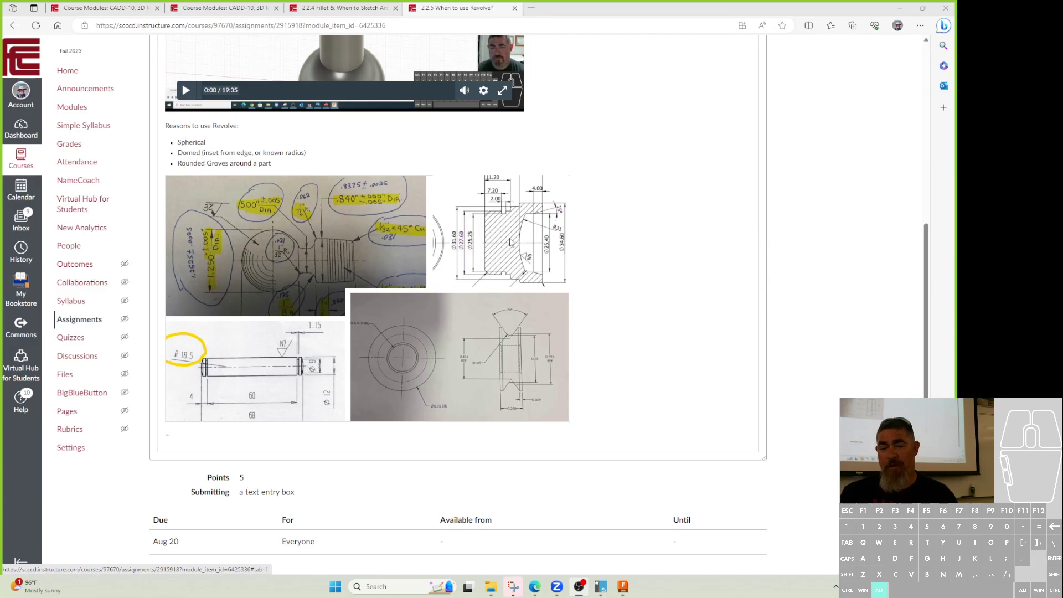
- Examine the reasons to use Revolve and the example part drawings on the assignment page
scroll(312, 290, "down", 2)
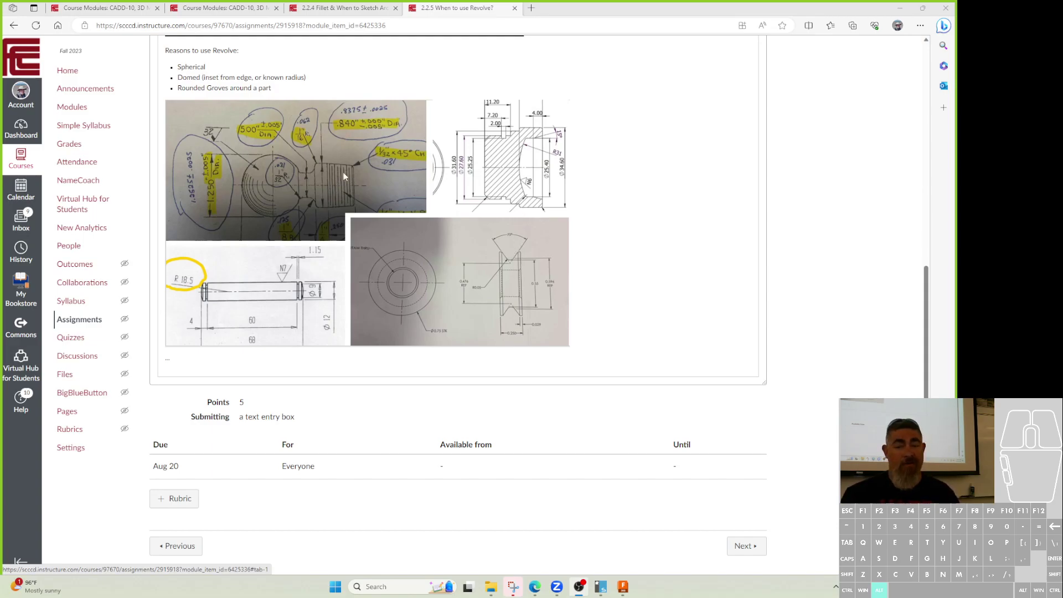
scroll(348, 177, "up", 4)
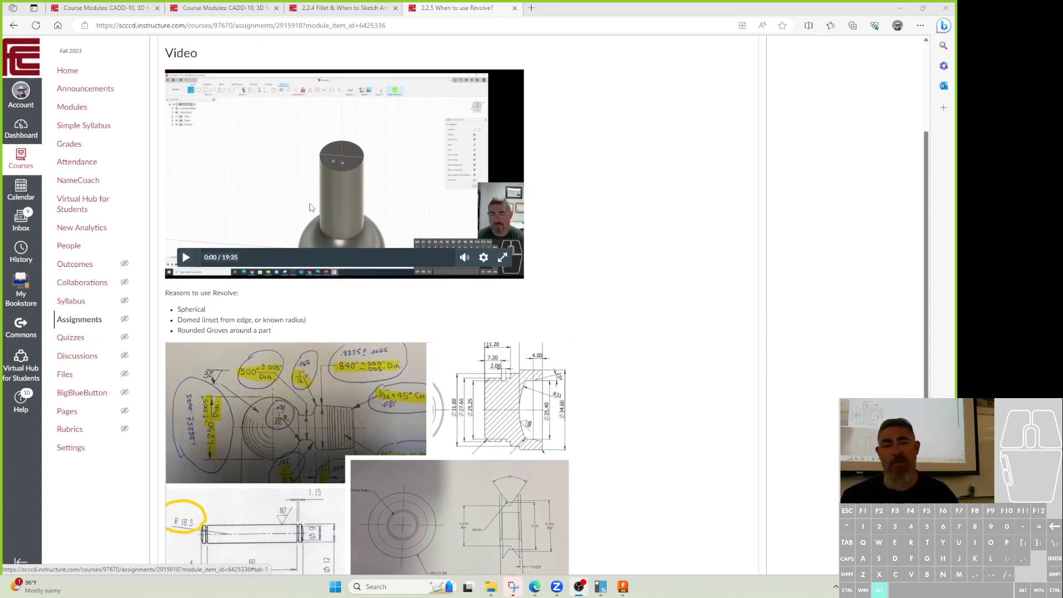
scroll(346, 172, "down", 4)
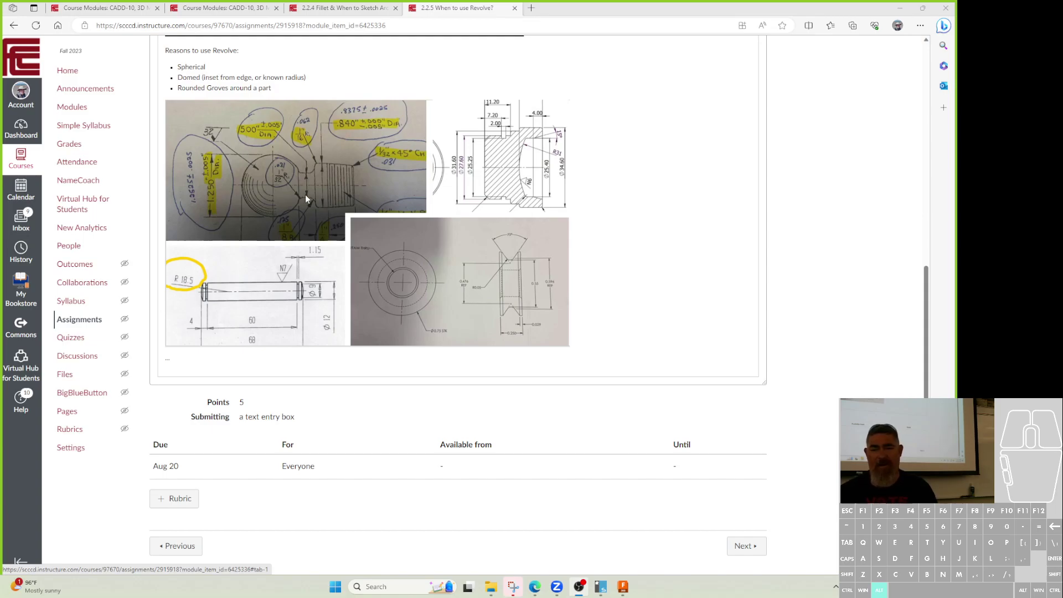
scroll(315, 205, "up", 4)
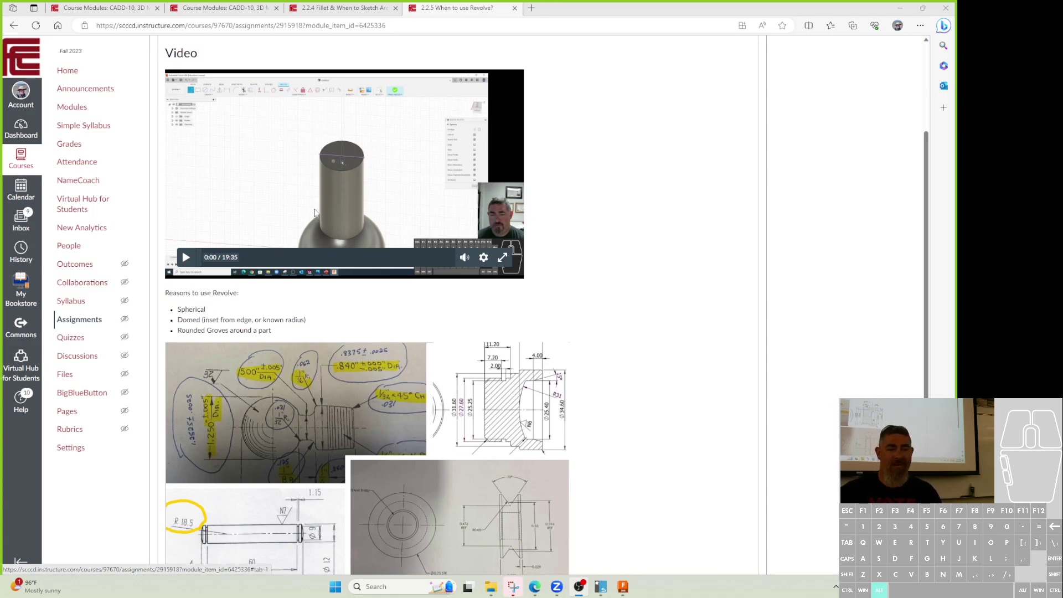
scroll(351, 188, "up", 3)
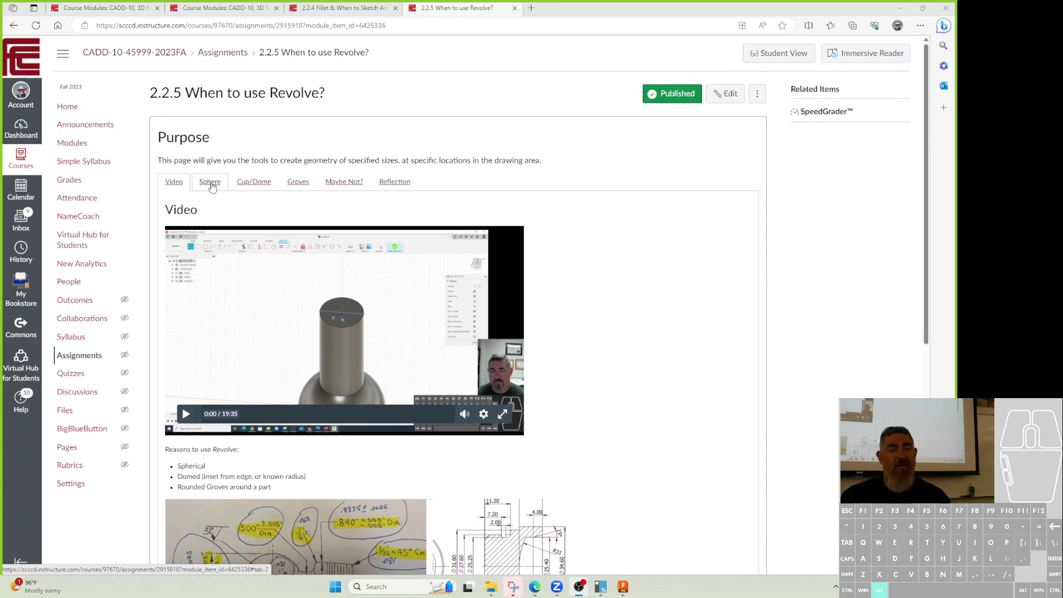
- Switch to Fusion 360 and start a new sketch on the front XY plane
left_click(900, 10)
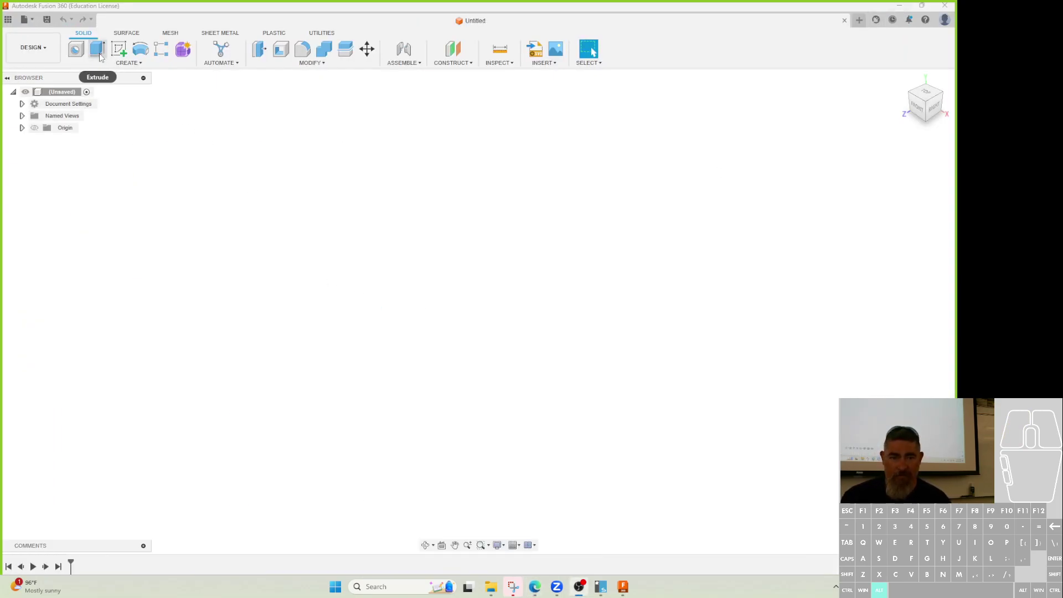
left_click(132, 52)
left_click(482, 341)
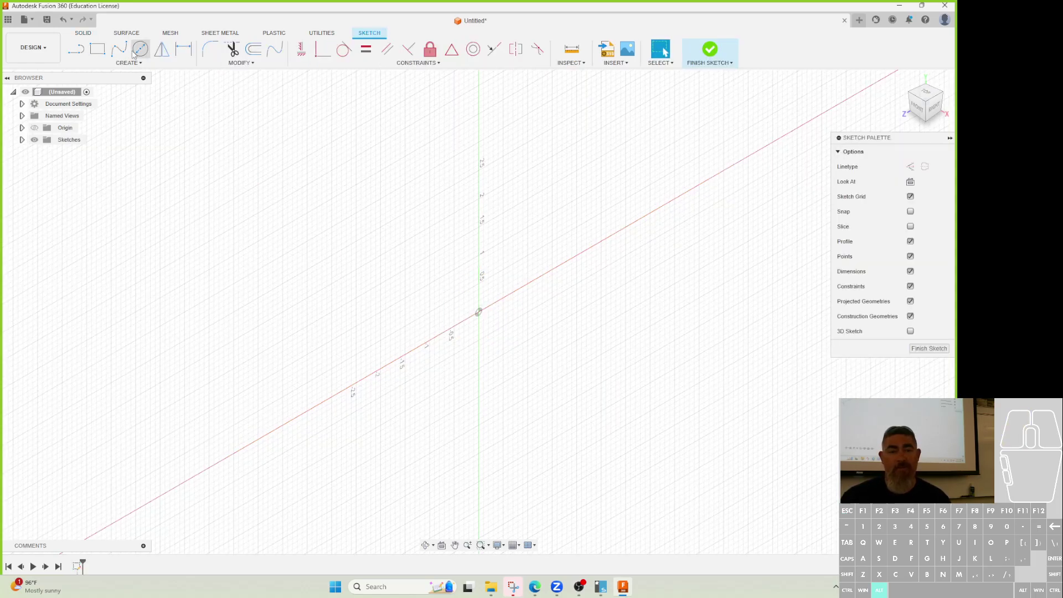
- Sketch a circle centered on the origin and a vertical line across it through the center
left_click(141, 49)
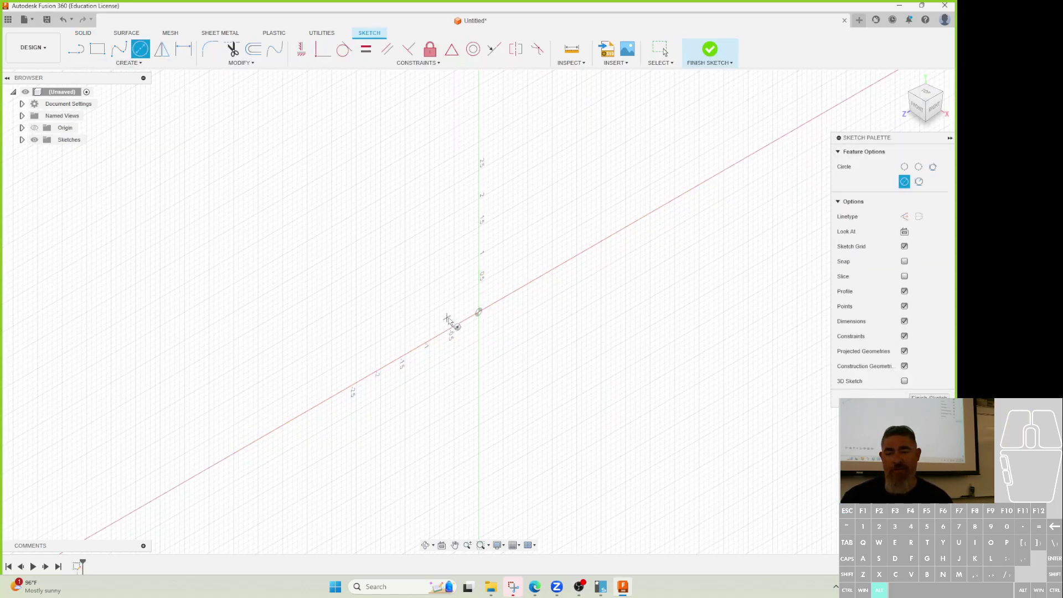
left_click(480, 313)
left_click(502, 366)
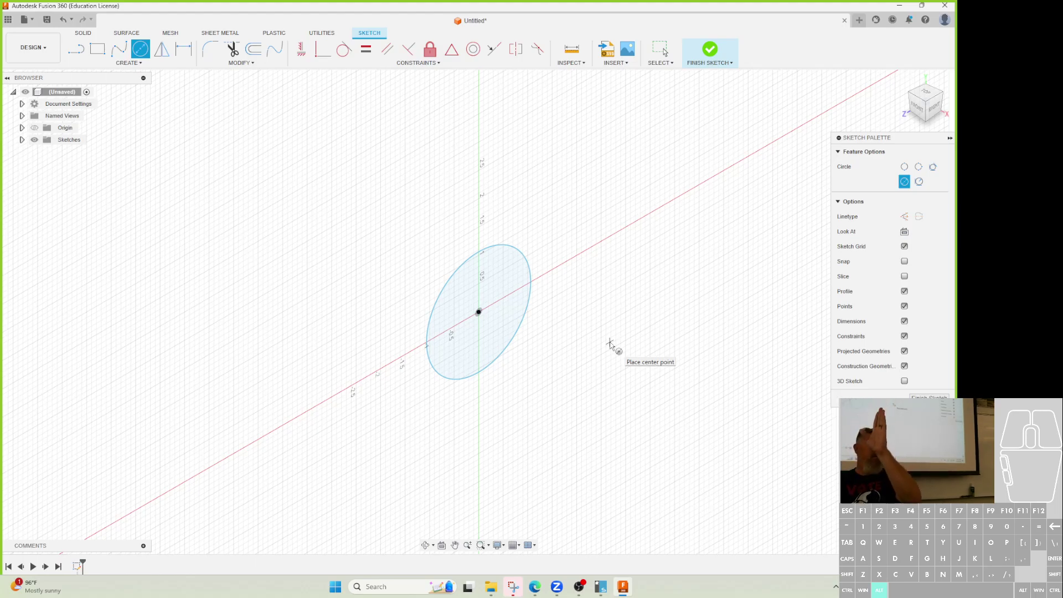
key("l")
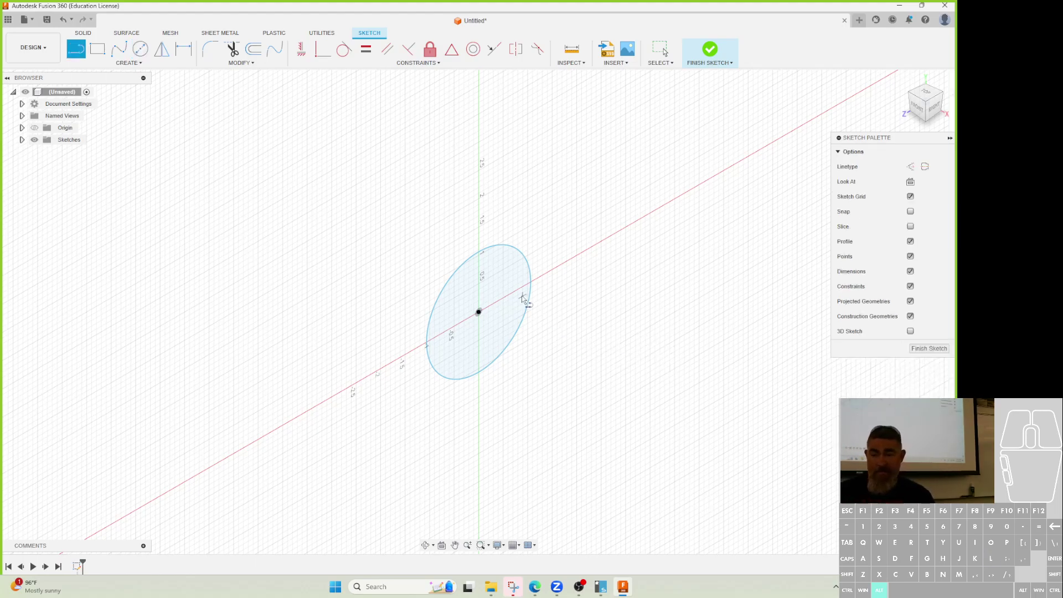
left_click(479, 252)
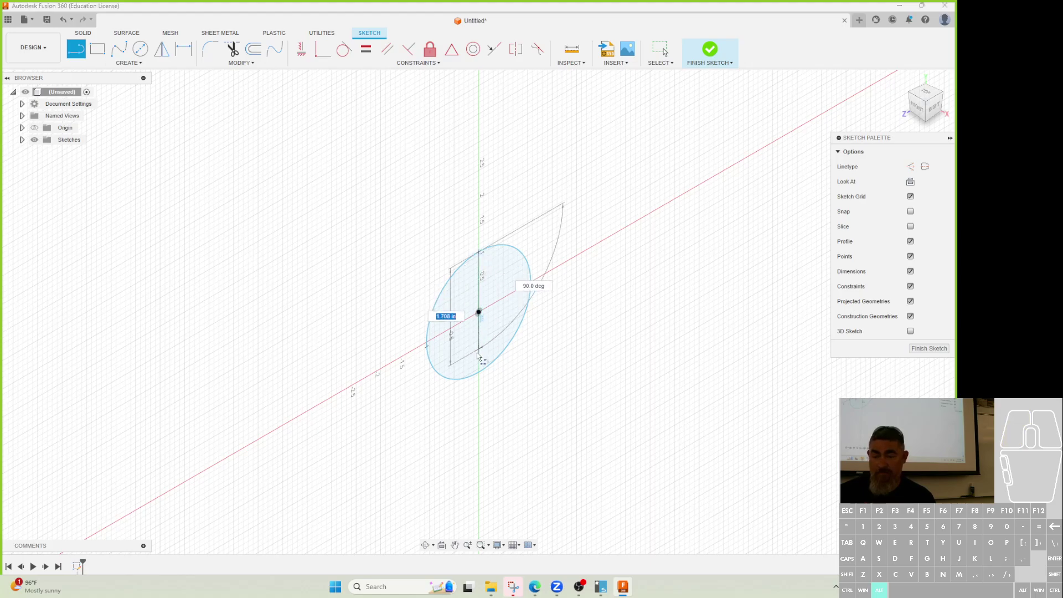
left_click(479, 356)
key("Escape")
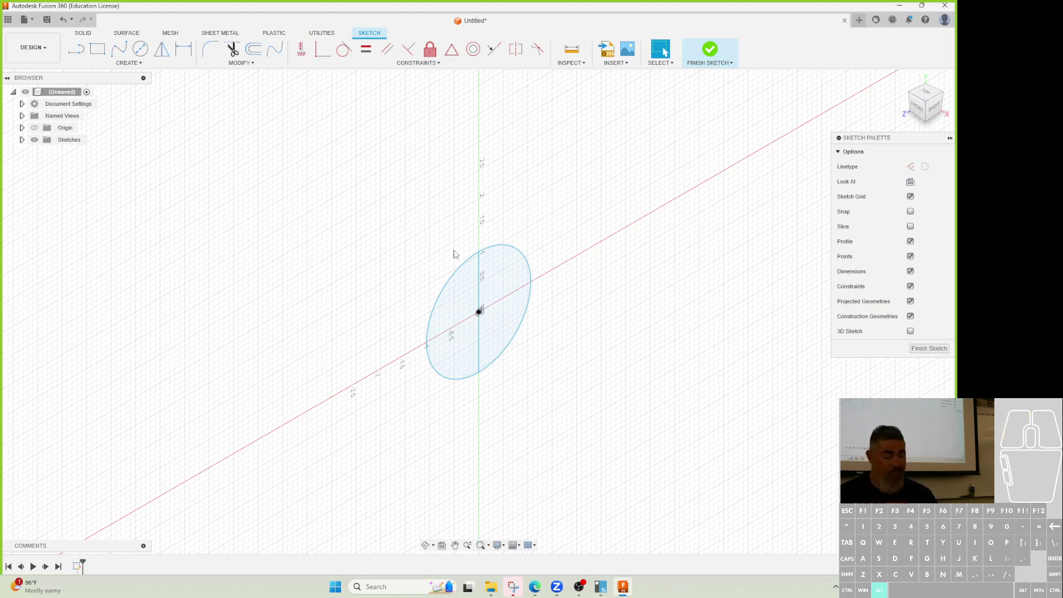
- Move the vertical line off the circle's center, and delete both the circle and the line
mouse_move(478, 288)
left_mouse_down()
mouse_move(441, 291)
mouse_move(458, 290)
left_mouse_up()
left_click(659, 472)
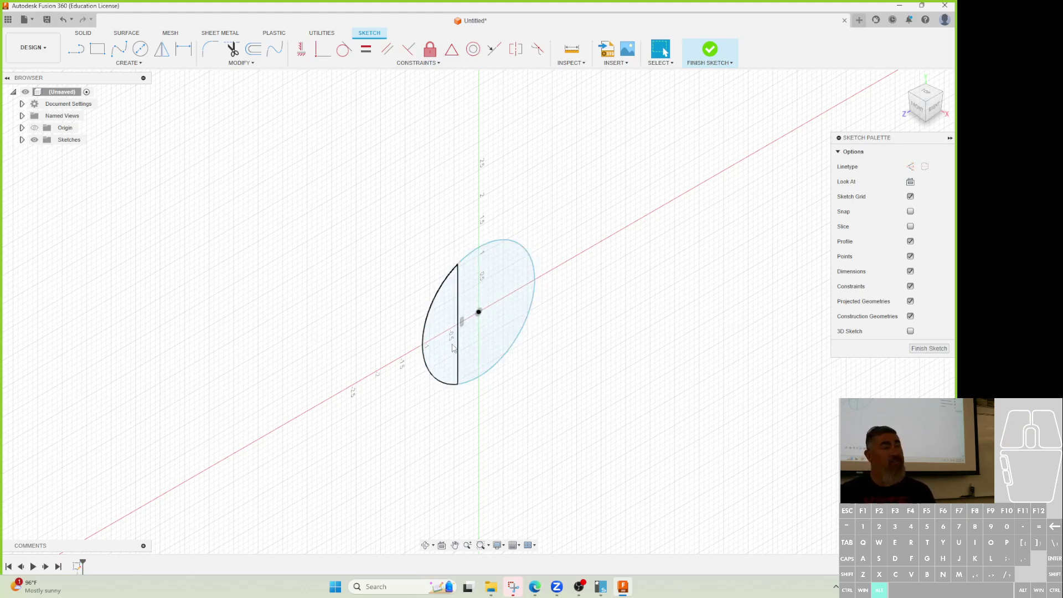
mouse_move(586, 210)
left_mouse_down()
mouse_move(406, 299)
mouse_move(443, 298)
left_mouse_up()
key("Delete")
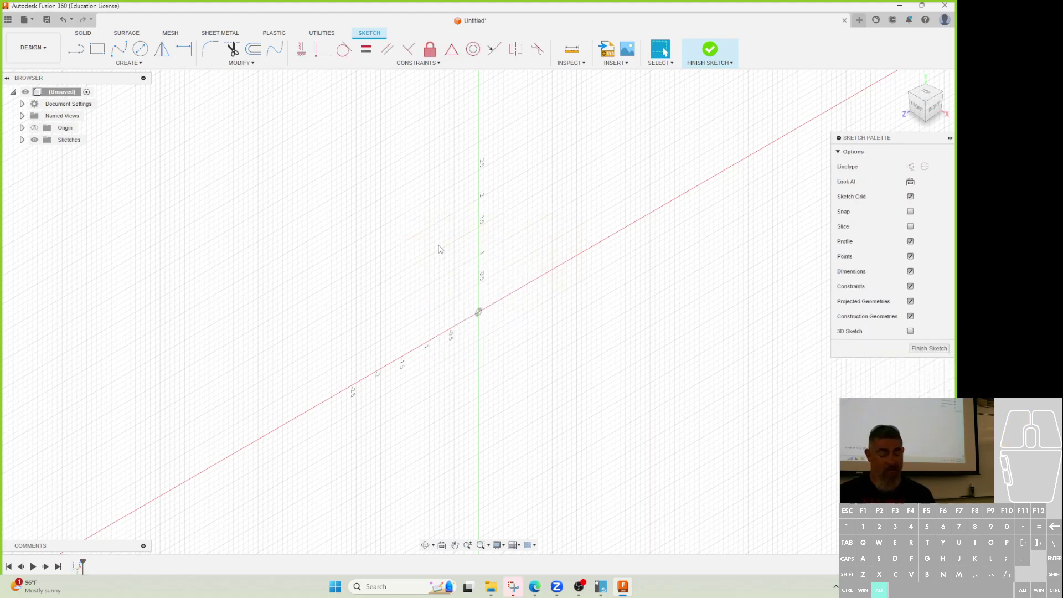
- Sketch a vertical line away from the origin and a circle centered on its midpoint, reaching out to its upper end
key("l")
left_click(323, 158)
left_click(323, 247)
key("Escape")
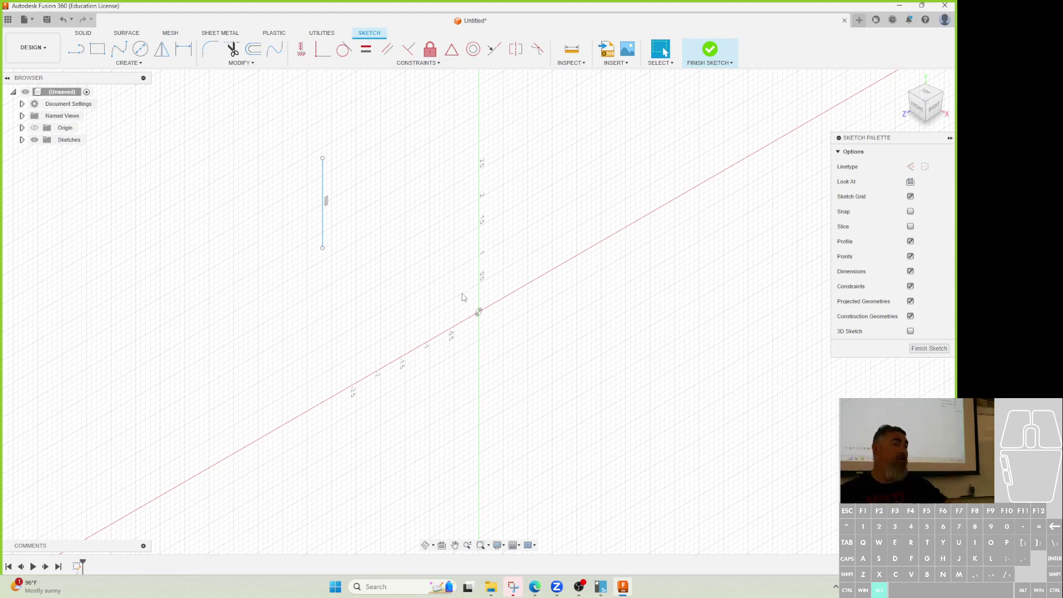
left_click(140, 49)
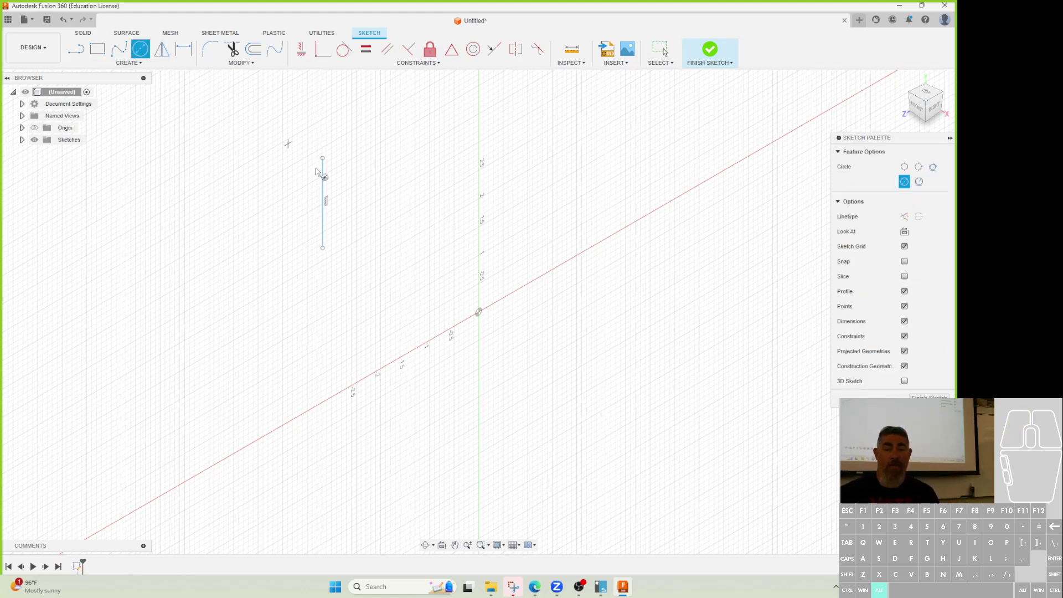
left_click(323, 203)
left_click(330, 161)
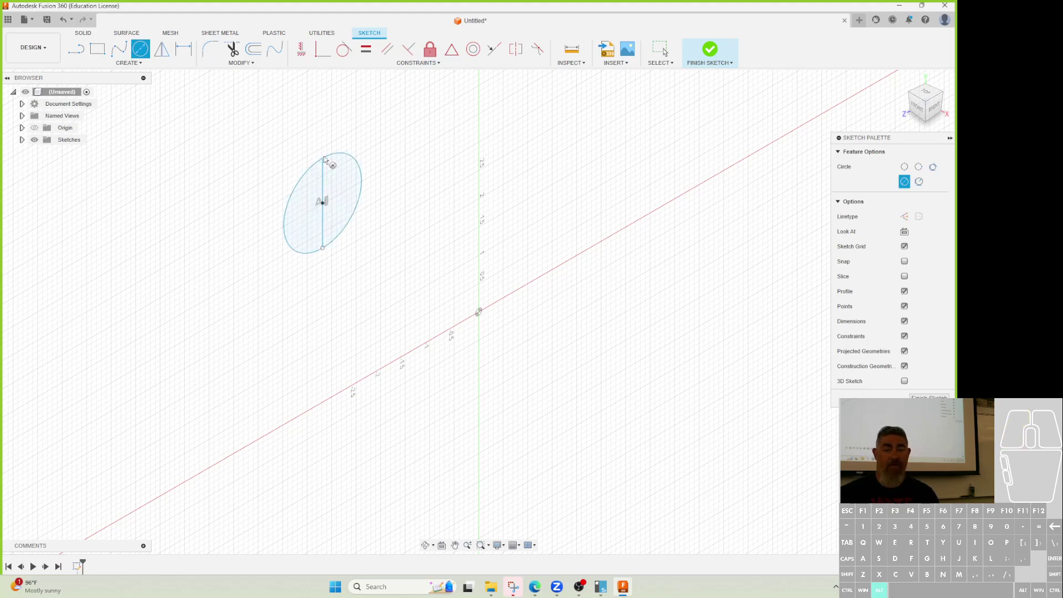
- Trim the circle to a closed half-circle right of the line, and move its center point onto the origin
key("t")
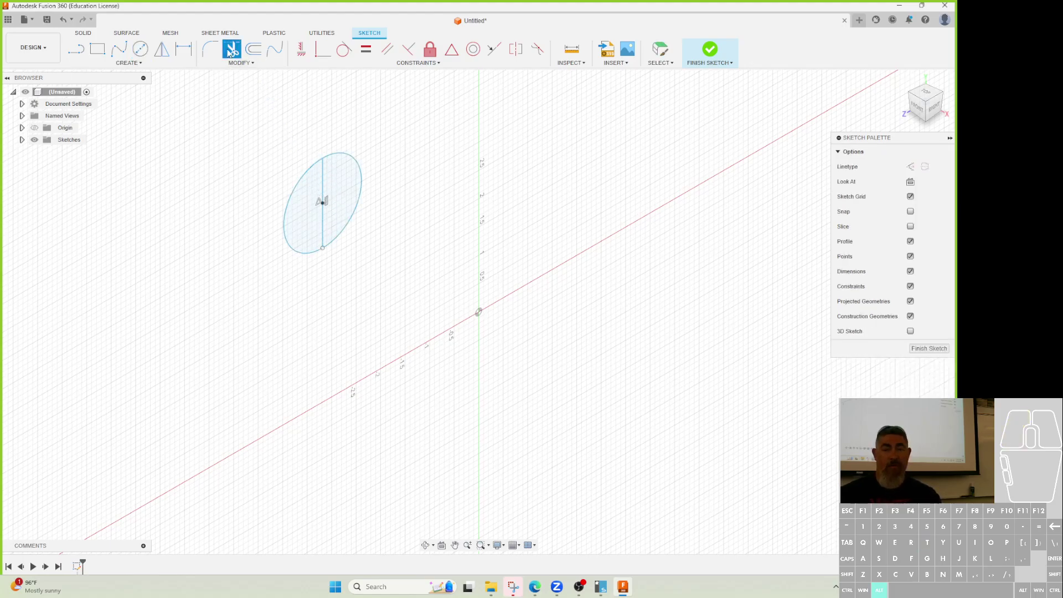
left_click(303, 186)
key("Escape")
left_click_drag(322, 248, 347, 242)
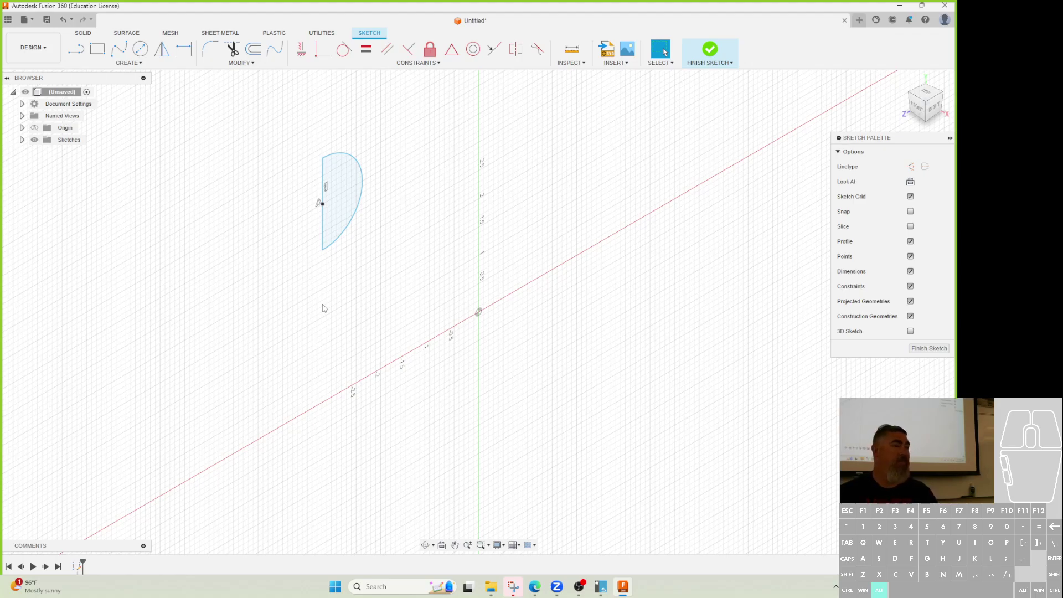
left_click(326, 208)
mouse_move(326, 208)
left_mouse_down()
mouse_move(425, 325)
mouse_move(480, 315)
left_mouse_up()
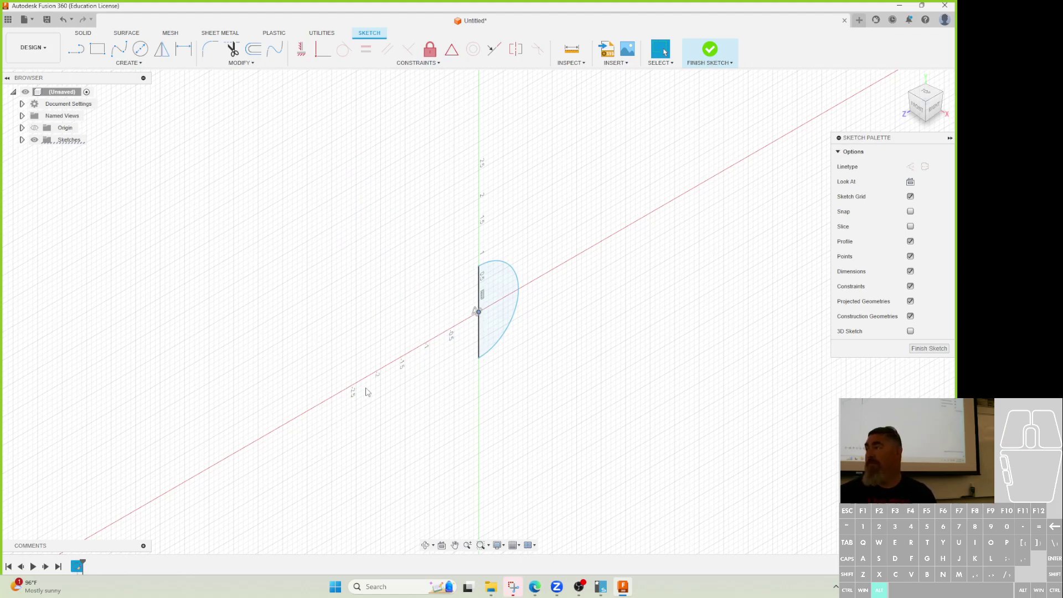
key("d")
left_click(505, 346)
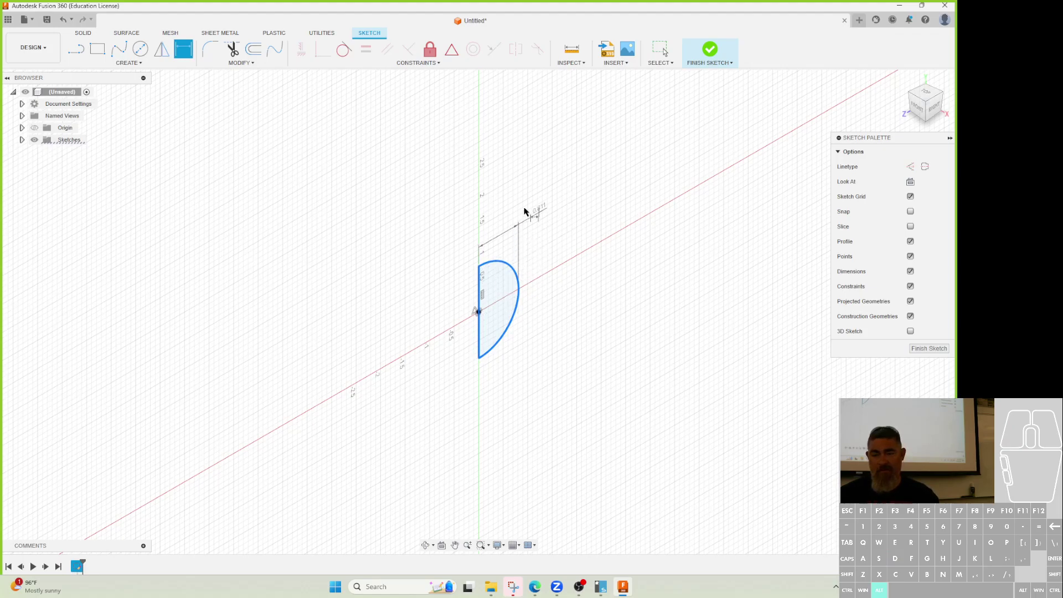
key("Escape")
- Dimension the arc as a diameter instead of a radius, set it to 1.5 in, and finish the sketch
key("d")
left_click(517, 284)
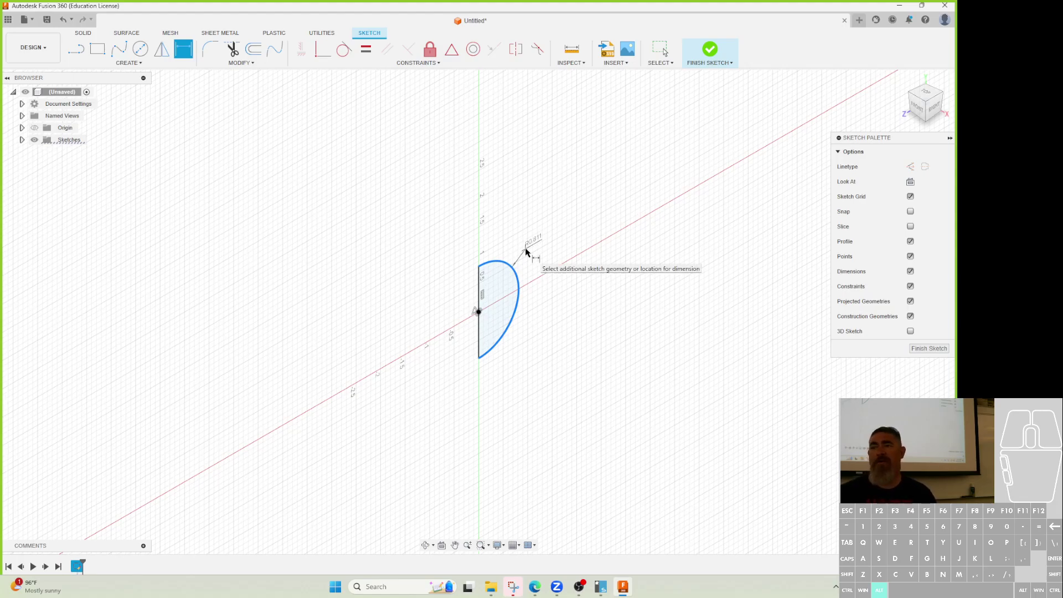
right_click(526, 253)
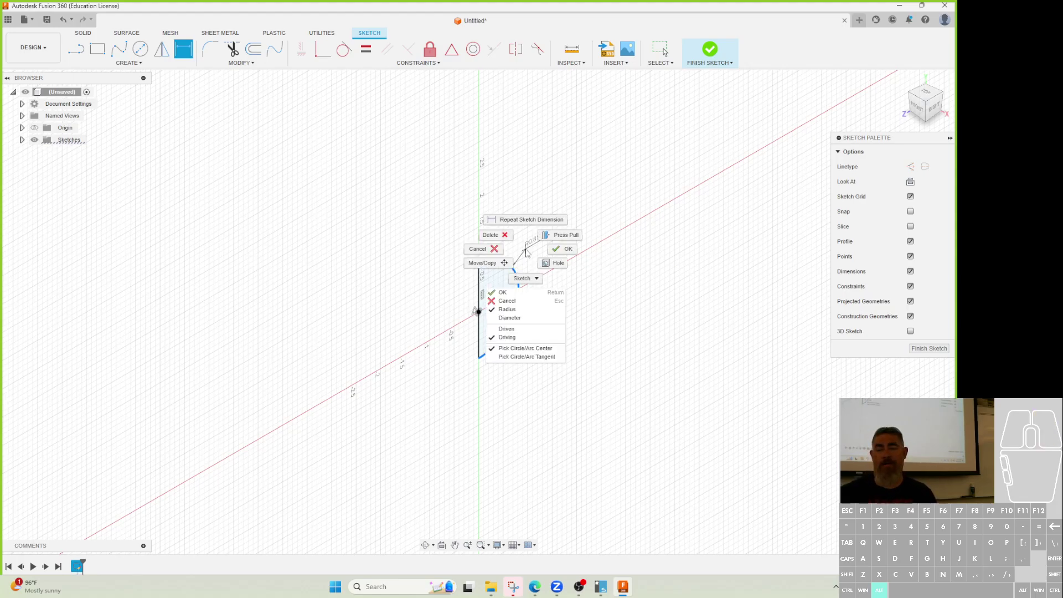
left_click(520, 319)
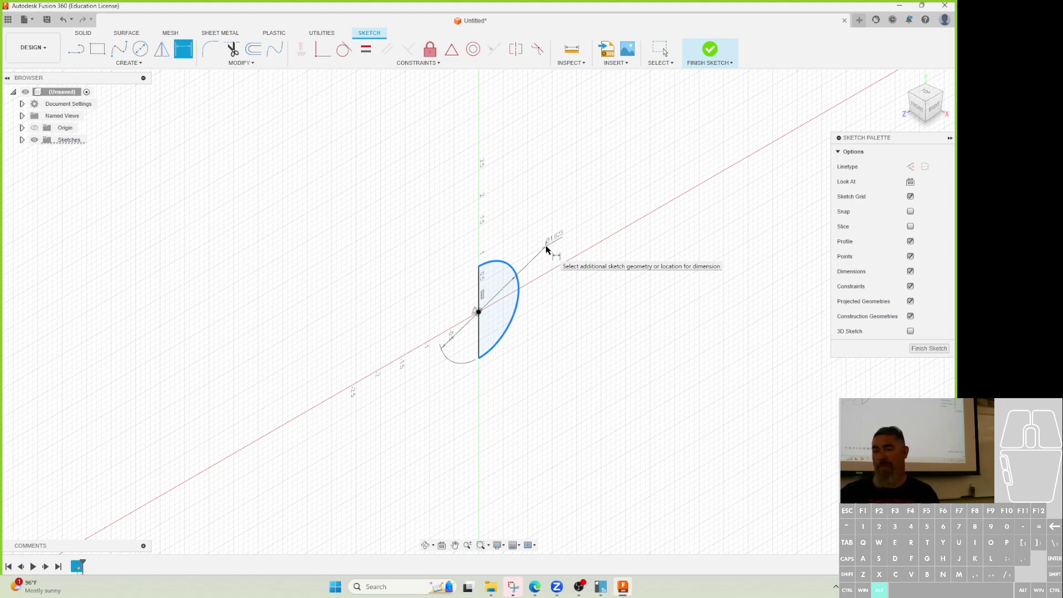
left_click(570, 245)
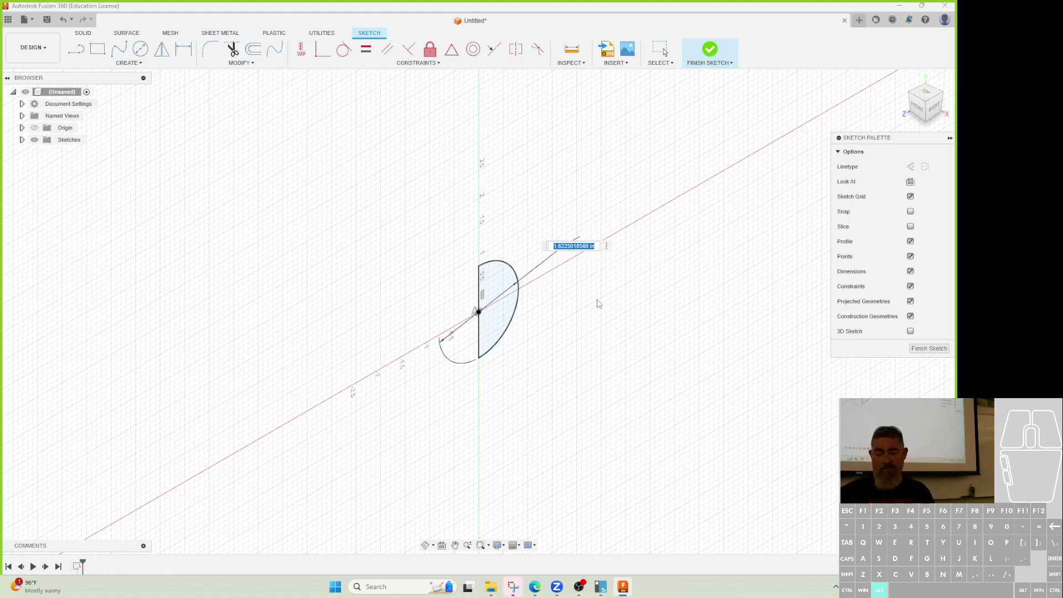
type("1.5")
key("Return")
scroll(505, 332, "up", 2)
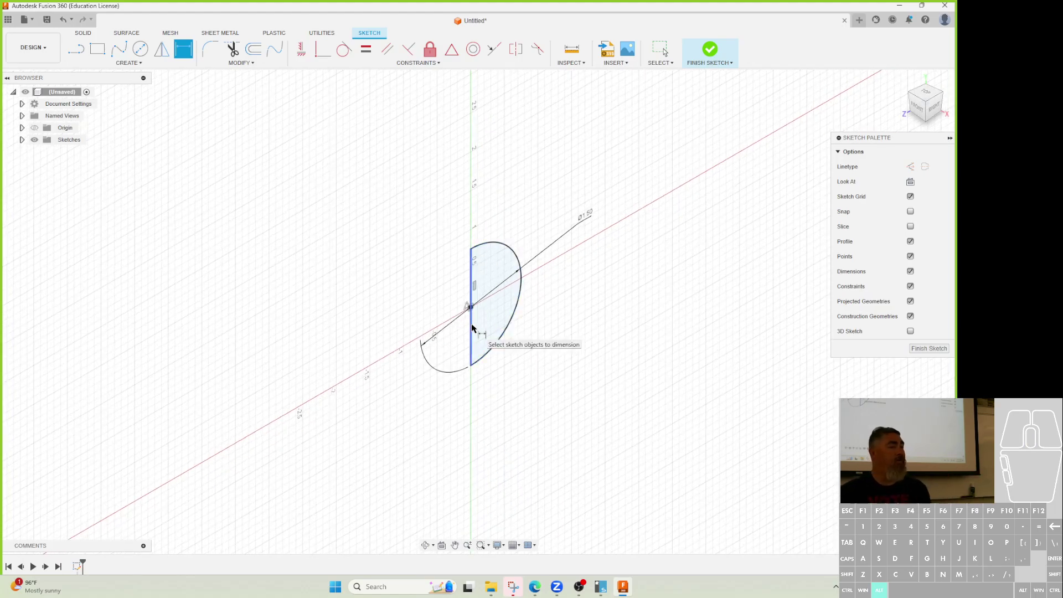
mouse_move(520, 386)
middle_mouse_down("shift")
mouse_move(460, 368)
mouse_move(520, 396)
middle_mouse_up("shift")
left_click(710, 47)
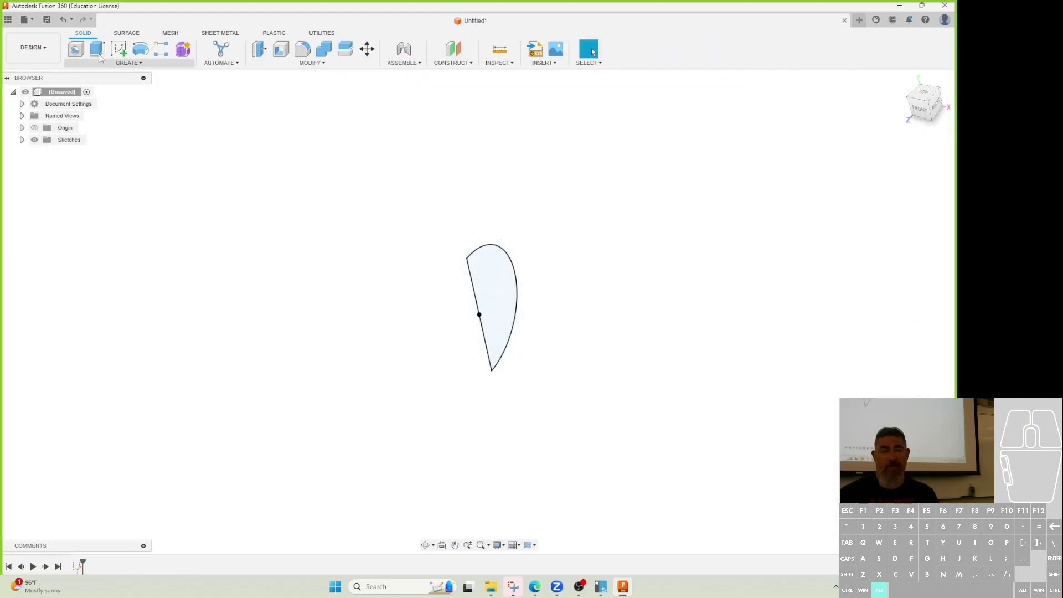
- Try to revolve the half-circle profile 360 degrees about its straight edge
left_click(142, 50)
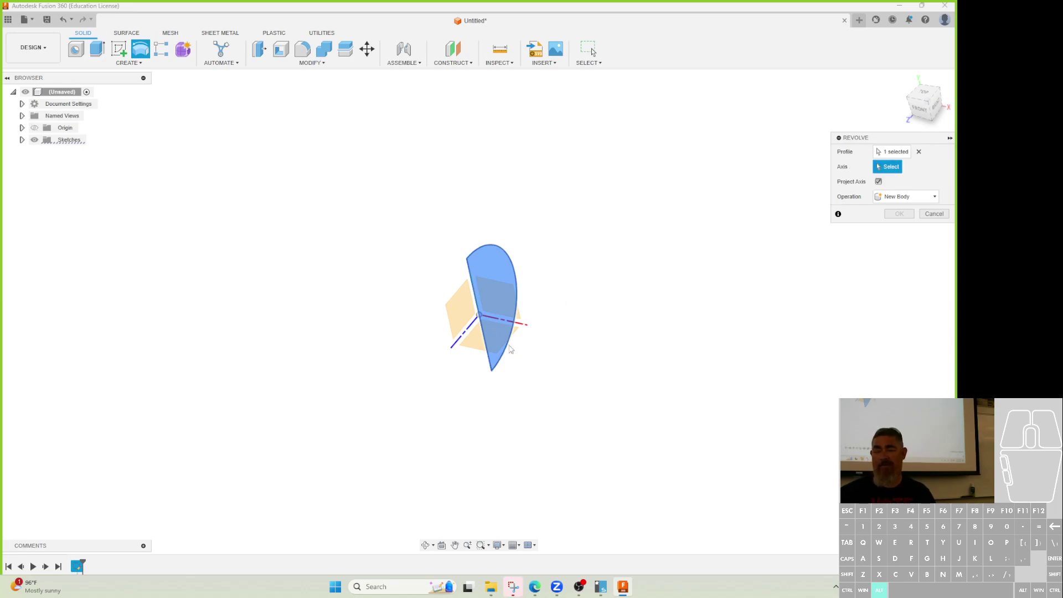
left_click(489, 361)
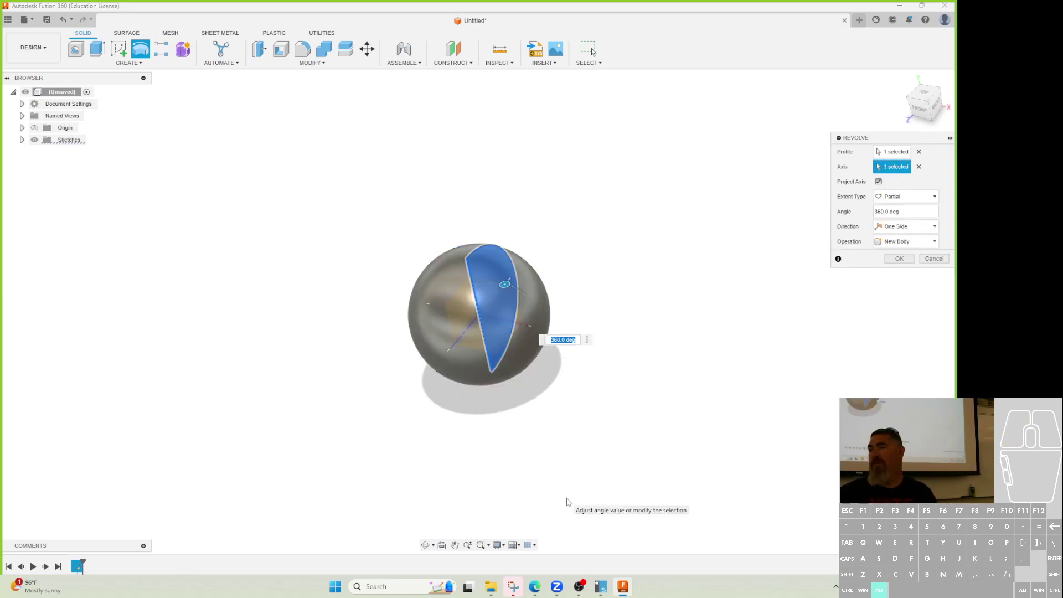
key("Escape")
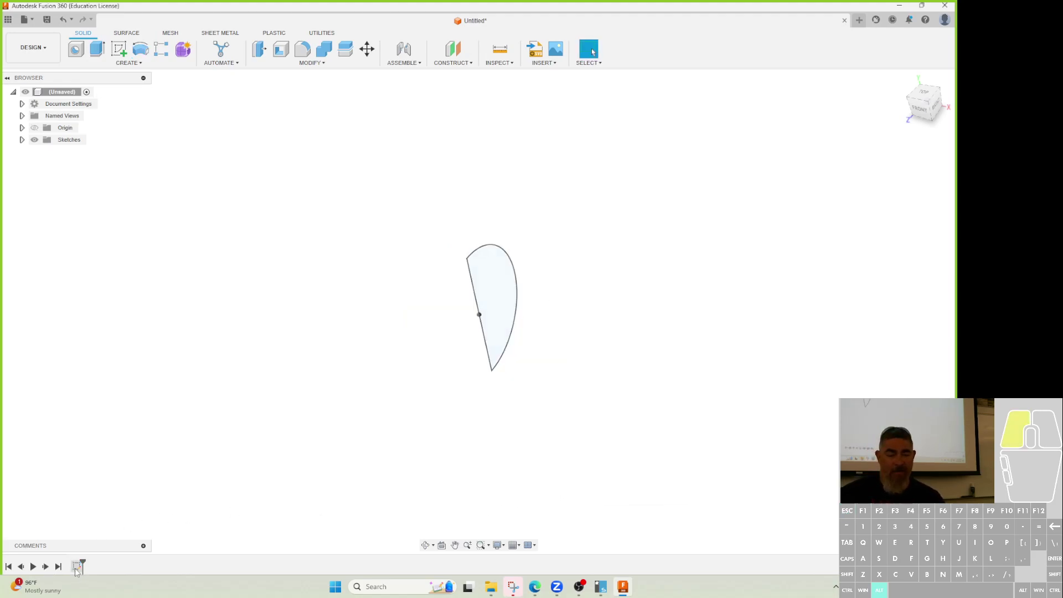
- Reopen the half-circle sketch, change its straight edge to a centerline, and finish the sketch
double_click(77, 566)
left_click(488, 364)
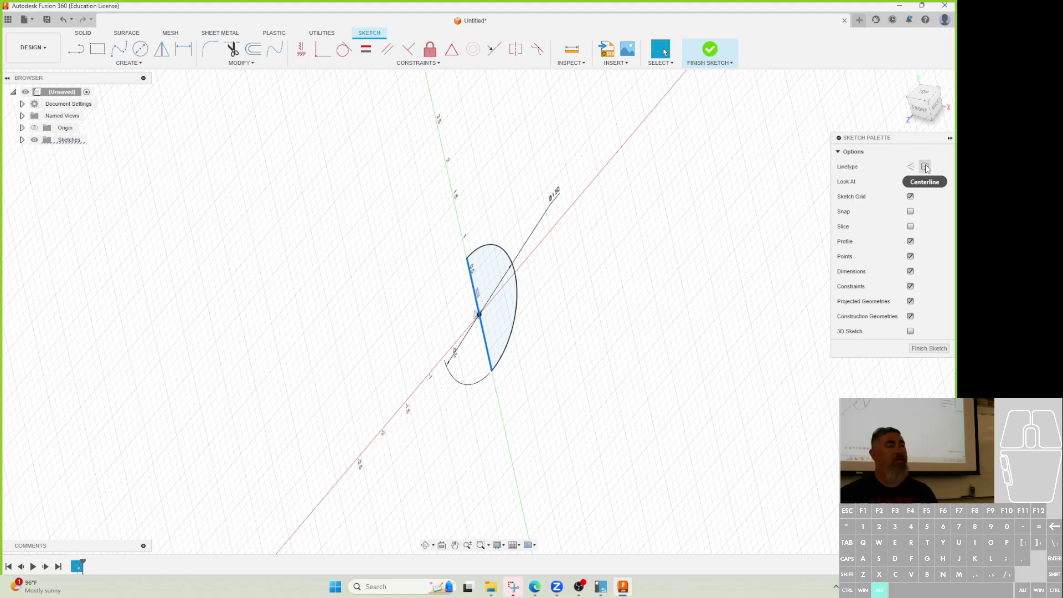
left_click_drag(914, 138, 684, 115)
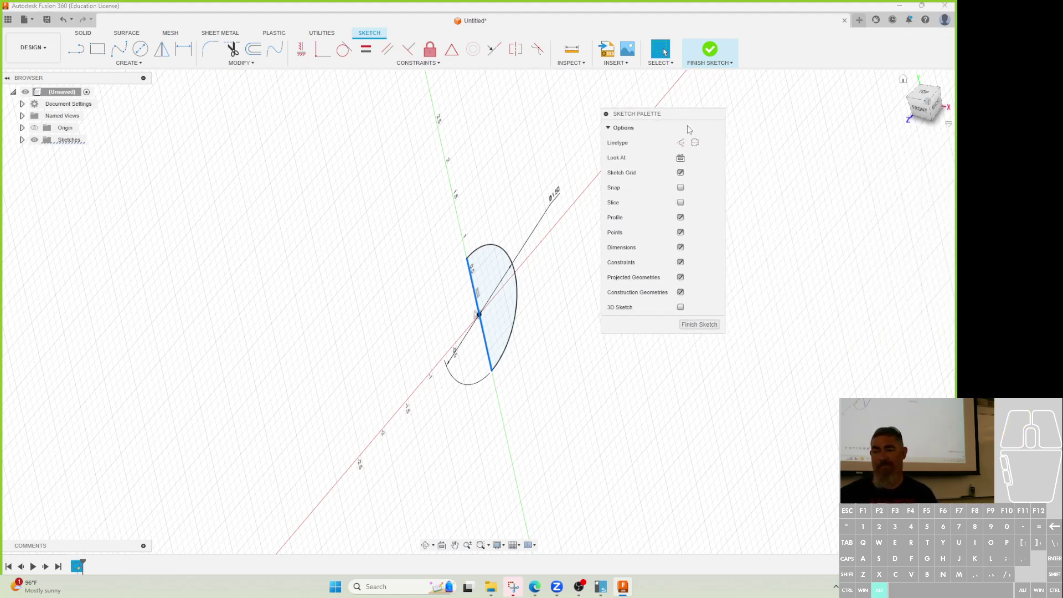
left_click(695, 143)
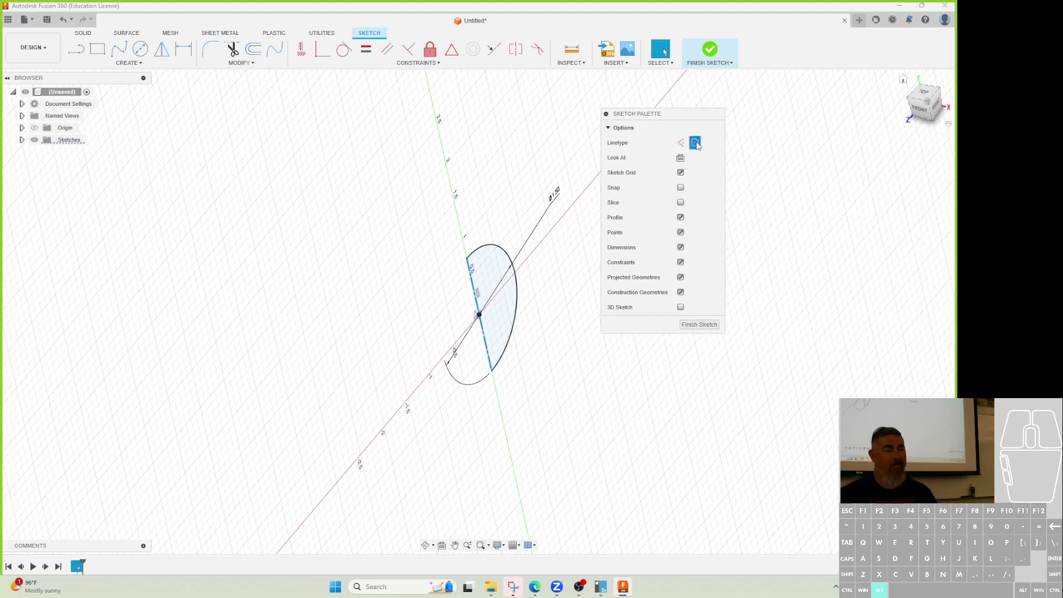
left_click(597, 438)
left_click(711, 325)
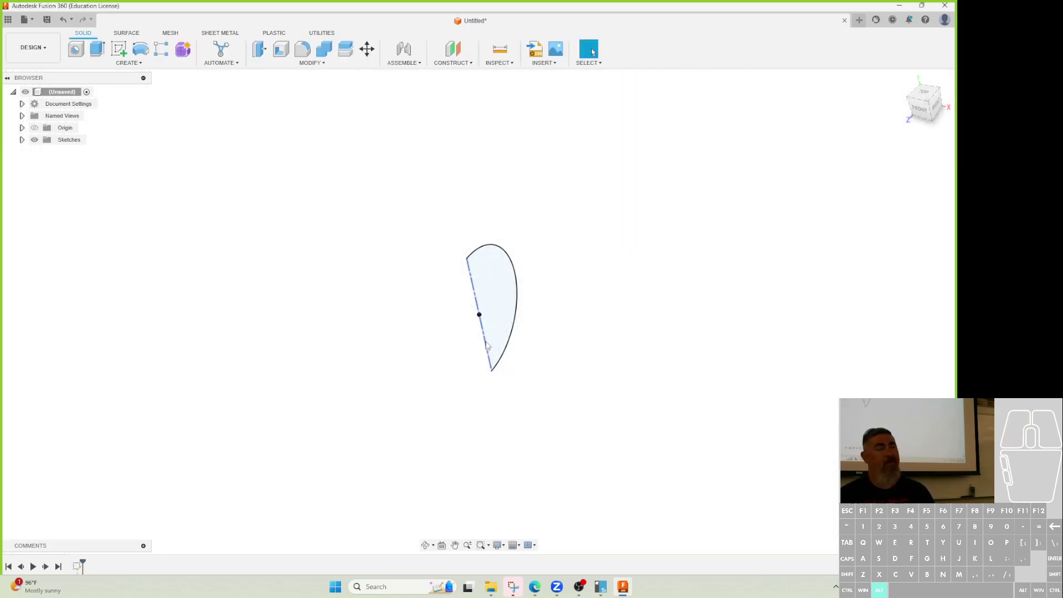
- Try to revolve the half-circle profile 360 degrees about its centerline, then reopen and finish its sketch unchanged
left_click(140, 50)
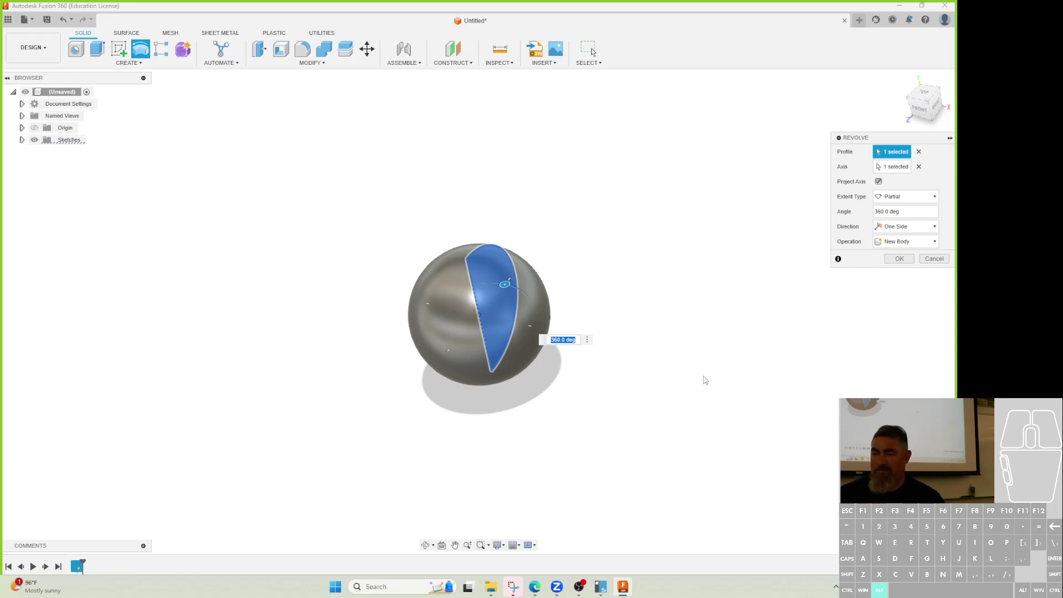
key("Escape")
double_click(77, 566)
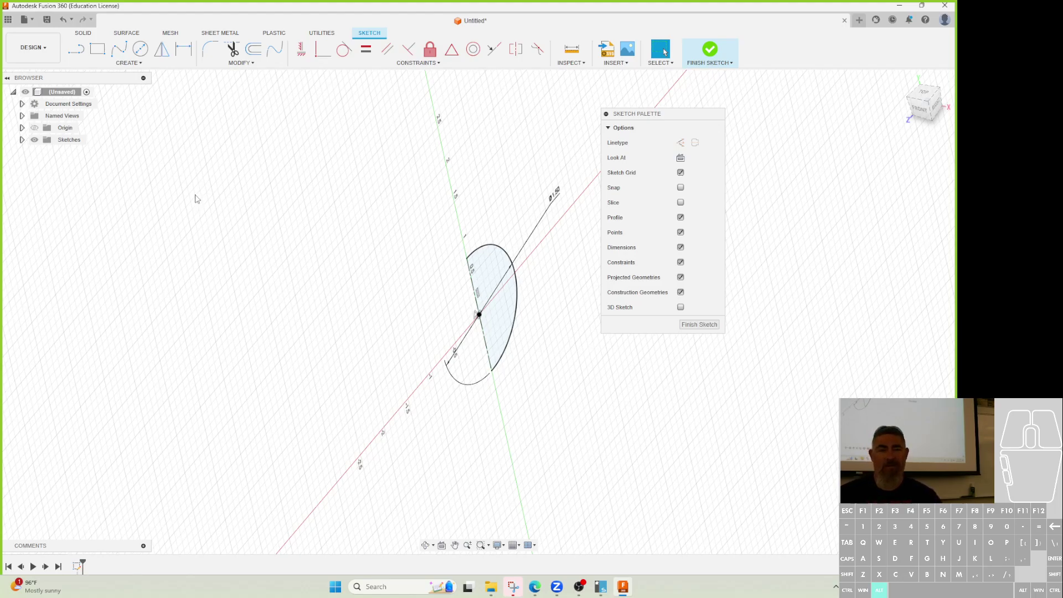
left_click(699, 324)
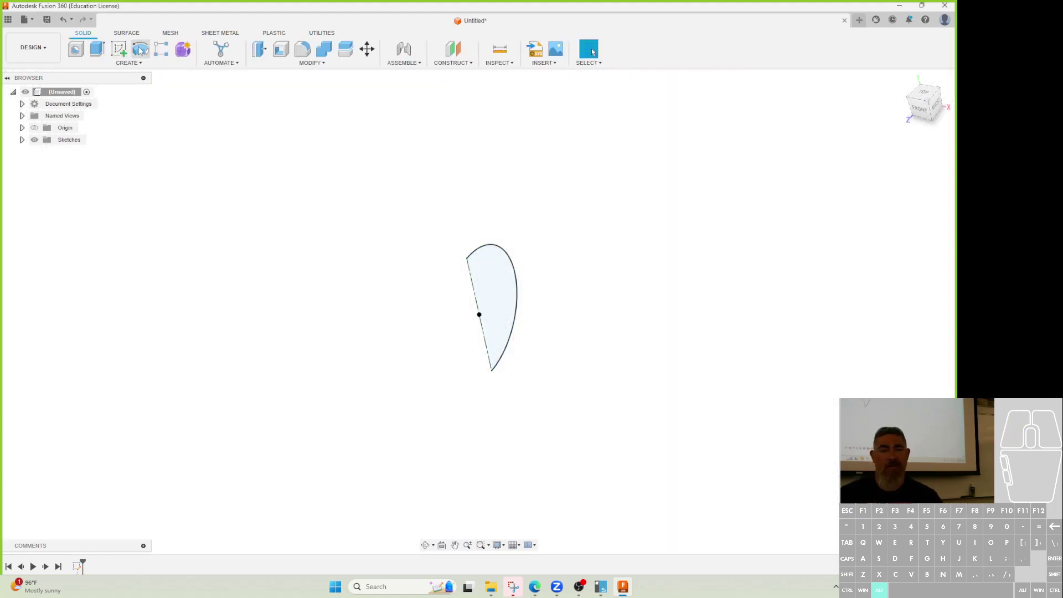
- Try a partial 245-degree revolve of the half-circle about its centerline, and cancel it
left_click(142, 50)
left_click_drag(389, 300, 356, 354)
middle_click_drag(356, 354, 529, 454, "shift")
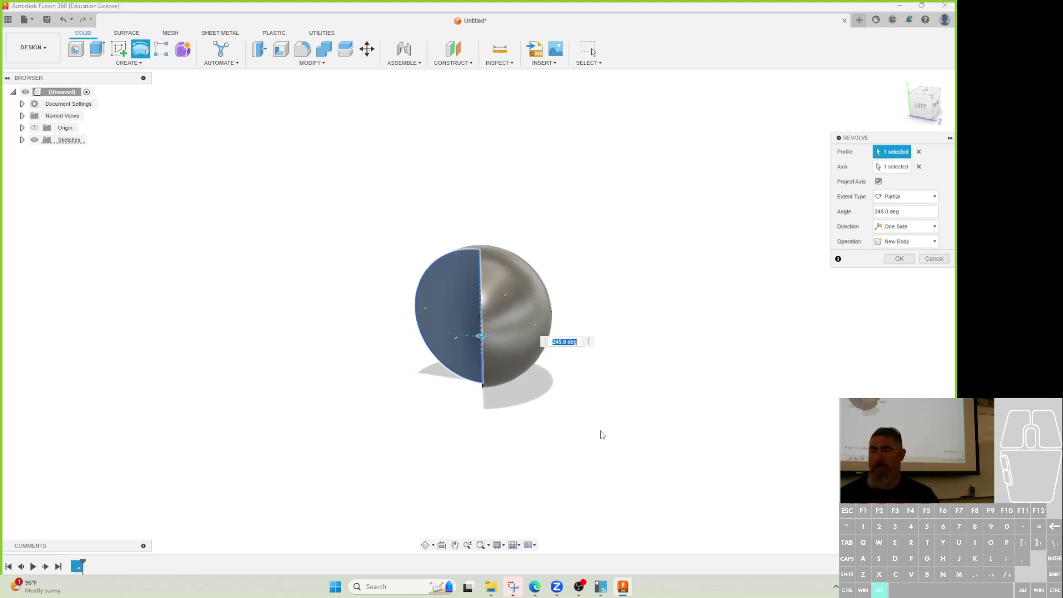
key("Escape")
- Reopen the half-circle sketch and draw a line about 0.47 in long near the lower end, perpendicular from the centerline to the arc
double_click(77, 566)
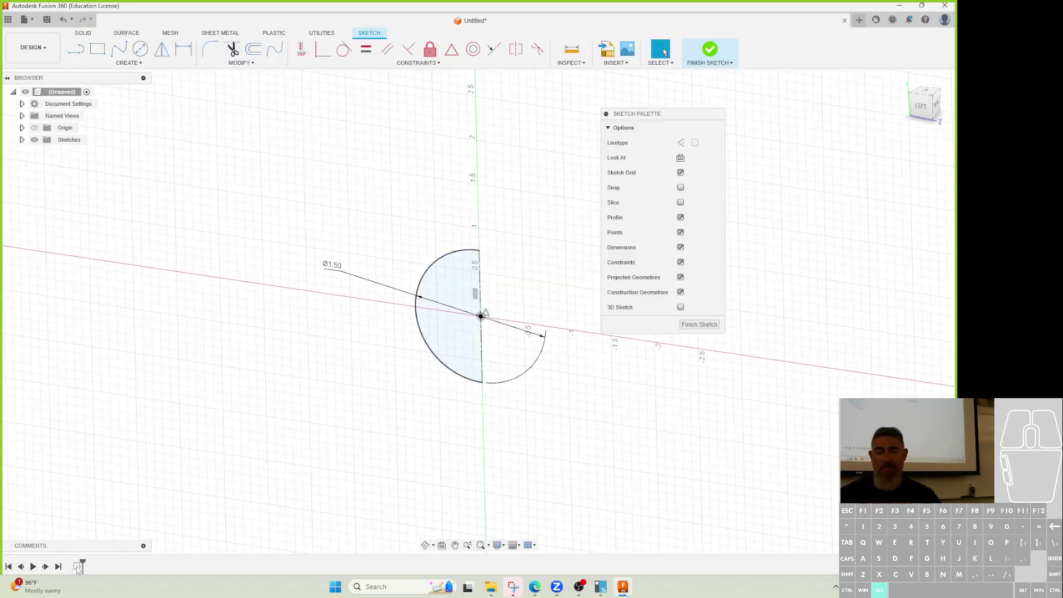
mouse_move(692, 458)
middle_mouse_down("shift")
mouse_move(539, 430)
mouse_move(469, 398)
middle_mouse_up("shift")
scroll(418, 385, "up", 2)
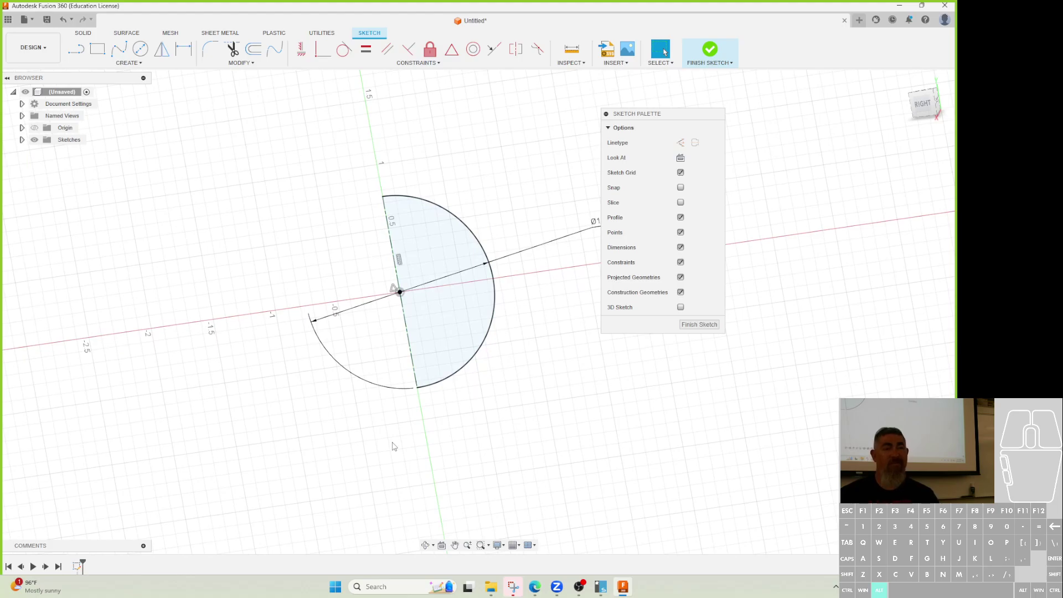
key("l")
left_click(414, 364)
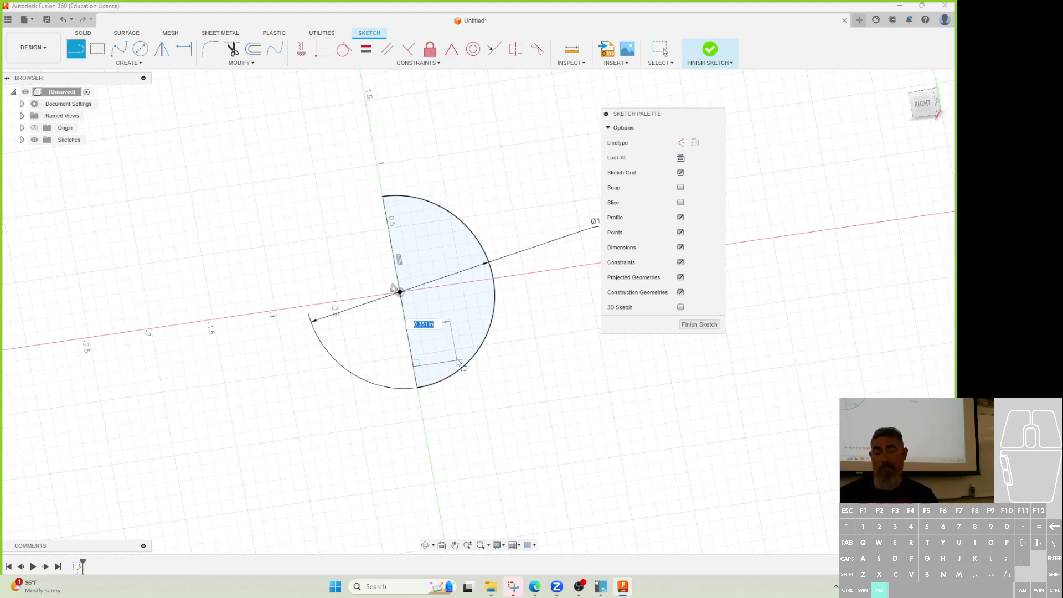
left_click(474, 358)
key("Escape")
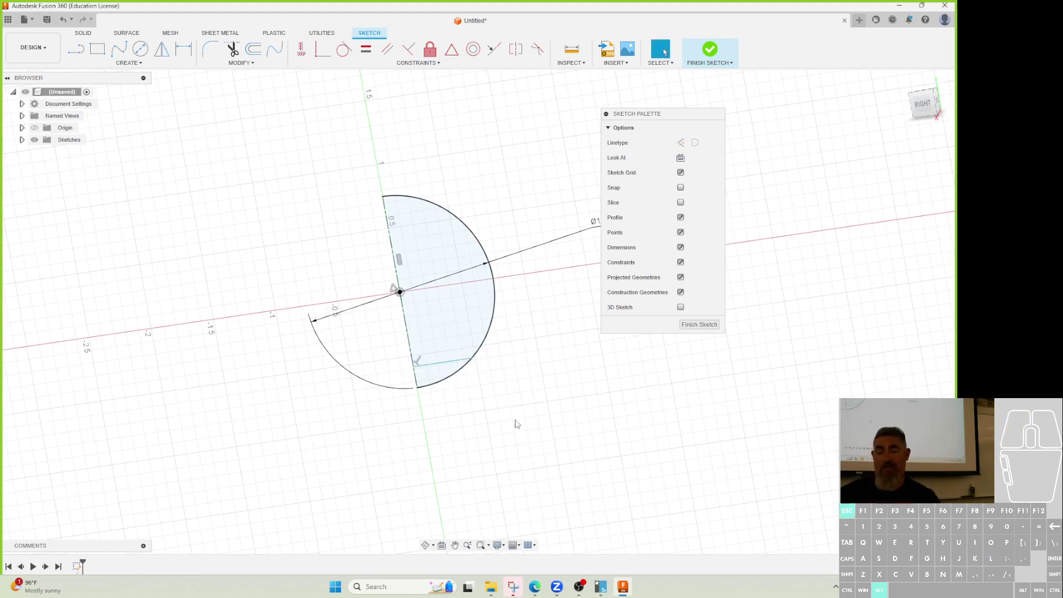
- Trim away the arc below the new line to give the profile a flat lower edge
key("t")
left_click(434, 382)
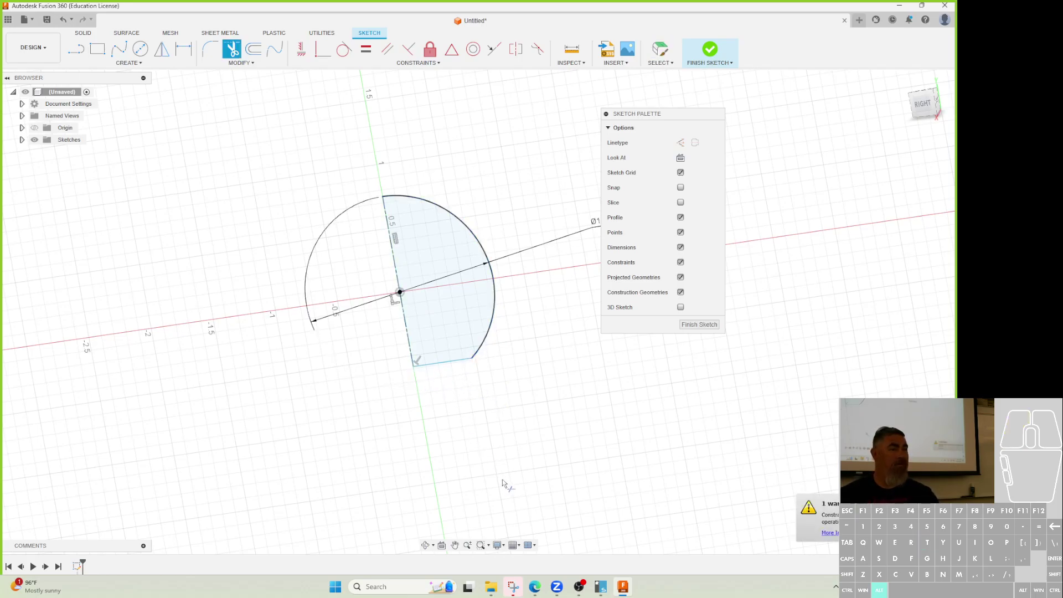
key("Escape")
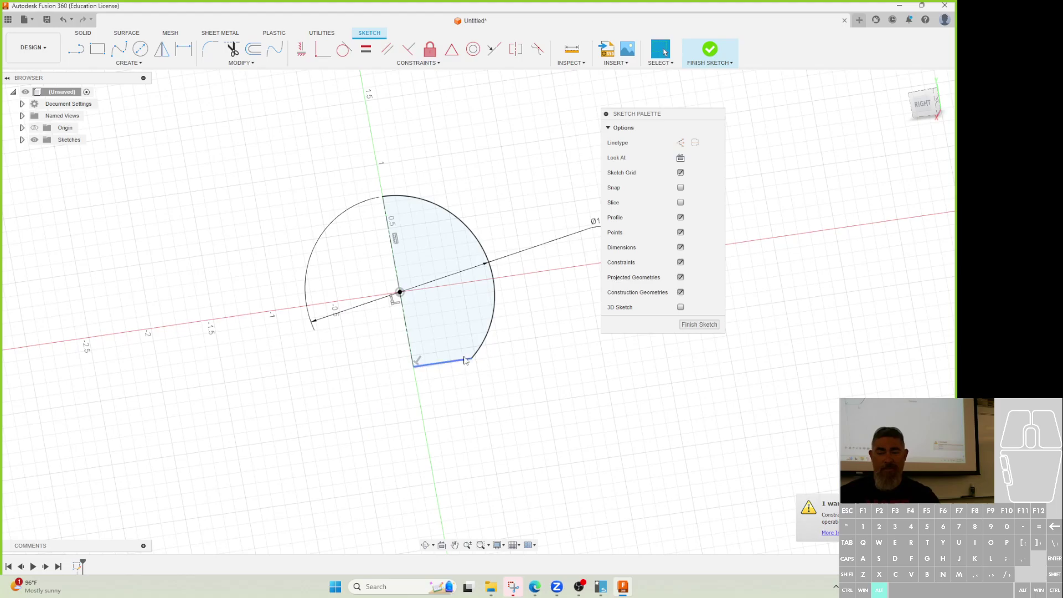
key("d")
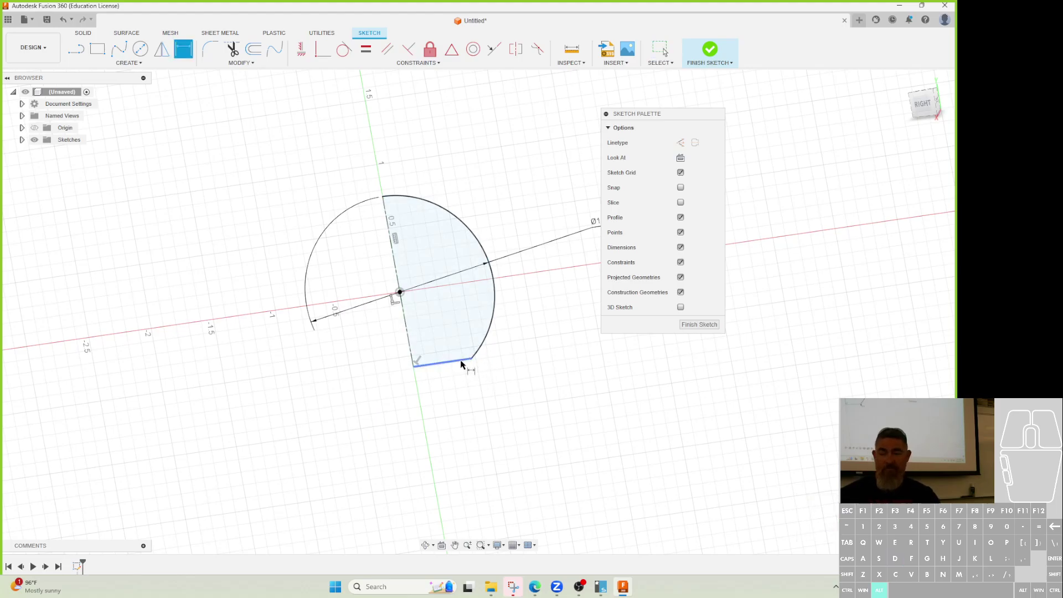
left_click(454, 364)
left_click(400, 292)
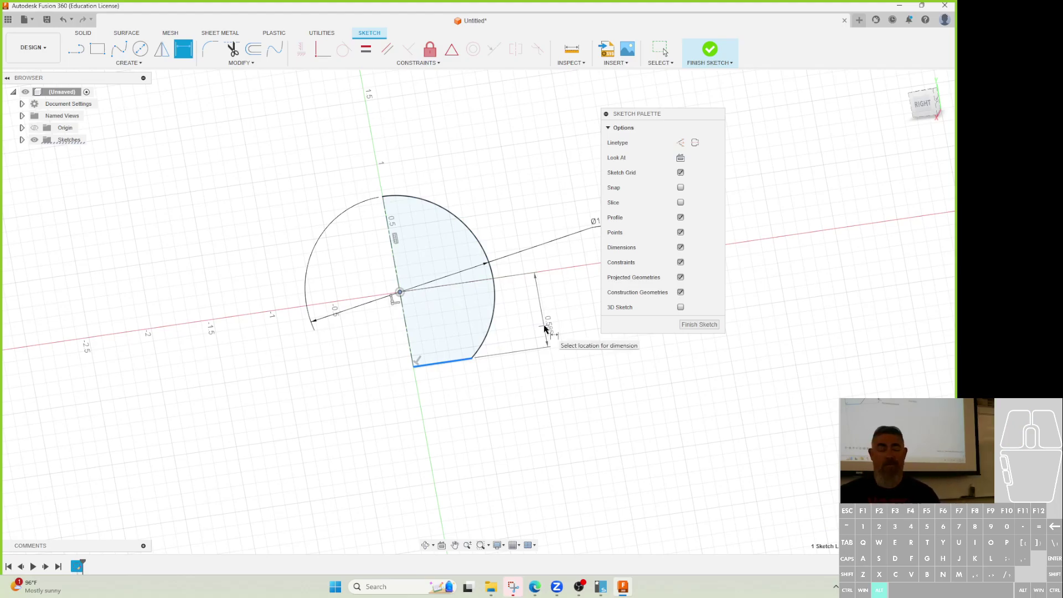
key("Escape")
left_click(519, 396)
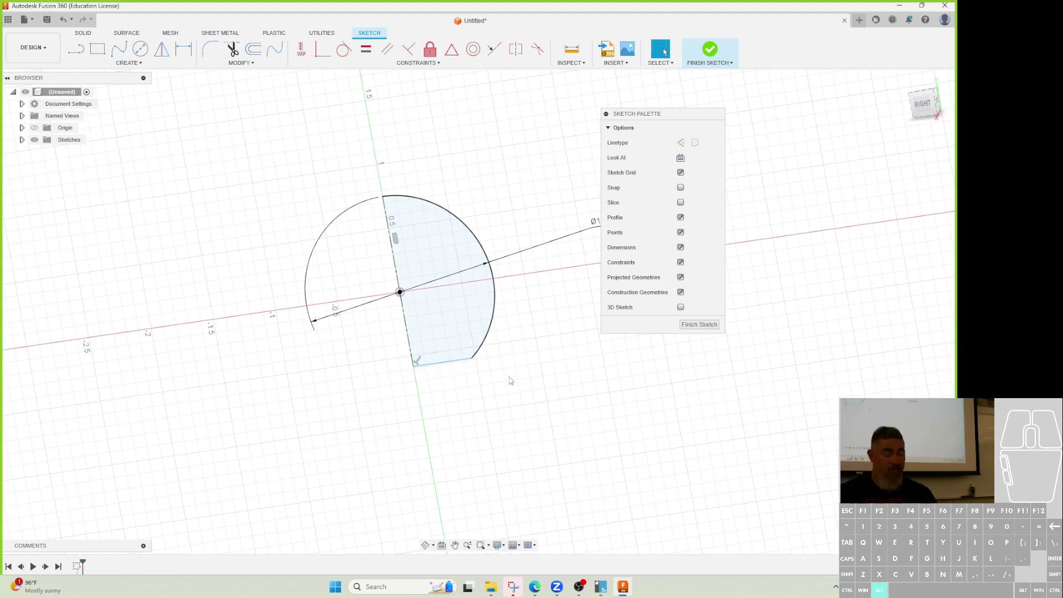
- Dimension the flat lower edge as a diameter about the centerline, set it to 1 in, and finish the sketch
key("d")
left_click(410, 344)
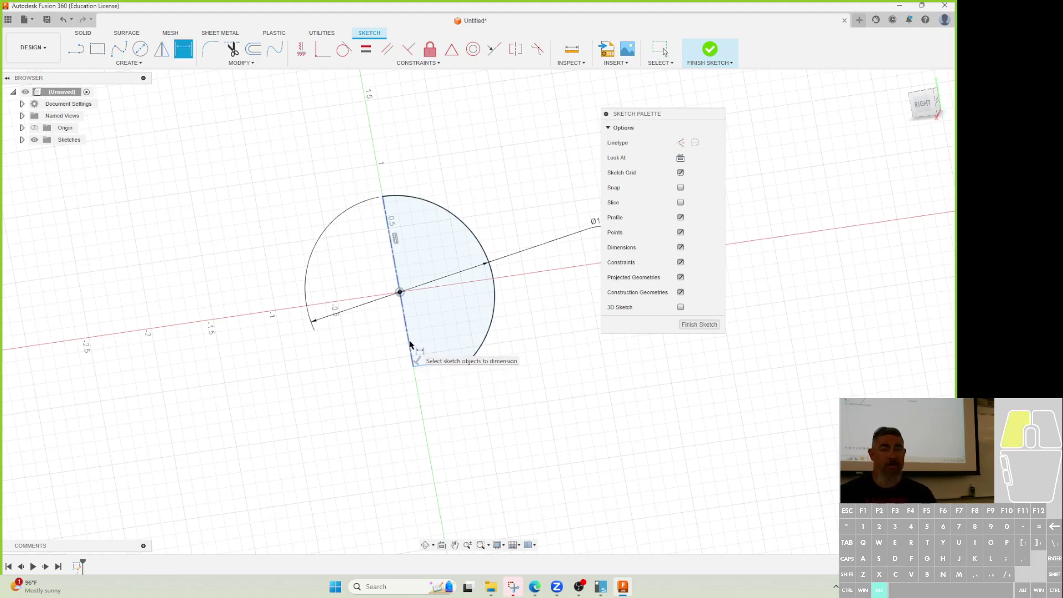
left_click(472, 358)
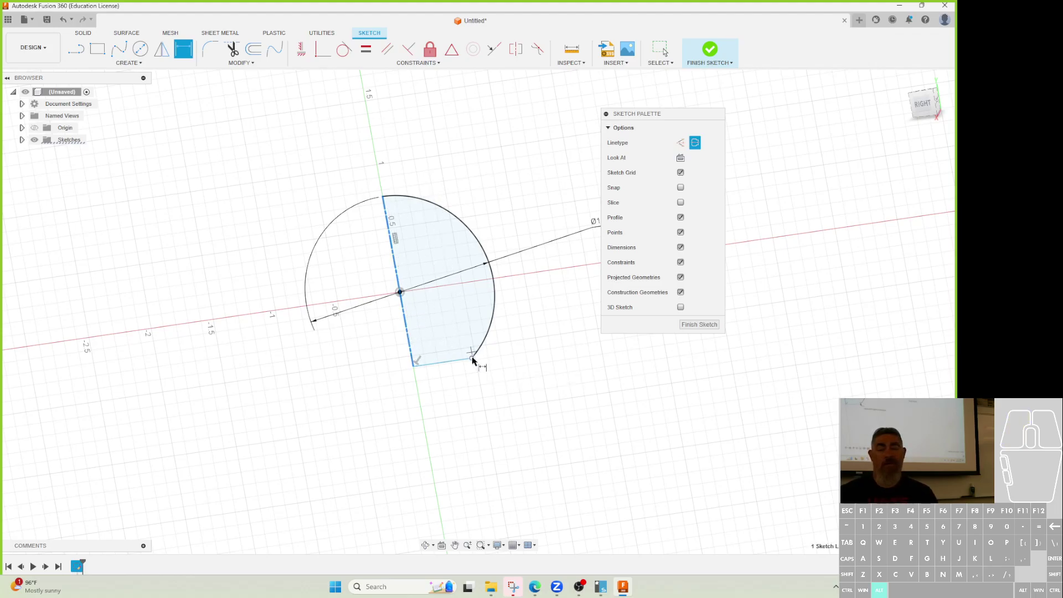
left_click(421, 400)
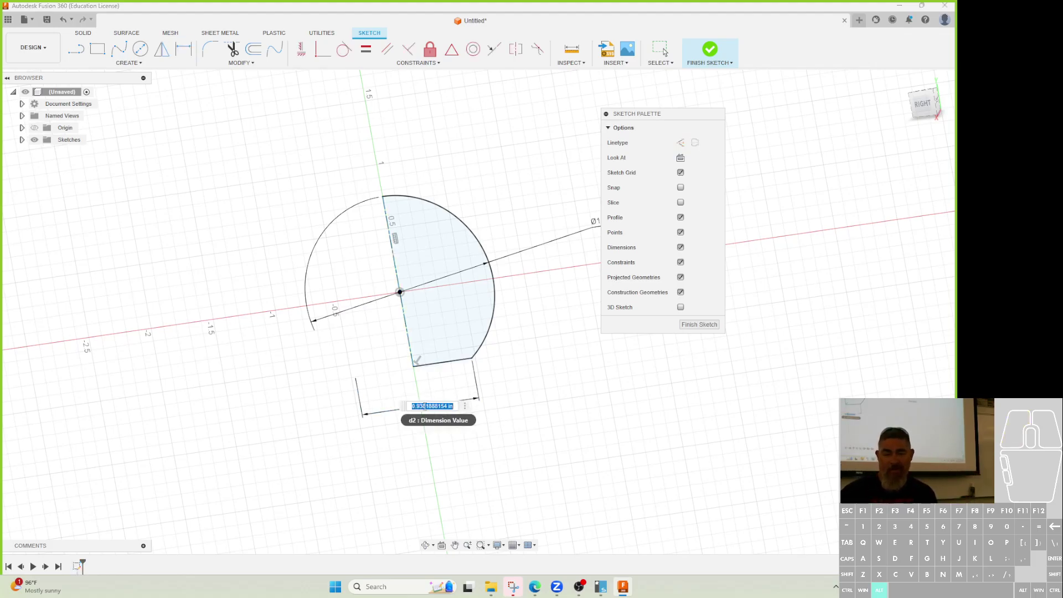
type("1")
key("Return")
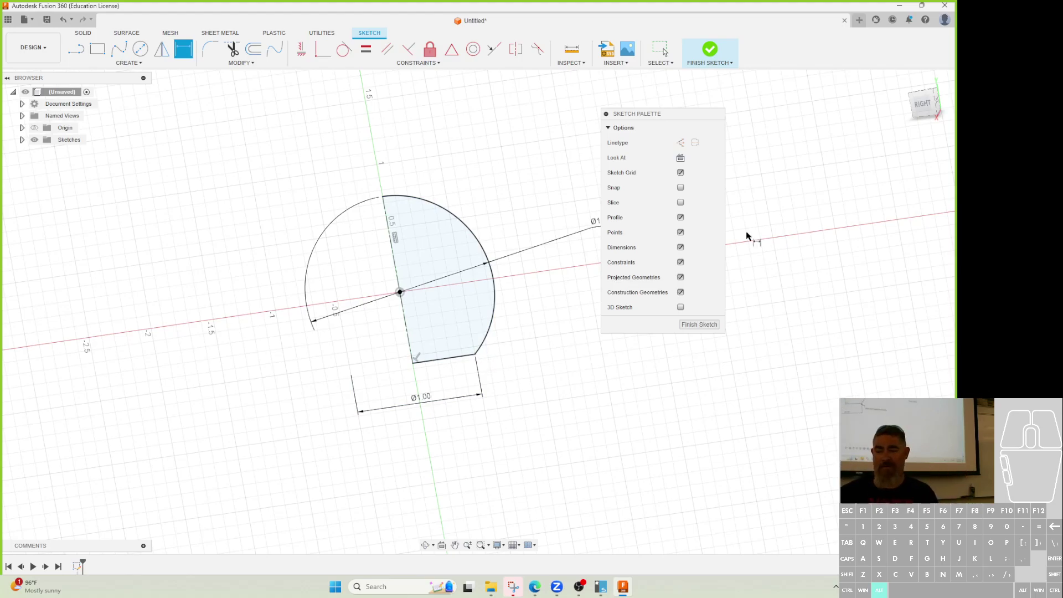
left_click(698, 324)
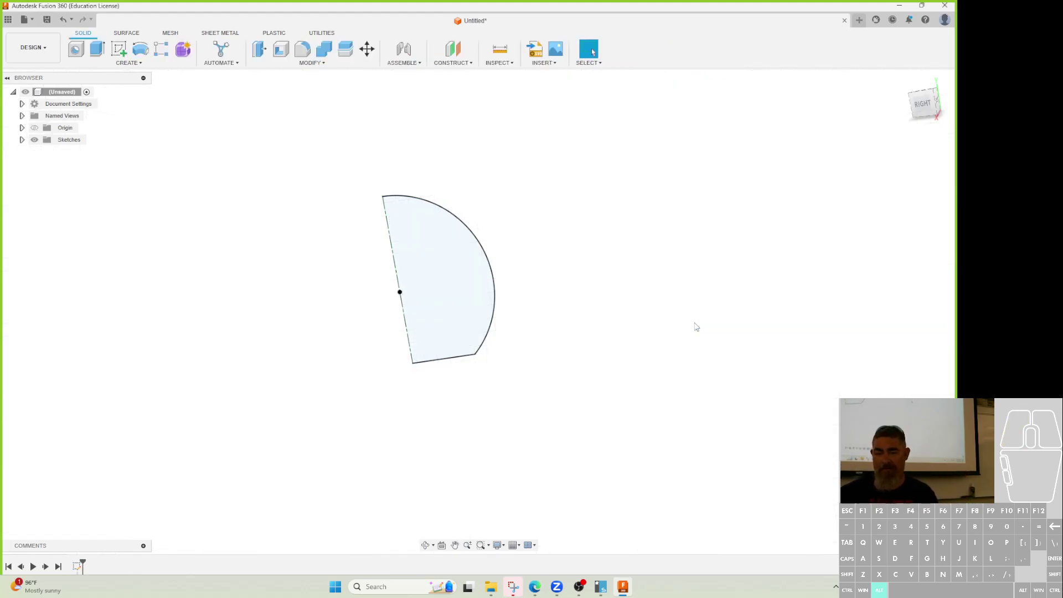
- Revolve the flat-bottomed profile 360 degrees about its centerline as a new component
left_click(140, 49)
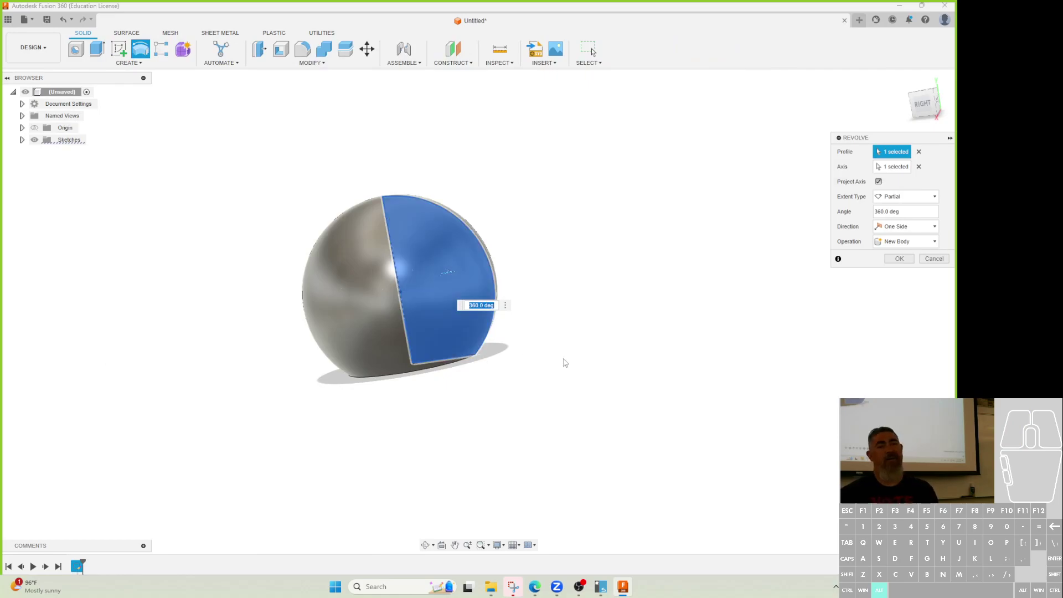
left_click(908, 260)
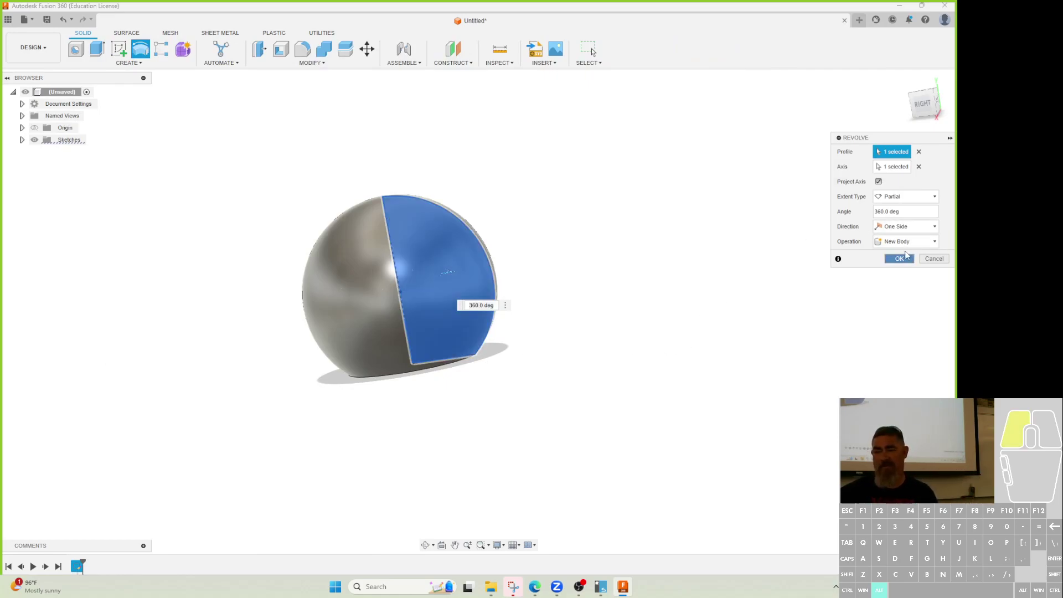
left_click(908, 241)
left_click(893, 289)
left_click(899, 258)
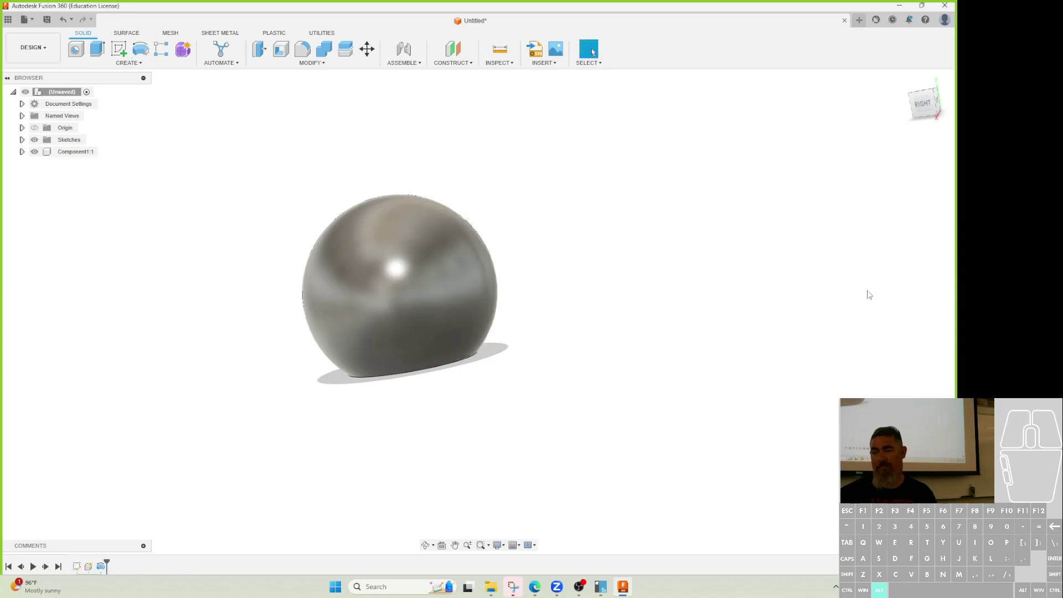
- Extrude the sphere's flat circular face outward 1.10 in, joined to the body
middle_click_drag(764, 340, 748, 360, "shift")
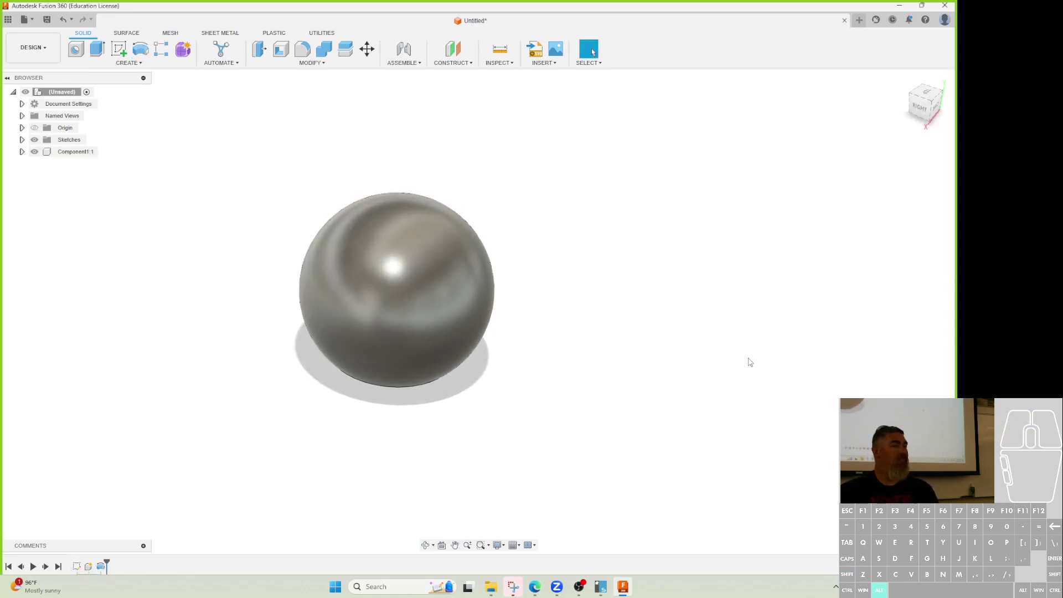
middle_click_drag(711, 363, 733, 321, "shift")
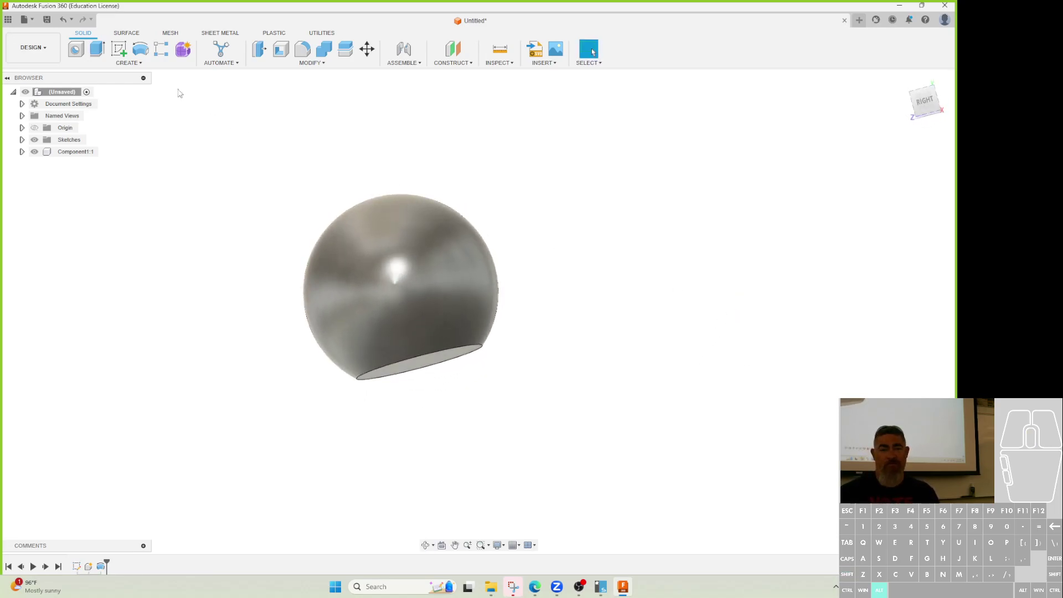
left_click(97, 48)
left_click(435, 364)
left_click_drag(437, 361, 472, 505)
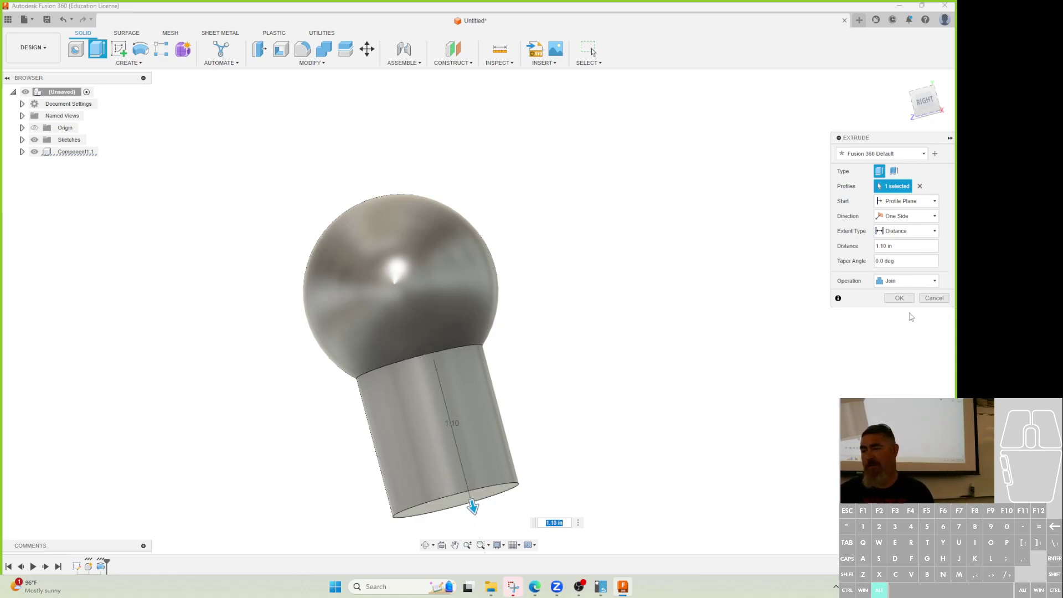
left_click(899, 298)
- Try to cut the cylinder's end face back 0.60 in, and undo the cylinder extrusion
key("e")
left_click(429, 404)
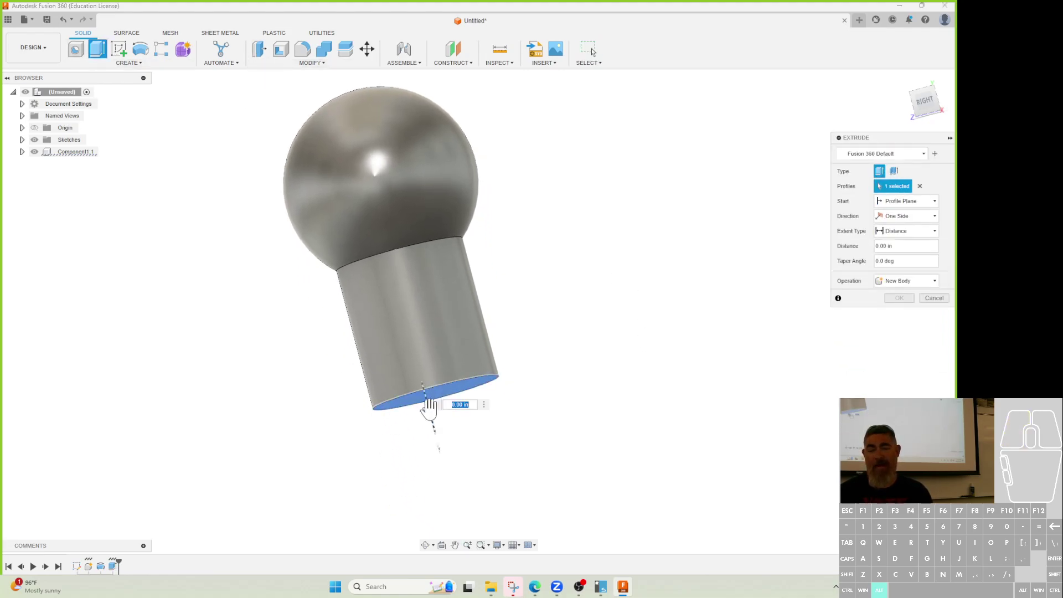
left_click_drag(434, 427, 407, 326)
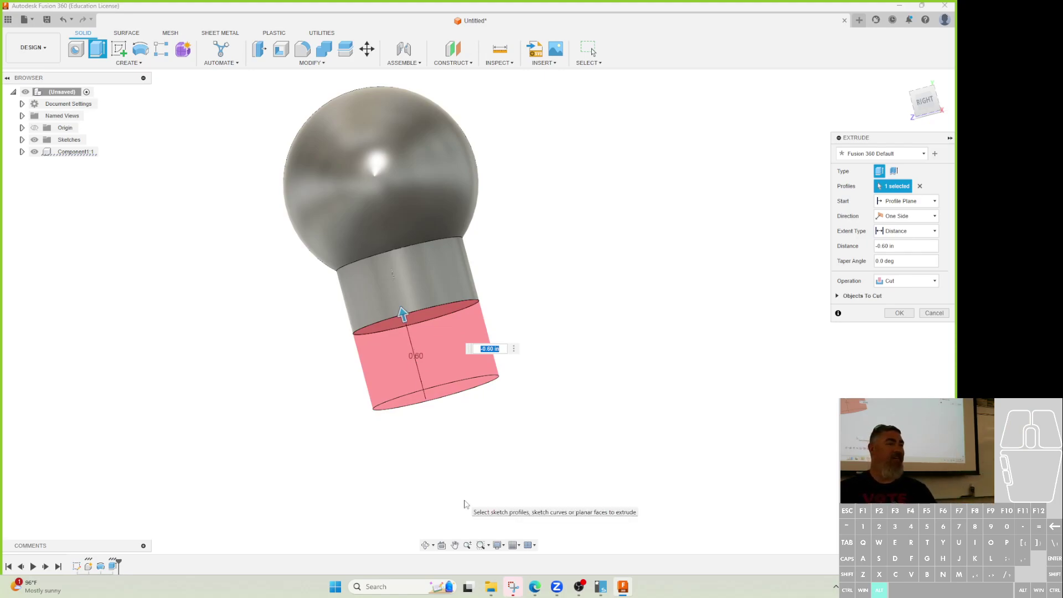
key("Return")
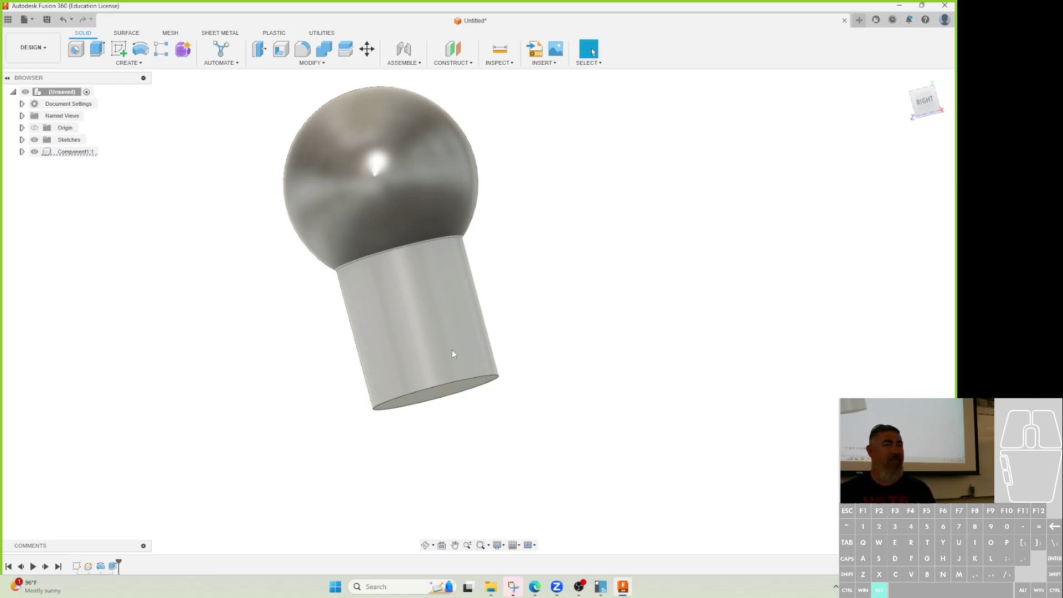
key("ctrl+z")
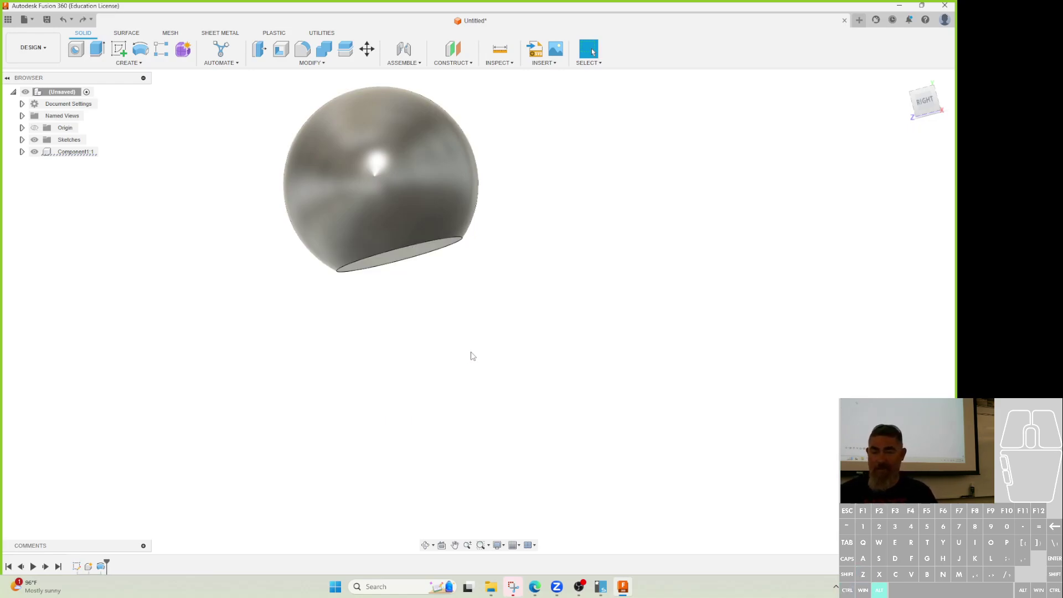
- Extrude the sphere's flat circular face outward 1.40 in, joined to the body
middle_click_drag(427, 374, 444, 429, "shift")
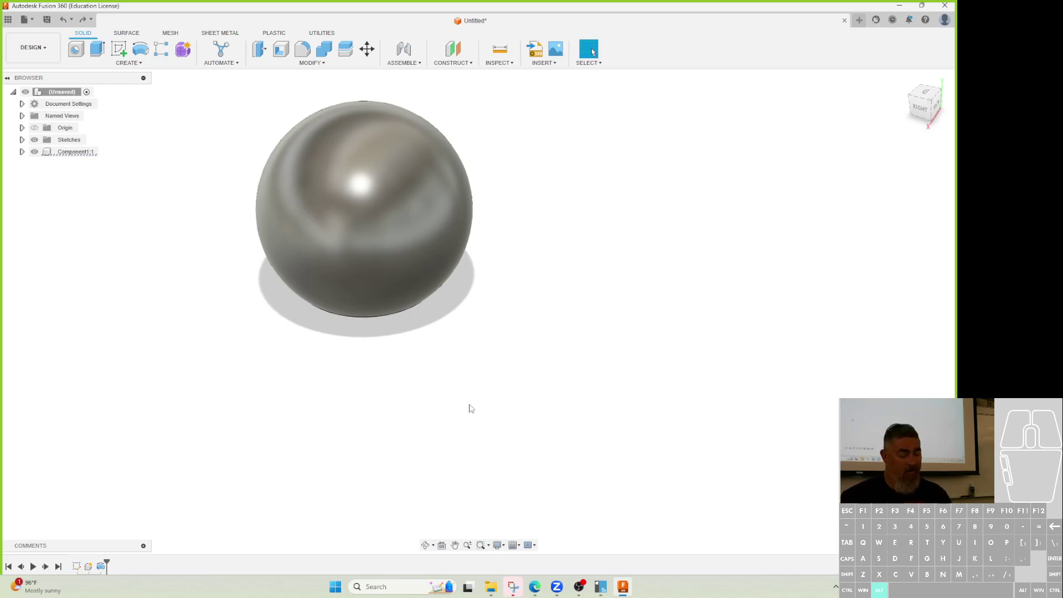
middle_click_drag(560, 441, 344, 230, "shift")
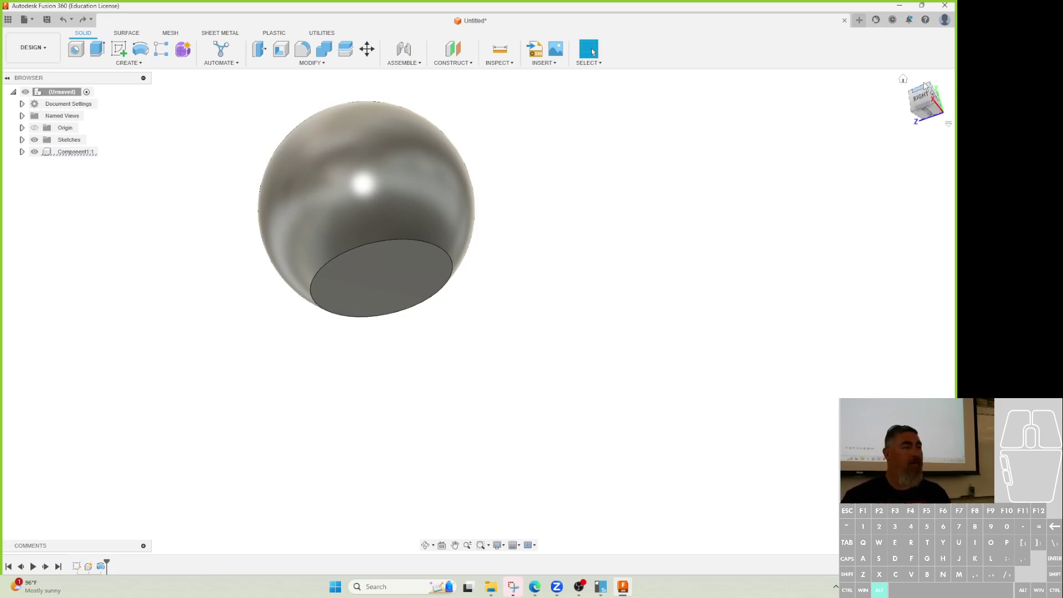
mouse_move(930, 131)
middle_mouse_down("shift")
mouse_move(935, 164)
mouse_move(937, 94)
mouse_move(921, 139)
middle_mouse_up("shift")
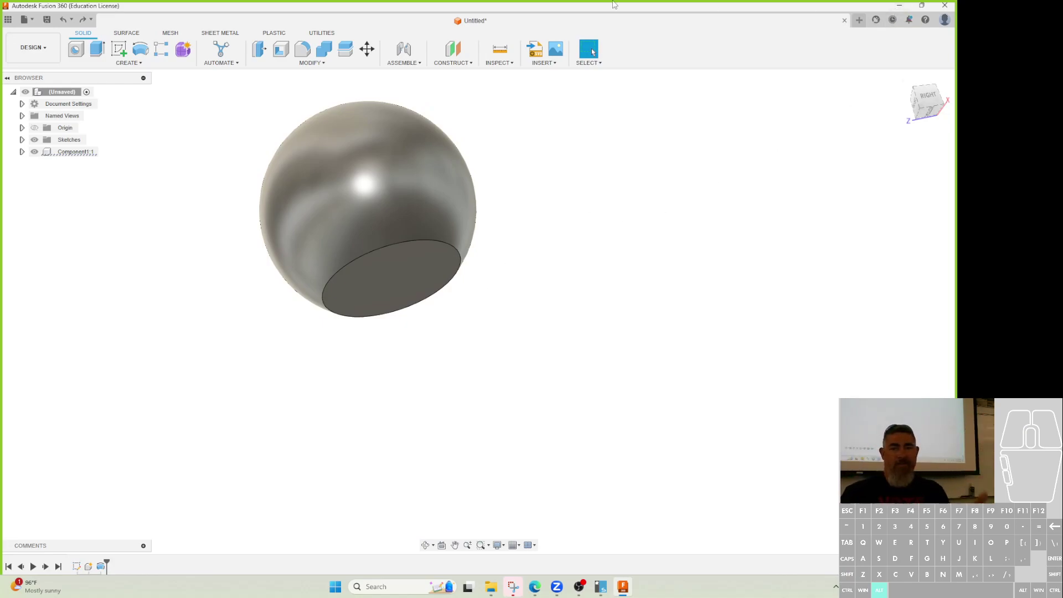
left_click(97, 50)
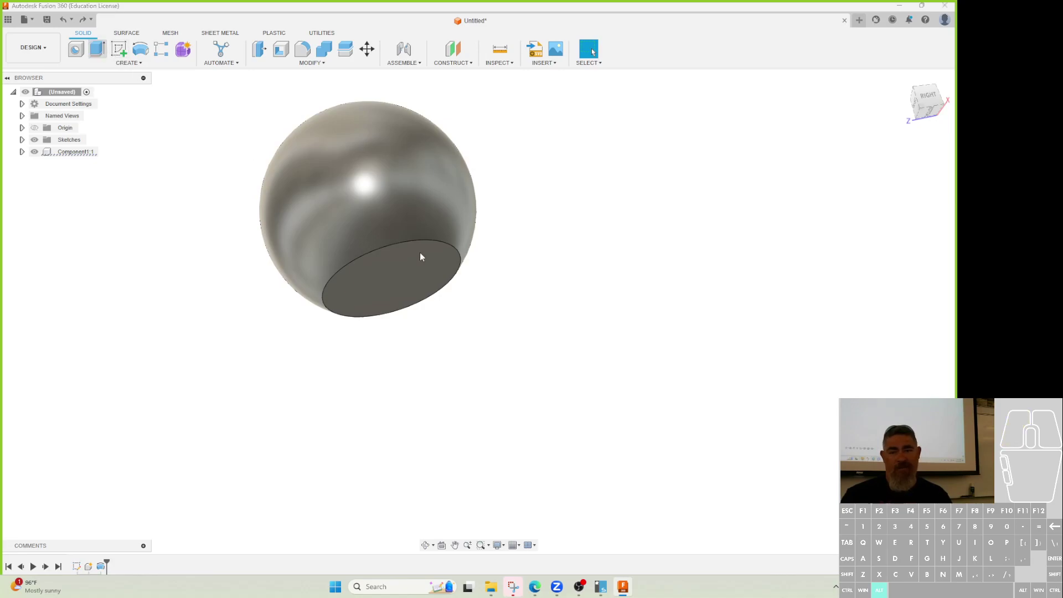
left_click(420, 267)
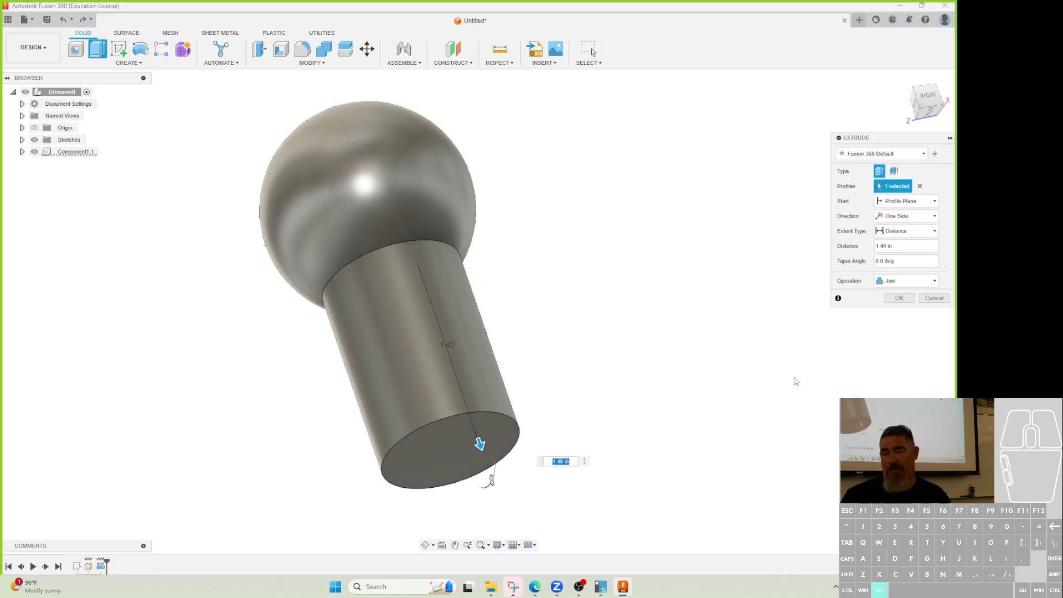
left_click(904, 246)
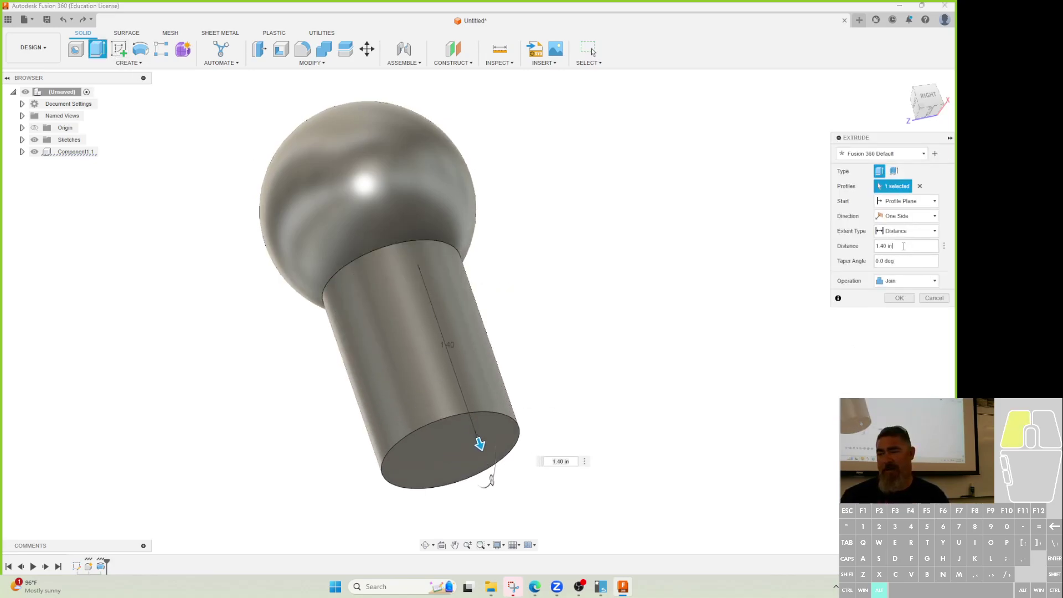
key("Return")
middle_click_drag(574, 391, 351, 275, "shift")
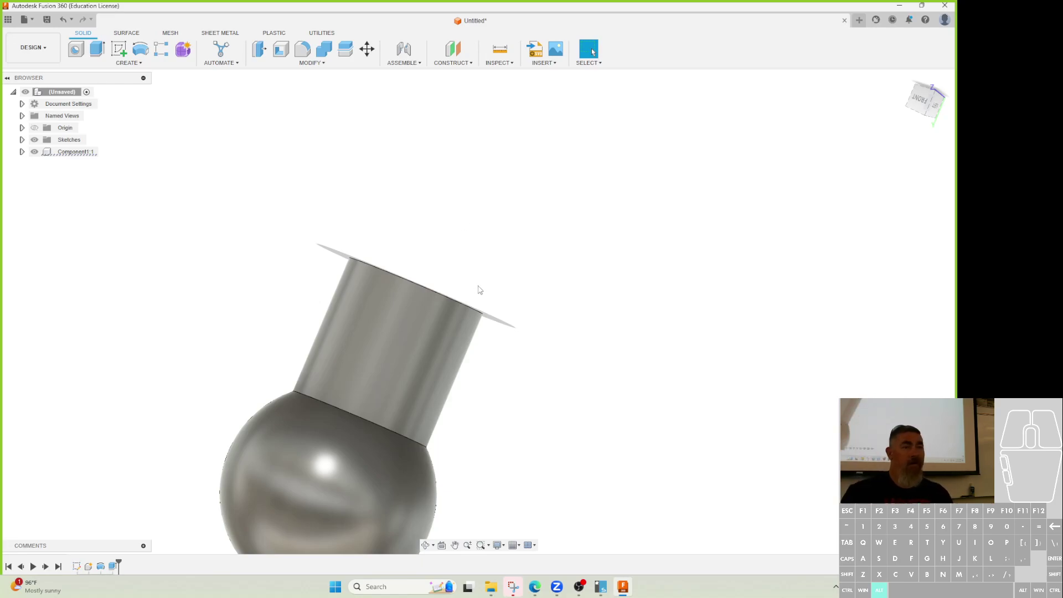
- Try a 0.15 in fillet on the circular edge of the cylinder's end face
middle_click_drag(367, 260, 393, 262, "shift")
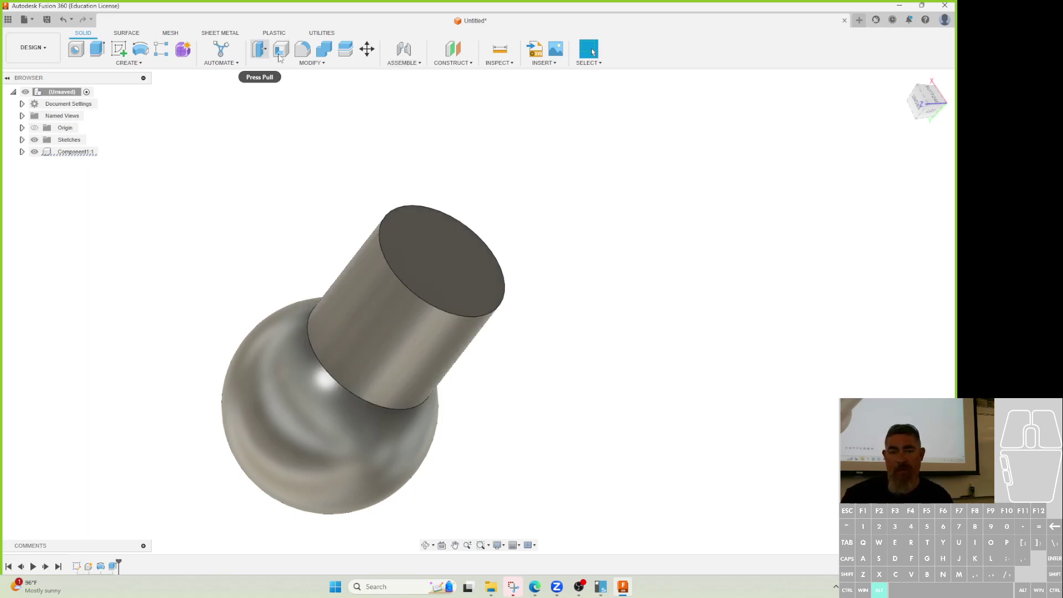
left_click(303, 49)
left_click(385, 256)
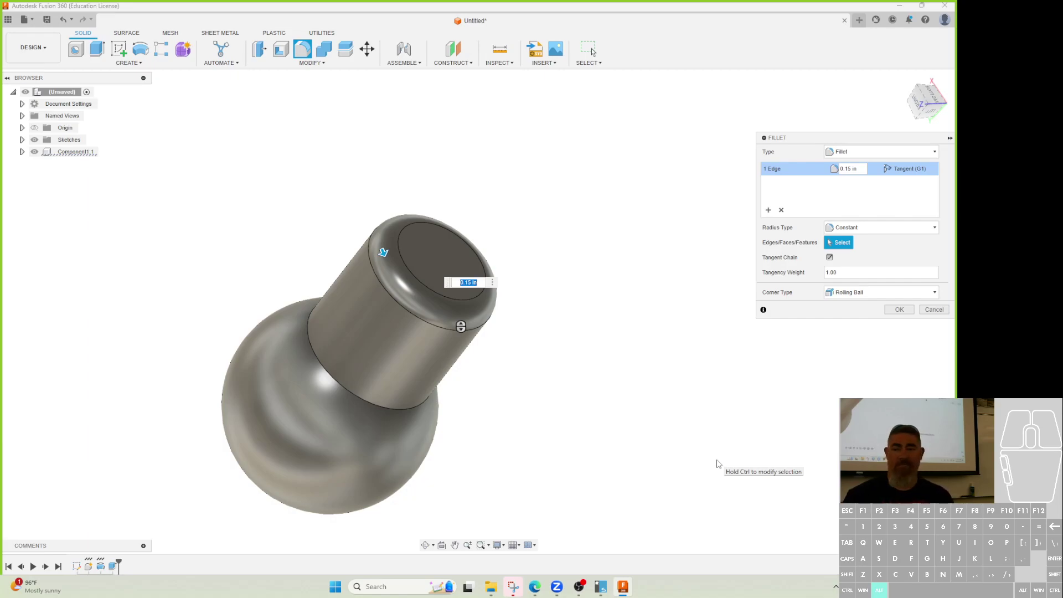
key("Escape")
middle_click_drag(666, 410, 706, 415, "shift")
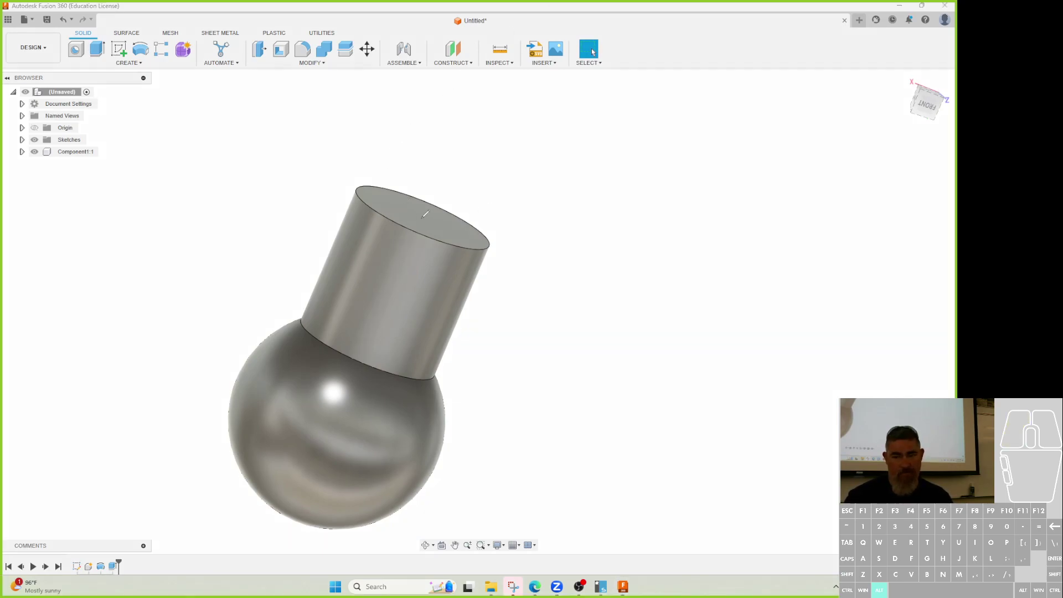
left_click(418, 224)
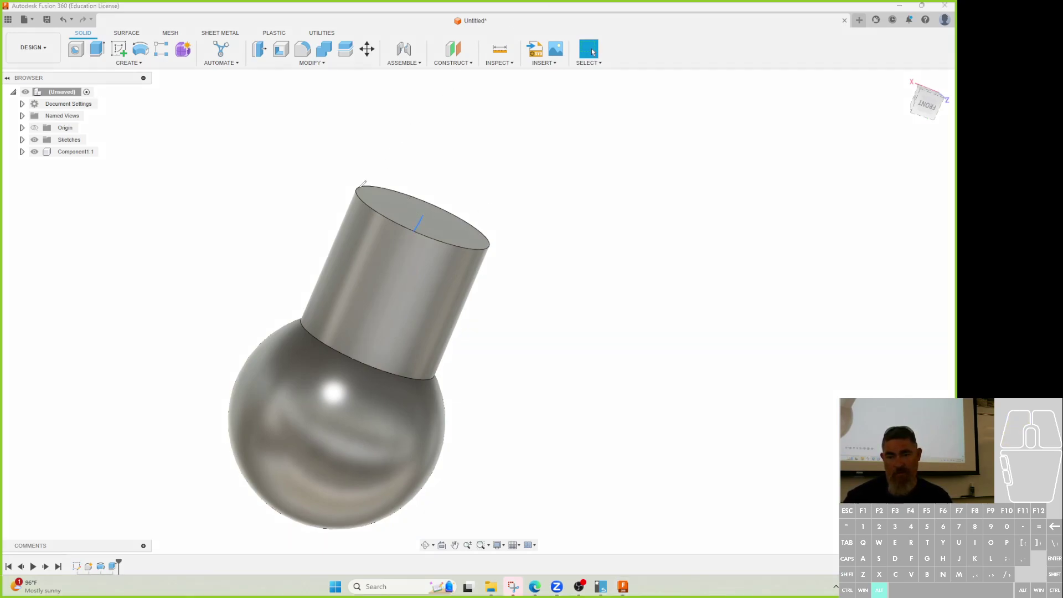
left_click(396, 188)
left_click_drag(463, 247, 468, 244)
mouse_move(486, 250)
left_mouse_down()
mouse_move(377, 195)
mouse_move(487, 250)
left_mouse_up()
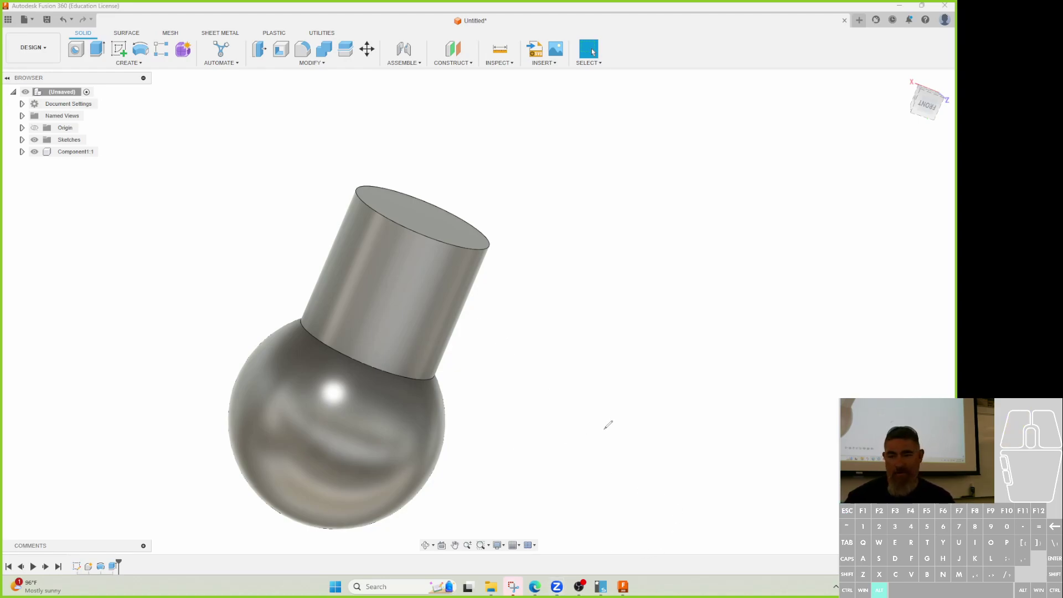
left_click(592, 52)
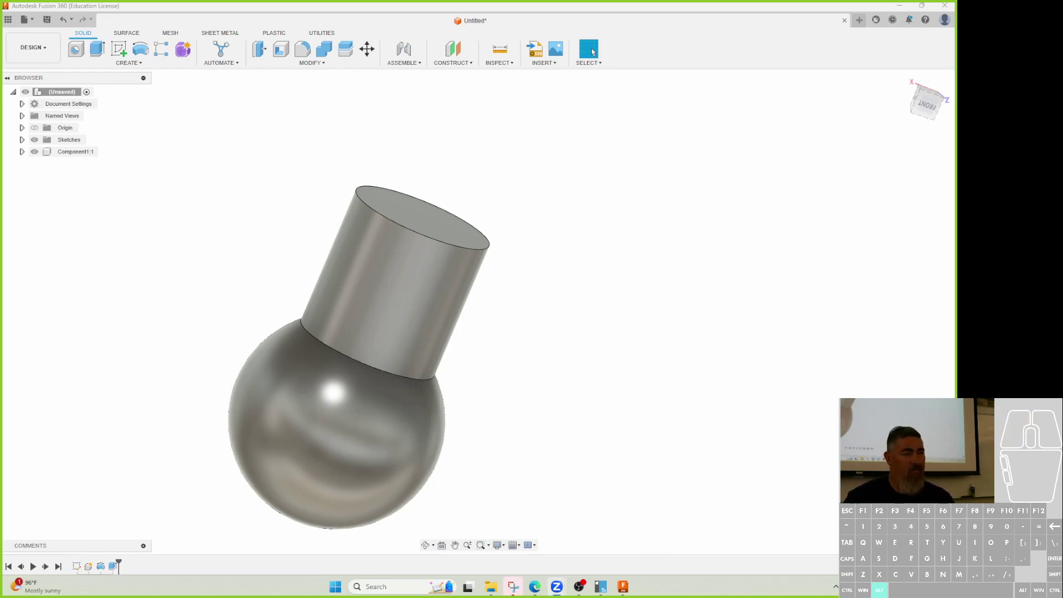
middle_click_drag(586, 396, 313, 188, "shift")
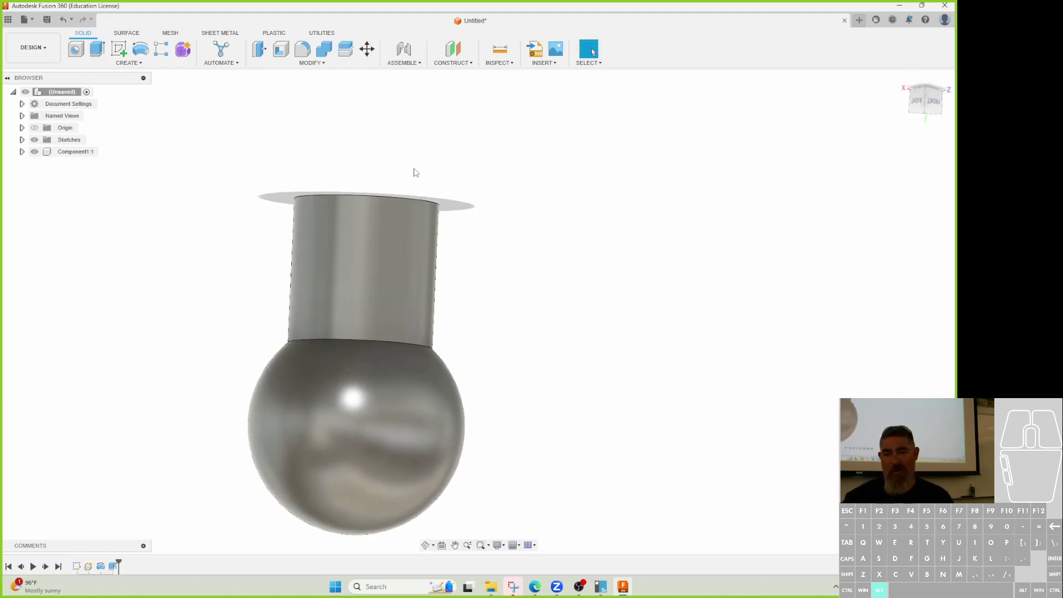
middle_click_drag(704, 367, 705, 406, "shift")
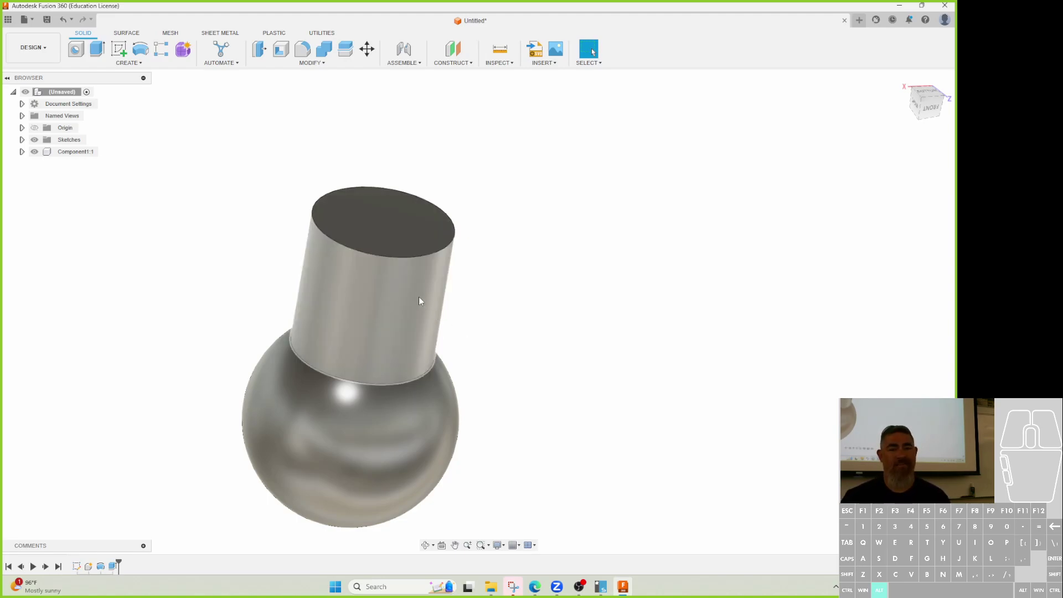
- Create a sketch on a vertical origin plane through the body's axis and project the cylinder's circular end edge into it
left_click(119, 49)
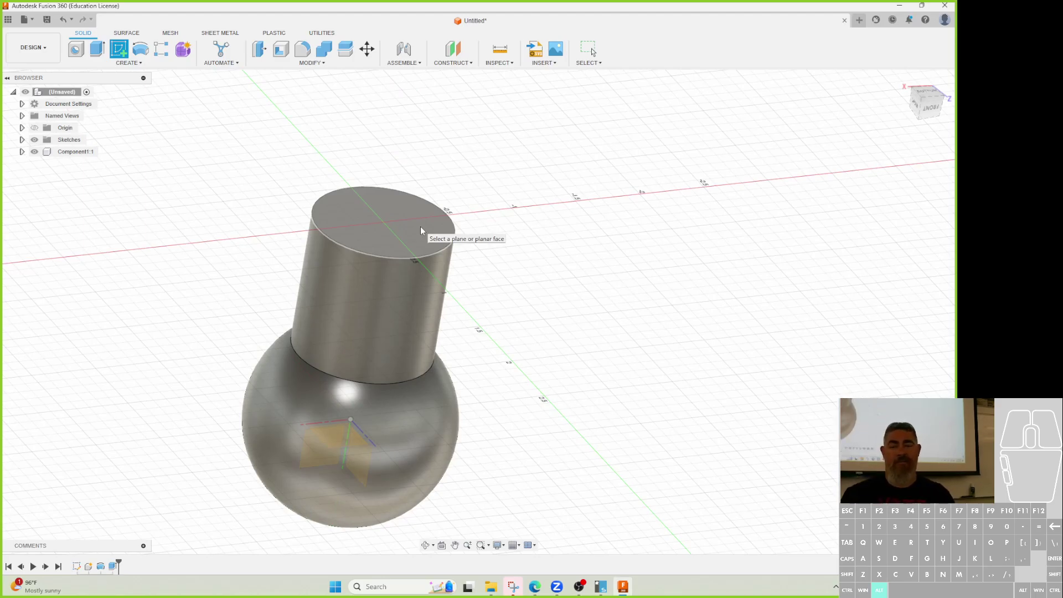
middle_click_drag(421, 230, 338, 193, "shift")
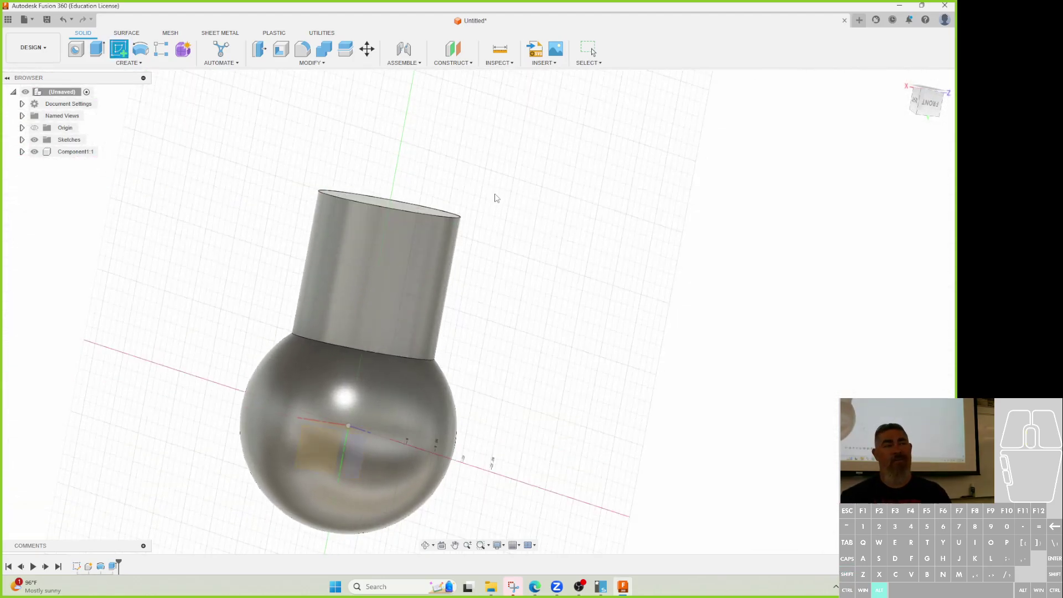
mouse_move(494, 194)
middle_mouse_down("shift")
mouse_move(487, 185)
mouse_move(510, 194)
middle_mouse_up("shift")
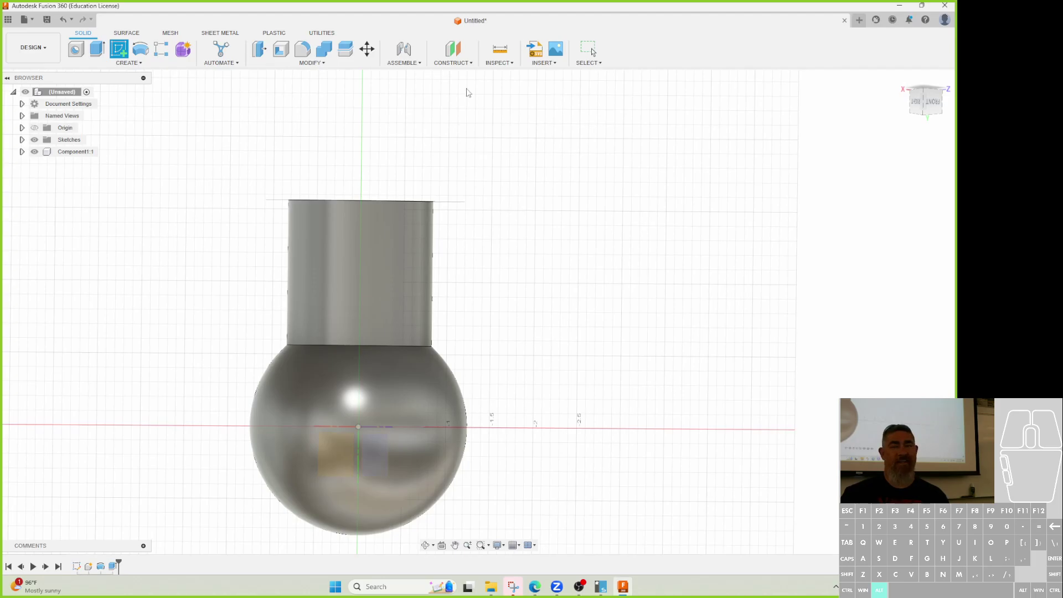
middle_click_drag(417, 157, 457, 175, "shift")
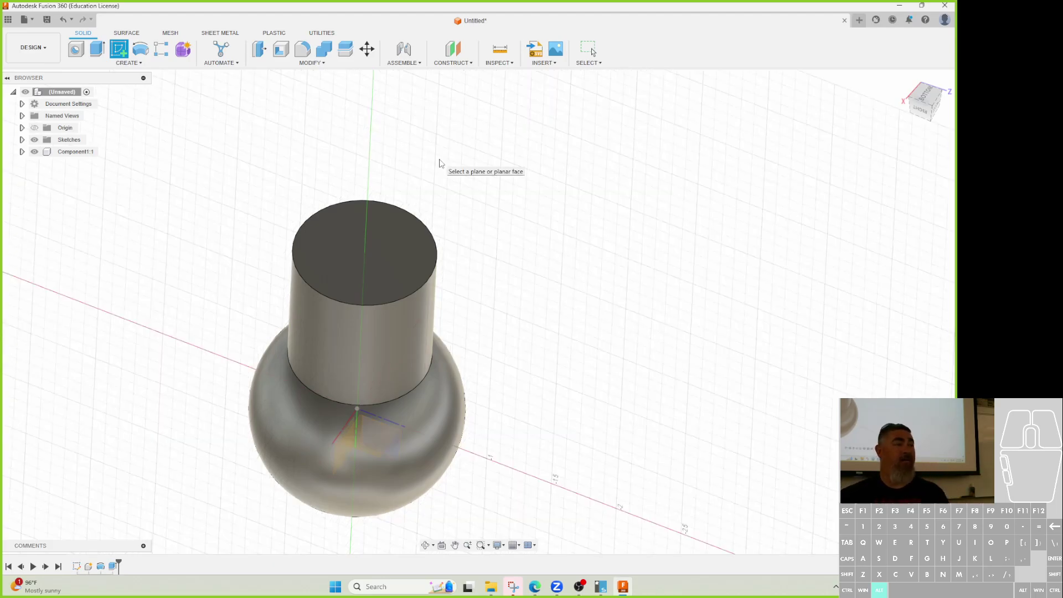
left_click(545, 231)
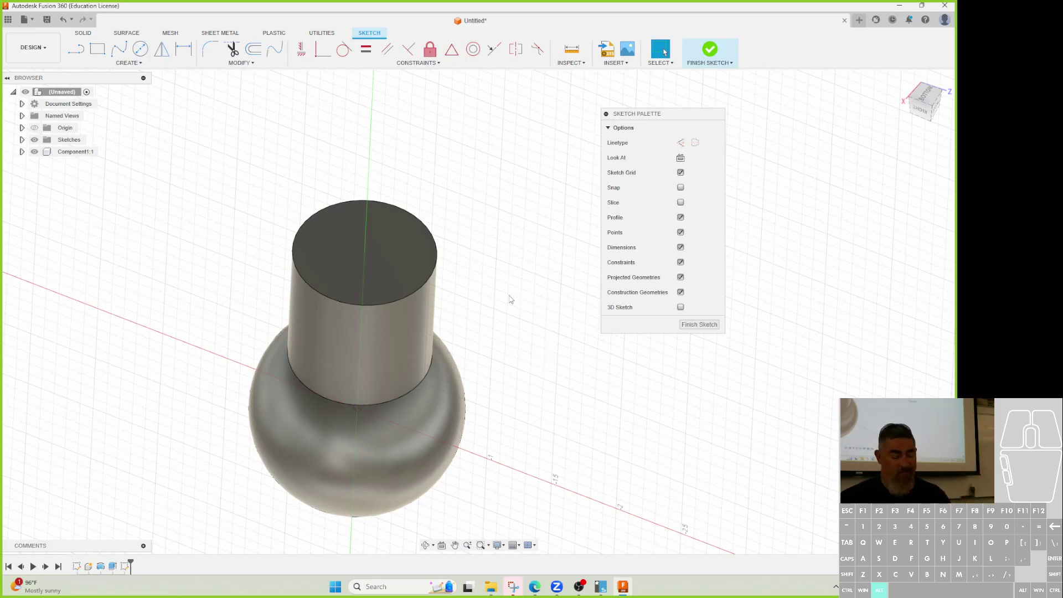
middle_click_drag(490, 303, 491, 275, "shift")
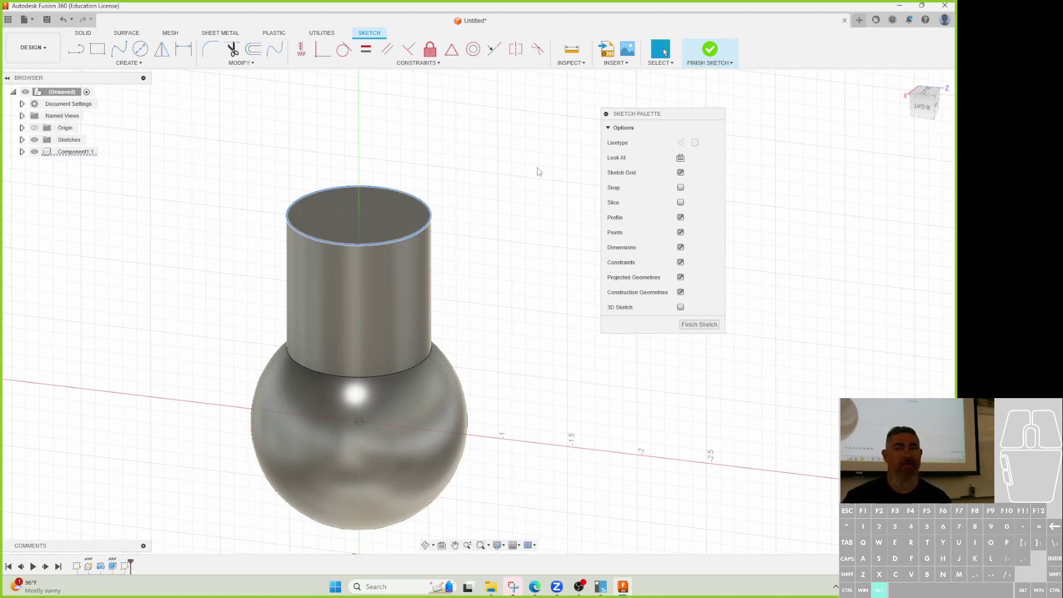
key("p")
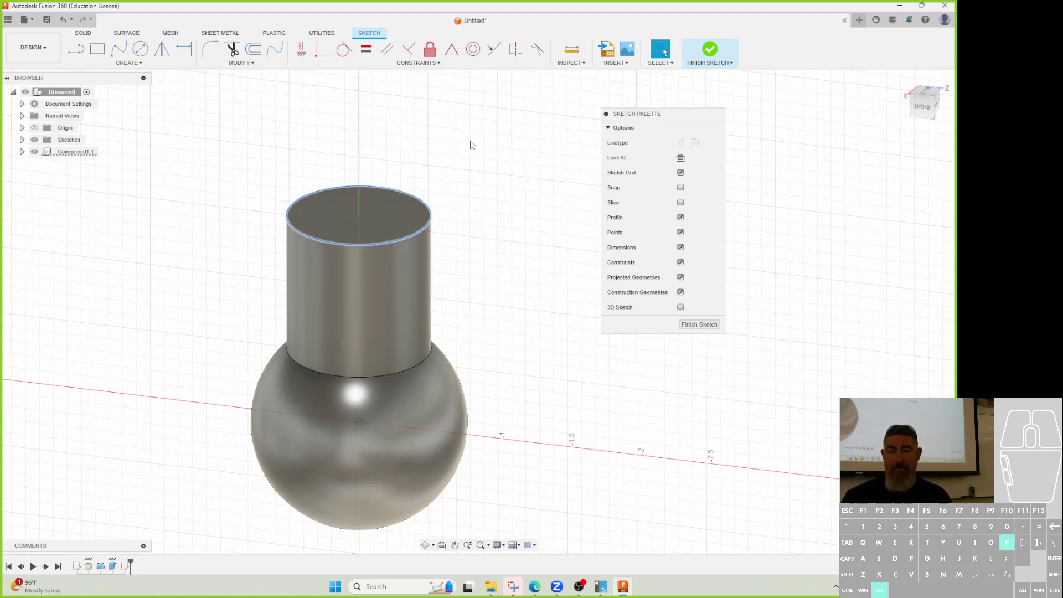
left_click(910, 199)
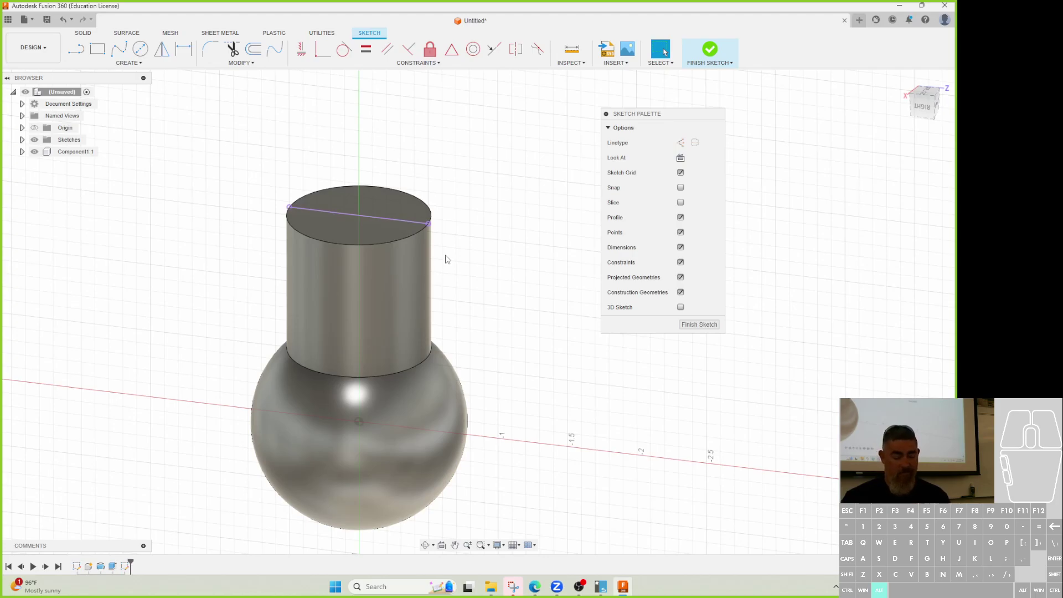
key("p")
left_click(426, 276)
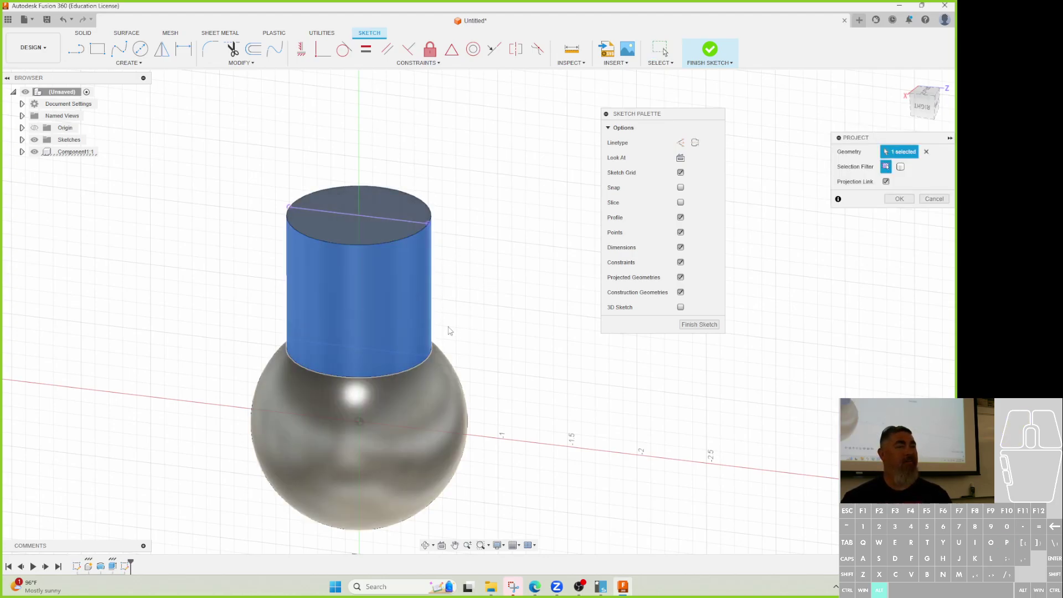
key("Escape")
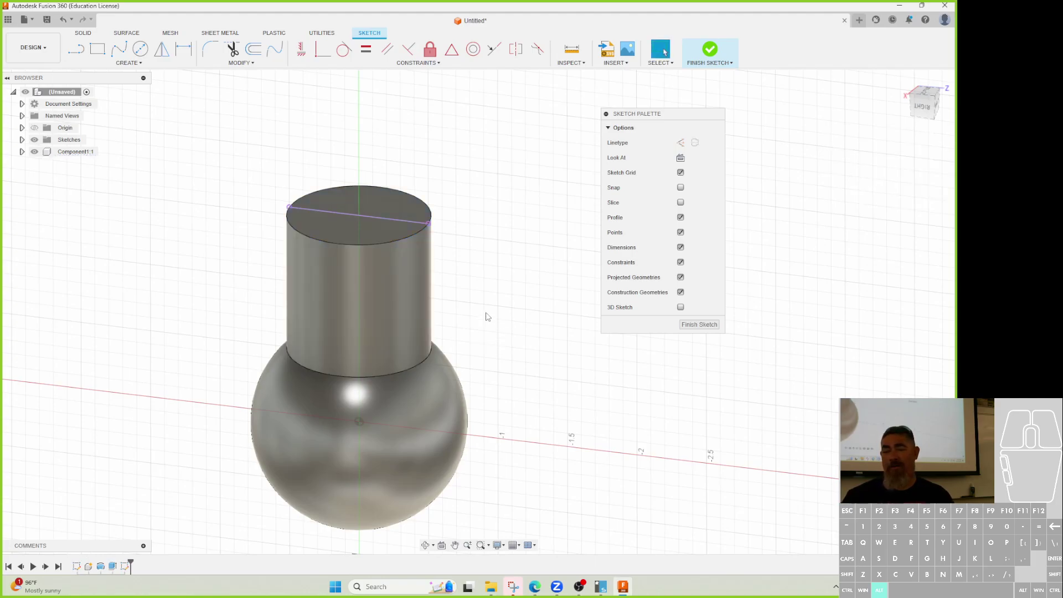
left_click(138, 54)
left_click(137, 65)
mouse_move(115, 220)
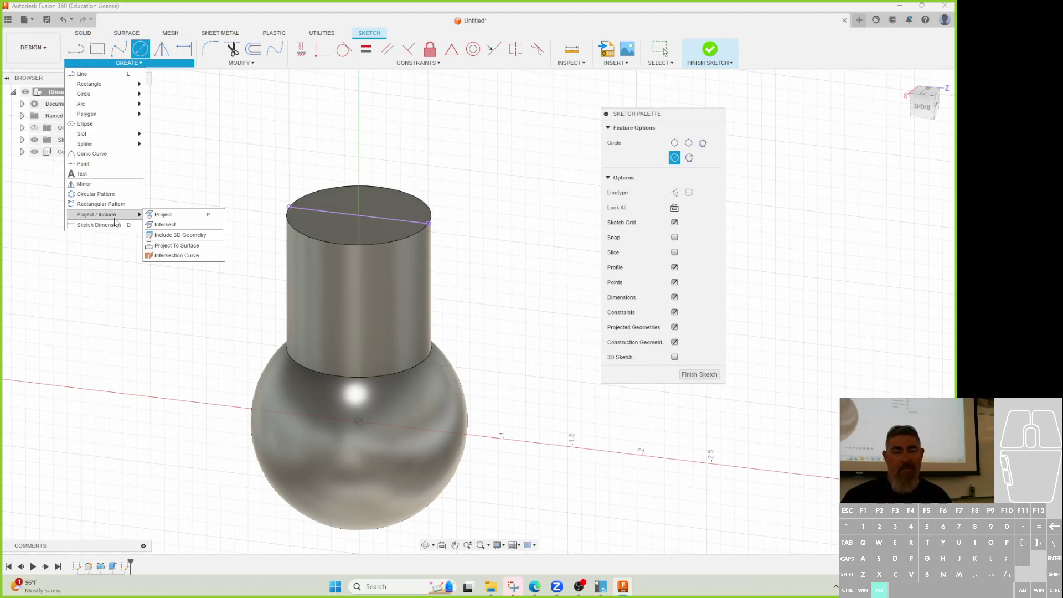
left_click(165, 224)
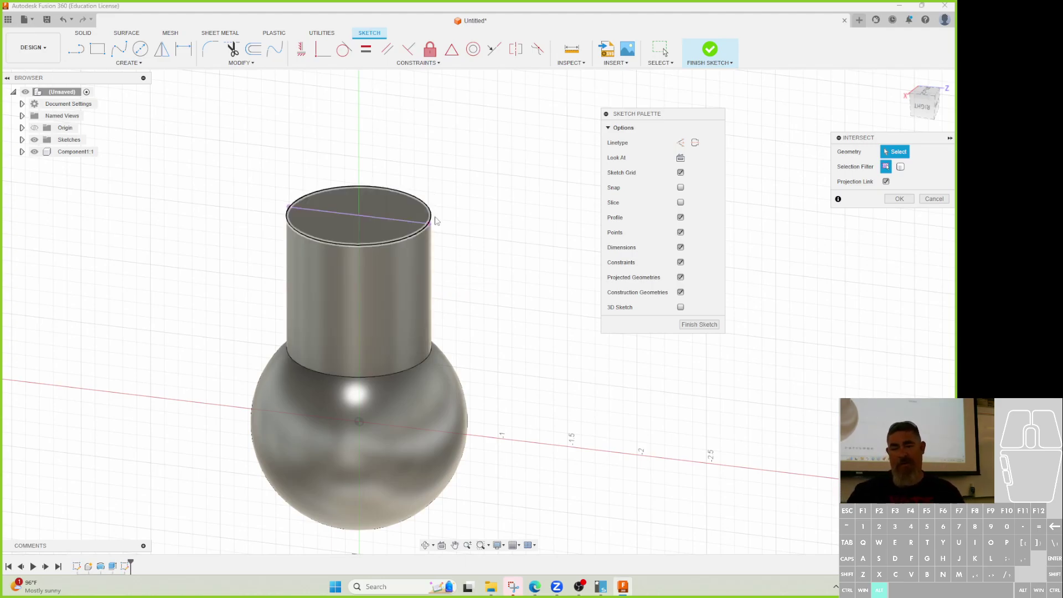
key("Escape")
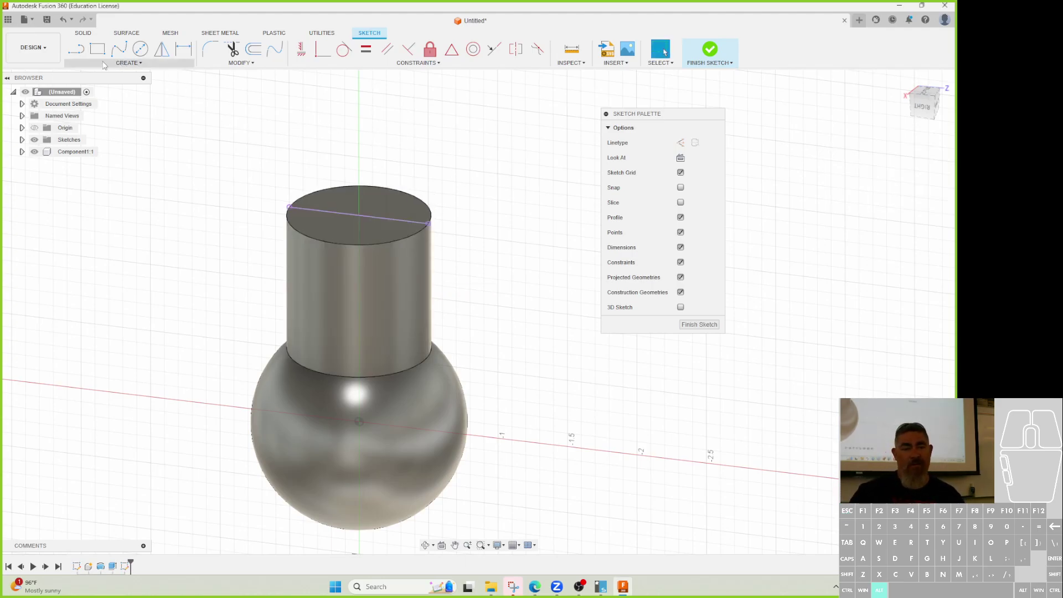
- Sketch a short vertical line upward from the midpoint of the projected line on the cylinder's end face
key("l")
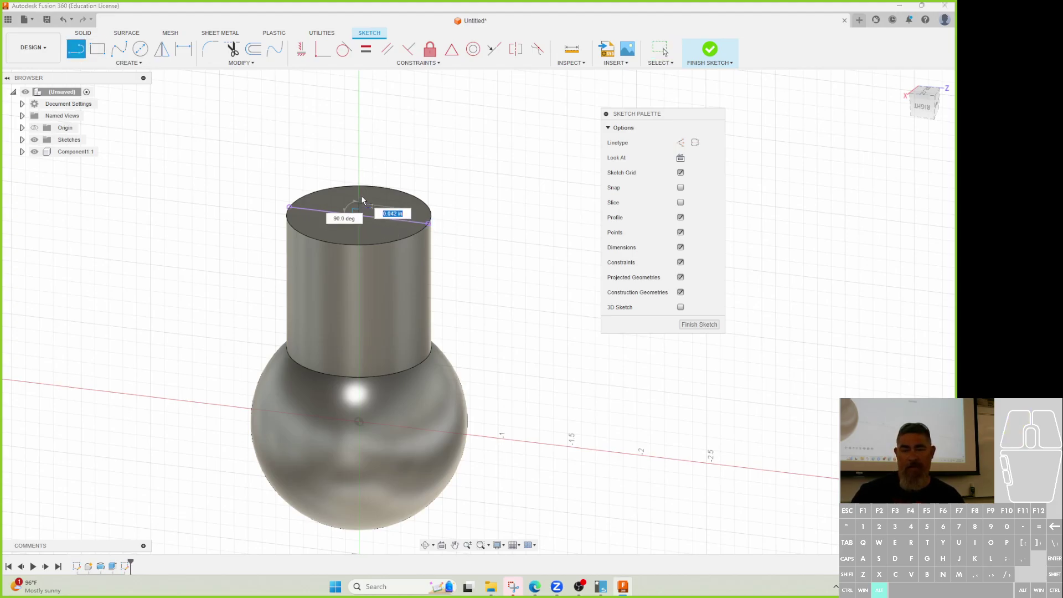
left_click(360, 190)
key("Escape")
key("Escape")
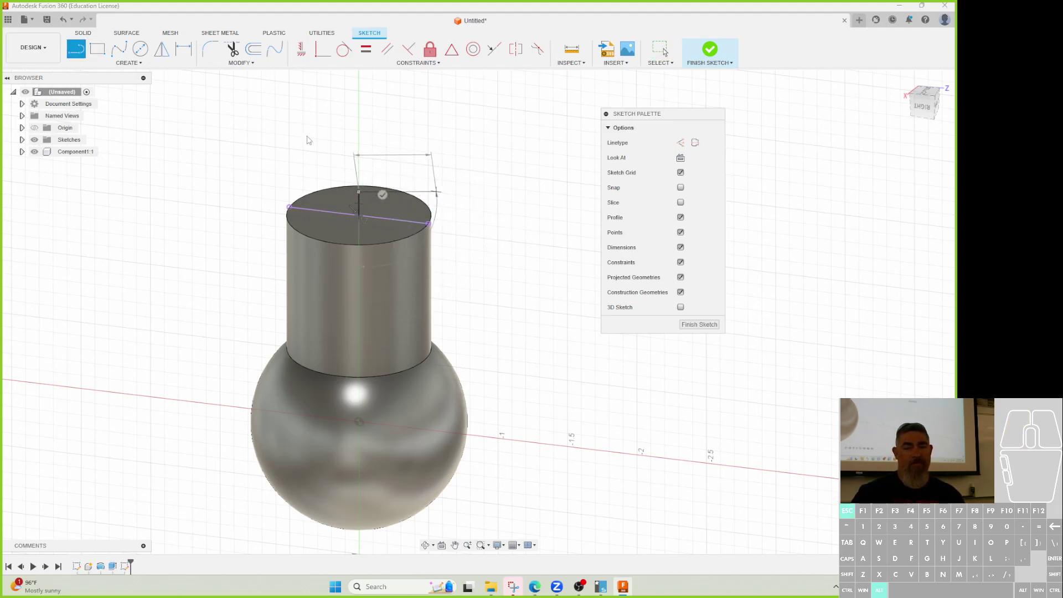
- Draw a three-point arc from the vertical line's upper end to the projected line's end, closing the quarter-dome profile
left_click(127, 63)
mouse_move(100, 106)
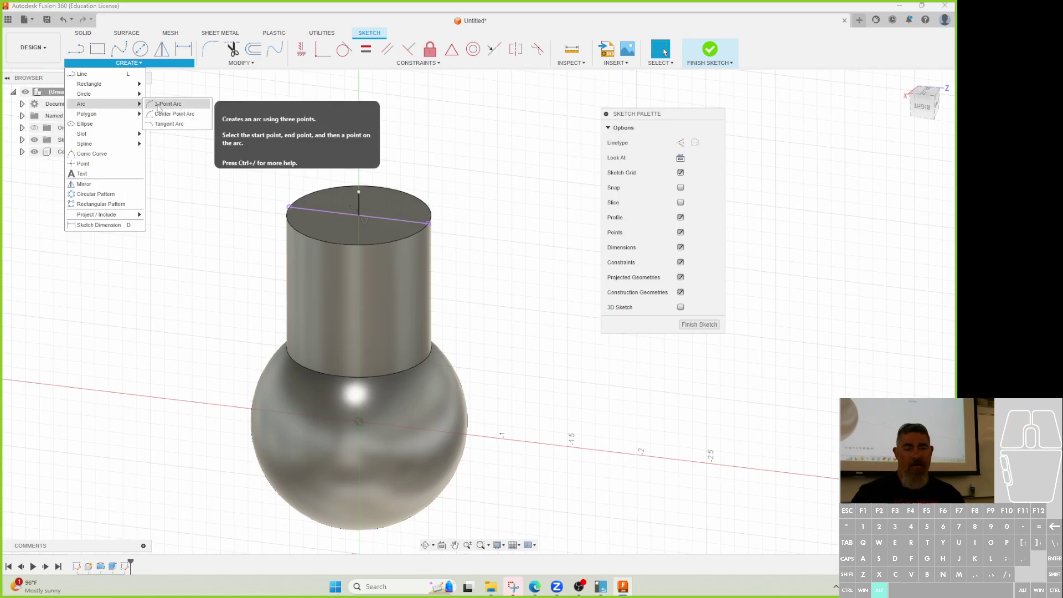
left_click(166, 113)
left_click(361, 194)
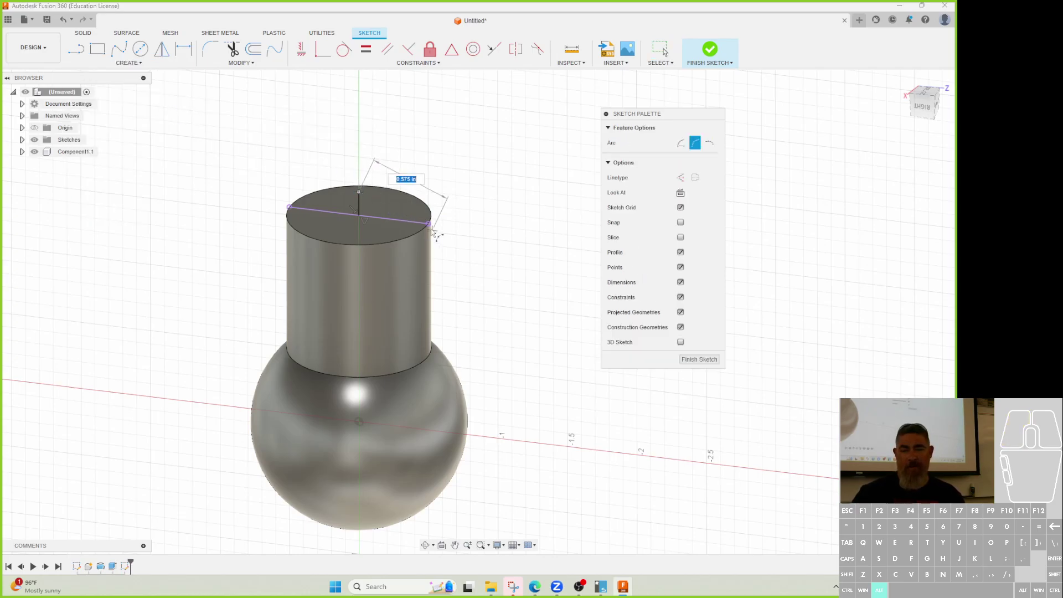
scroll(386, 201, "up", 2)
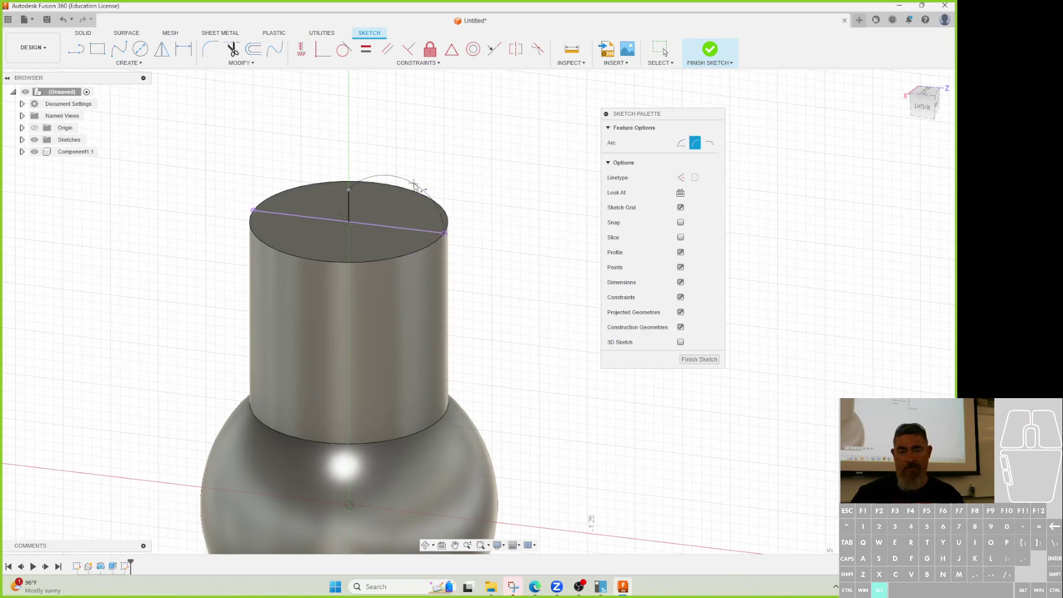
left_click(382, 227)
key("Escape")
- Reshape the arc by repositioning its center point and the vertical line's upper end, leaving a shallow dome profile above the cylinder
middle_click_drag(474, 216, 491, 177)
left_click_drag(383, 244, 367, 154)
left_click_drag(388, 247, 356, 264)
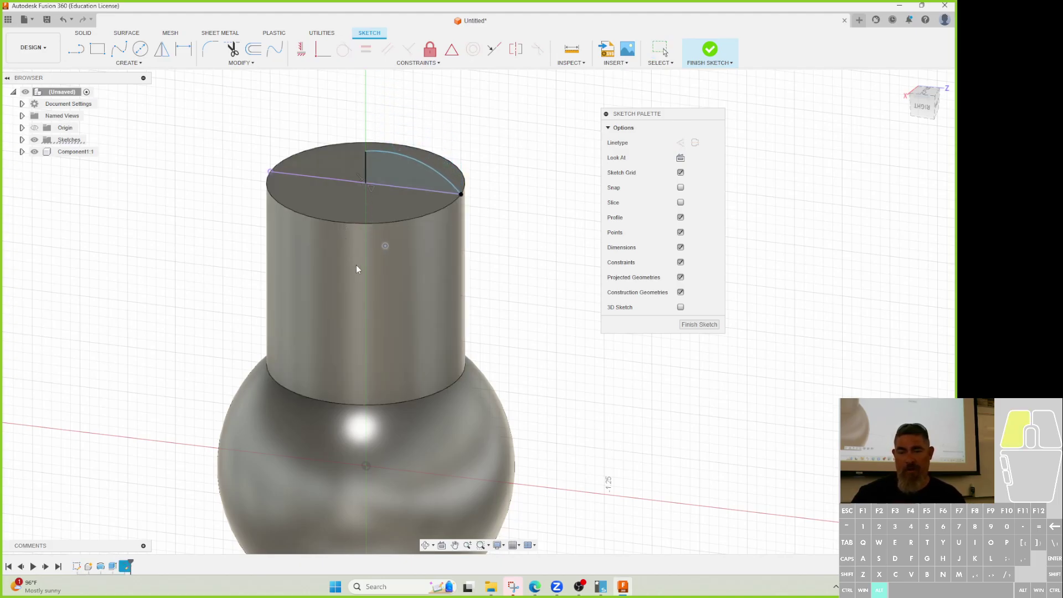
mouse_move(366, 149)
left_mouse_down()
mouse_move(369, 177)
mouse_move(370, 105)
mouse_move(389, 148)
mouse_move(379, 186)
mouse_move(367, 179)
mouse_move(372, 98)
mouse_move(386, 125)
mouse_move(382, 114)
left_mouse_up()
middle_click_drag(347, 216, 340, 240)
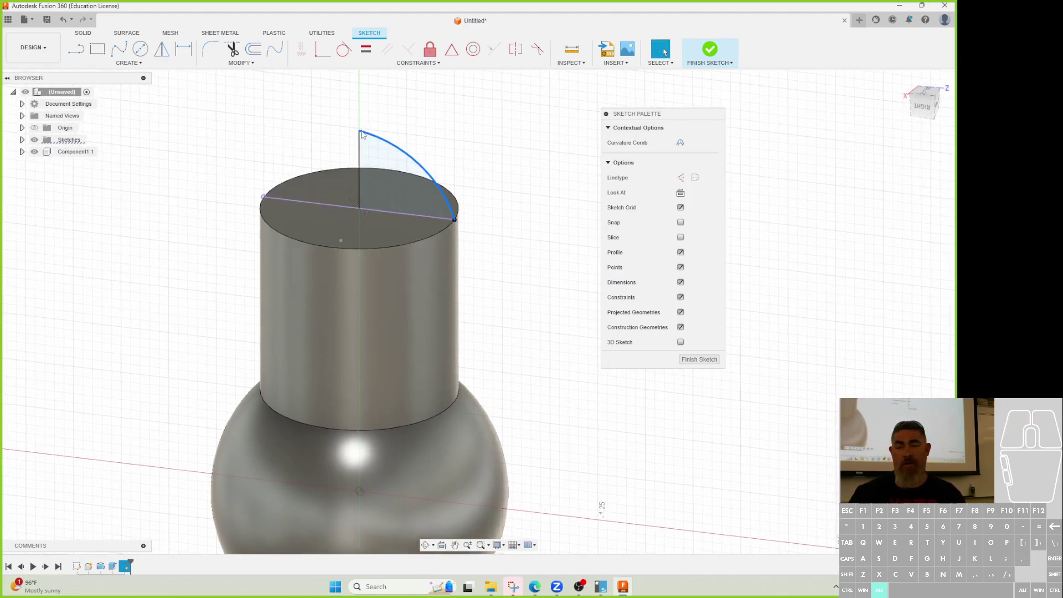
left_click_drag(360, 133, 360, 174)
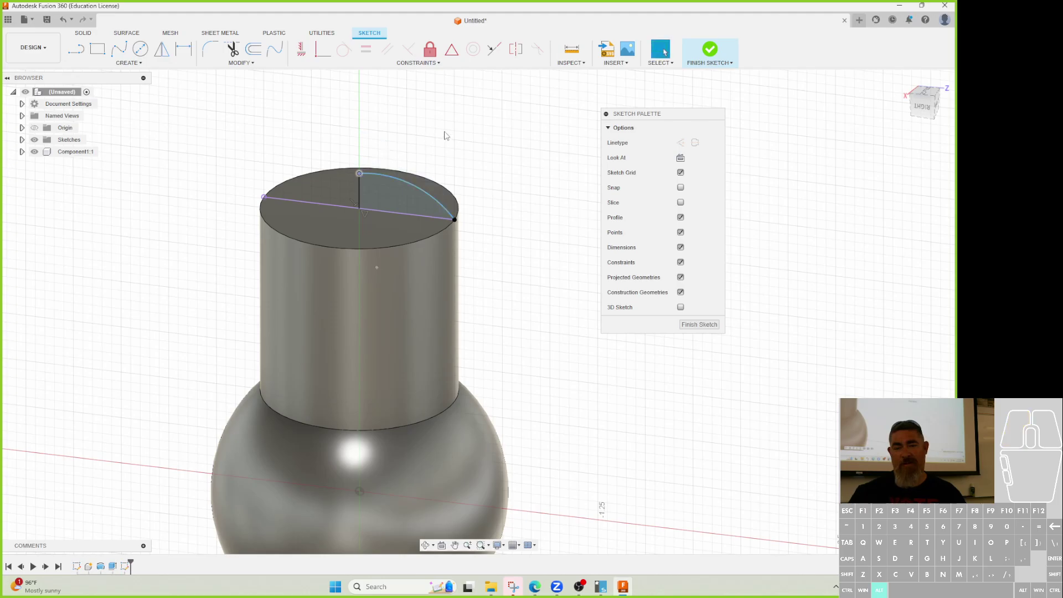
middle_click_drag(487, 218, 484, 245, "shift")
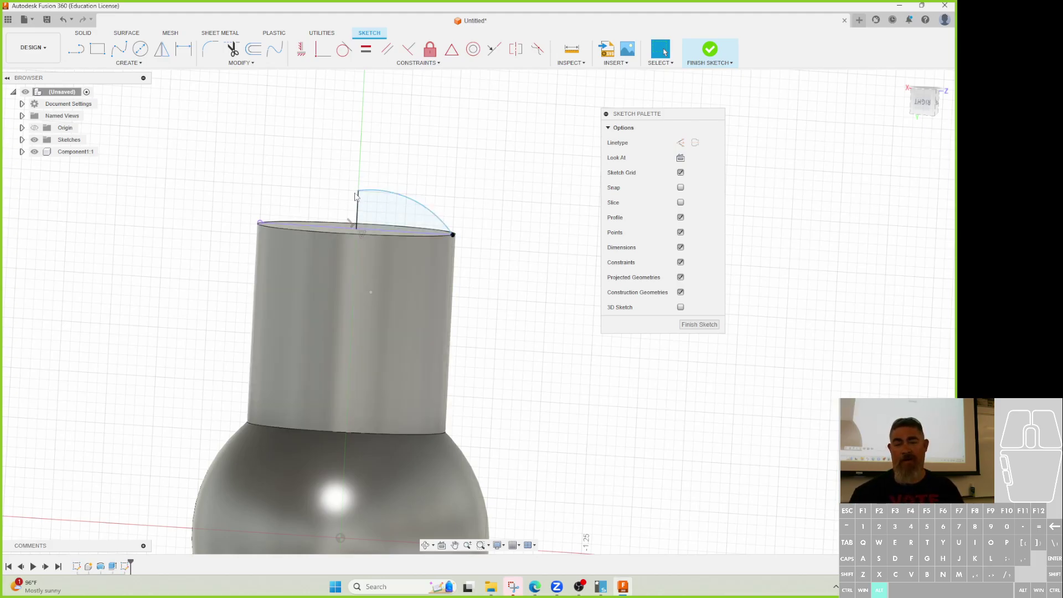
left_click_drag(355, 195, 382, 155)
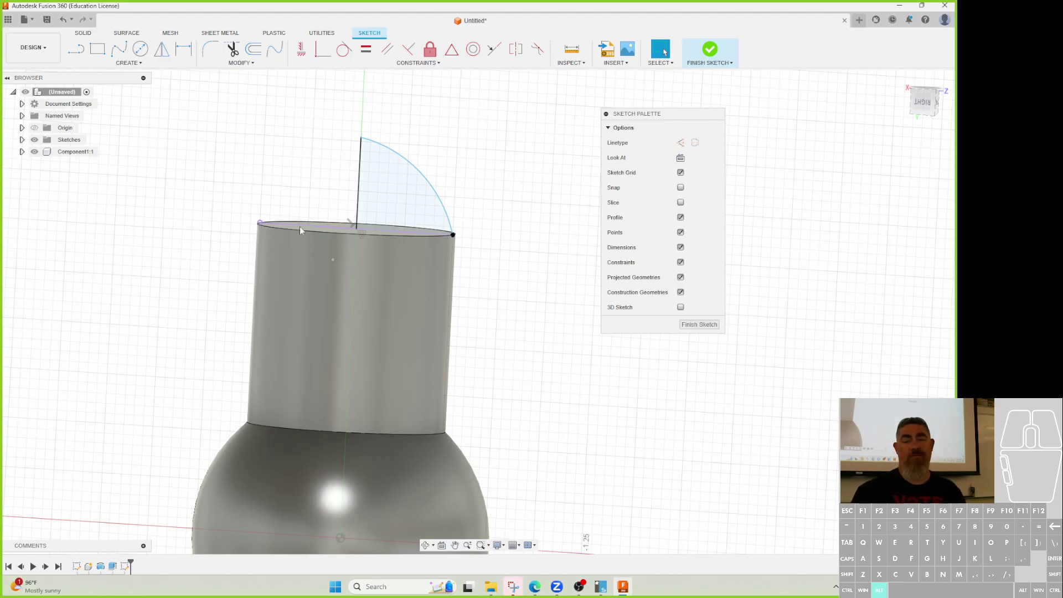
left_click_drag(331, 260, 349, 303)
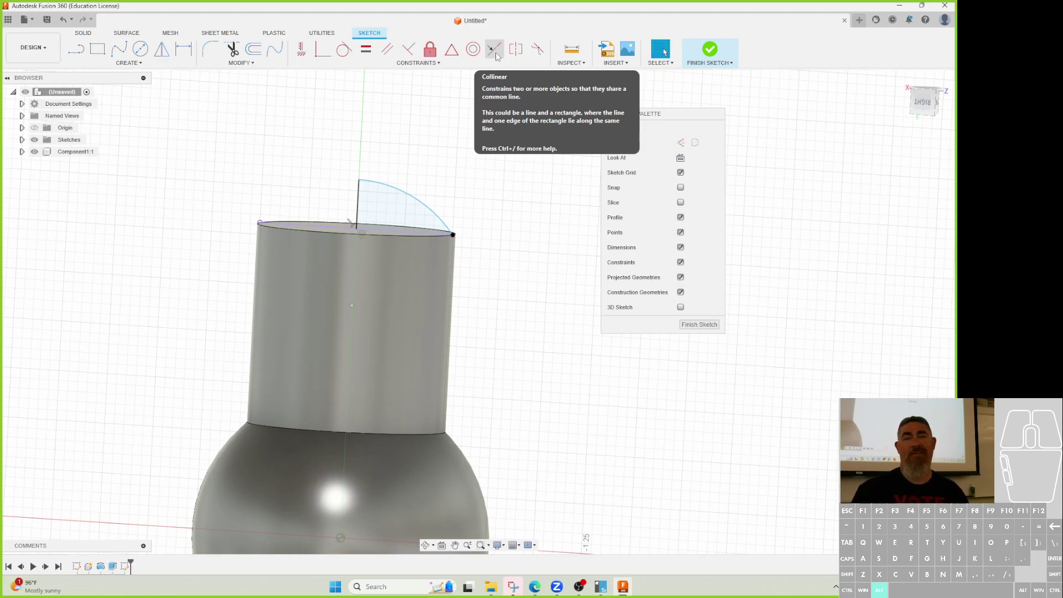
- Apply a Coincident constraint between the vertical line and the arc's center point
left_click(324, 57)
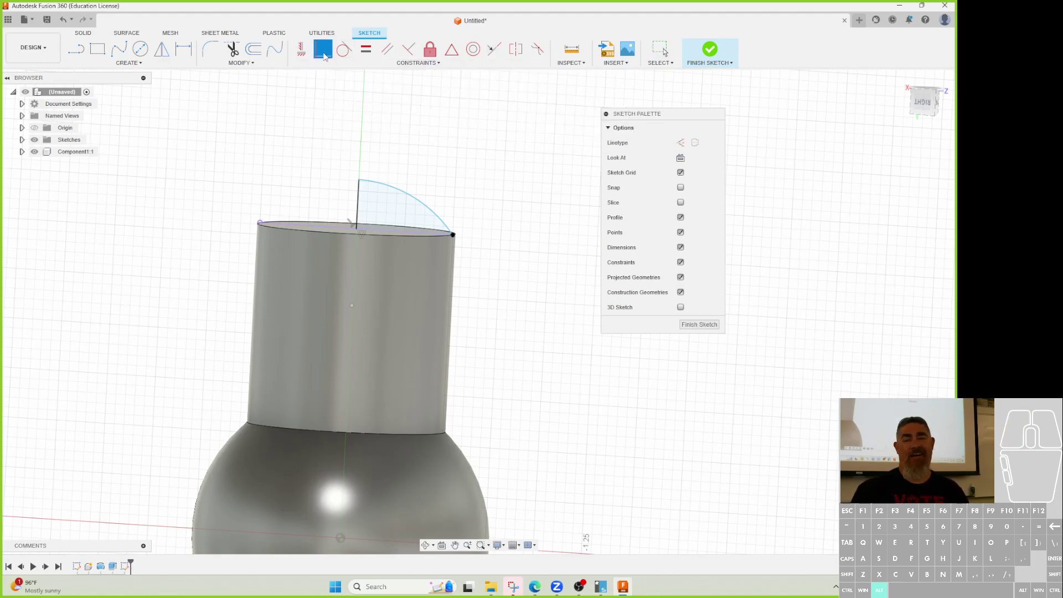
left_click(358, 208)
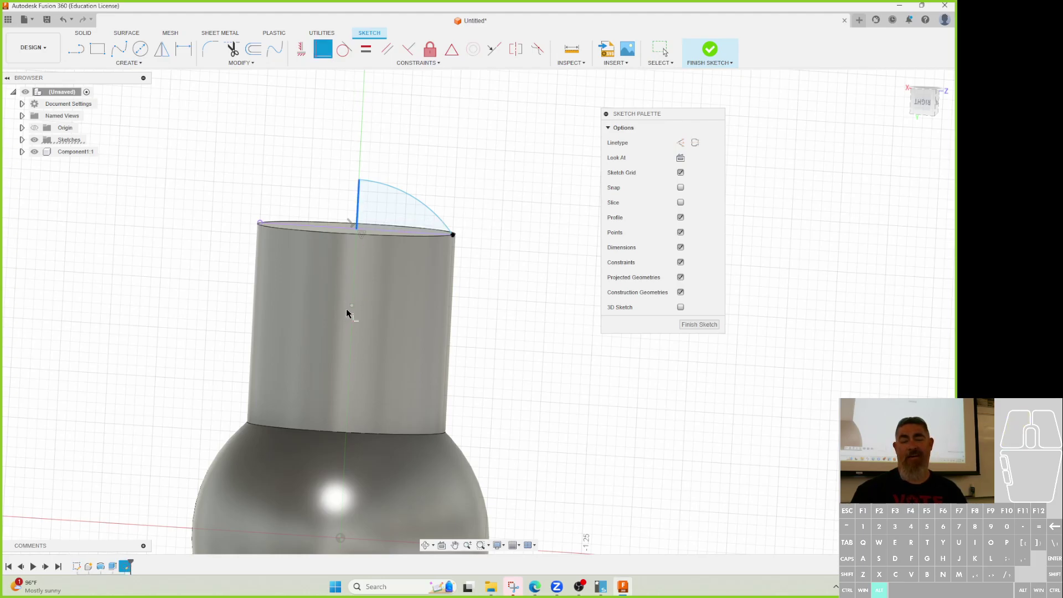
left_click(351, 306)
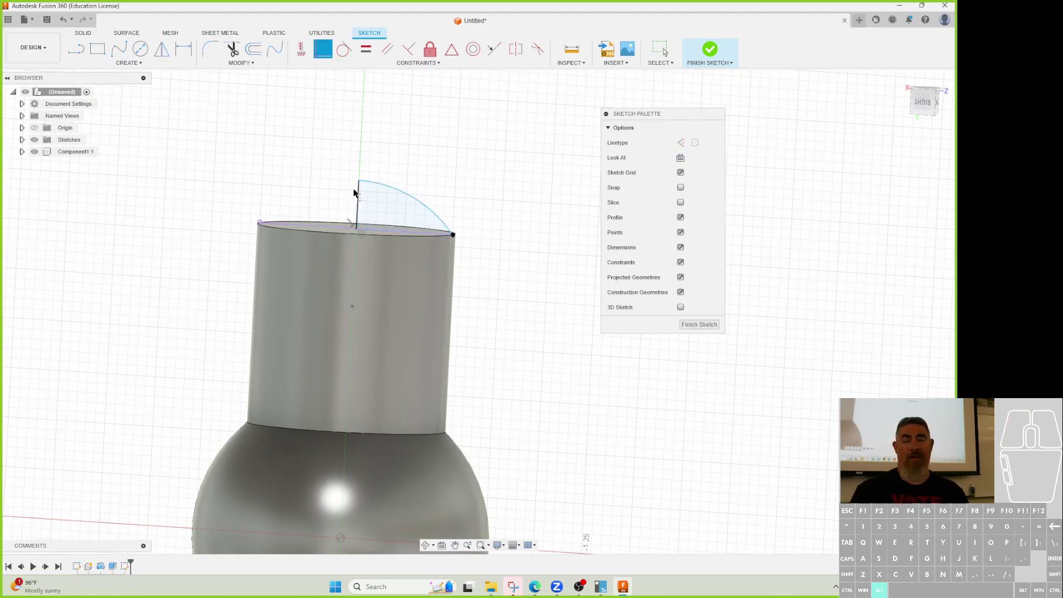
- Flatten the dome profile slightly by moving the arc's upper end closer to the cylinder's end face
key("Escape")
left_click(375, 191)
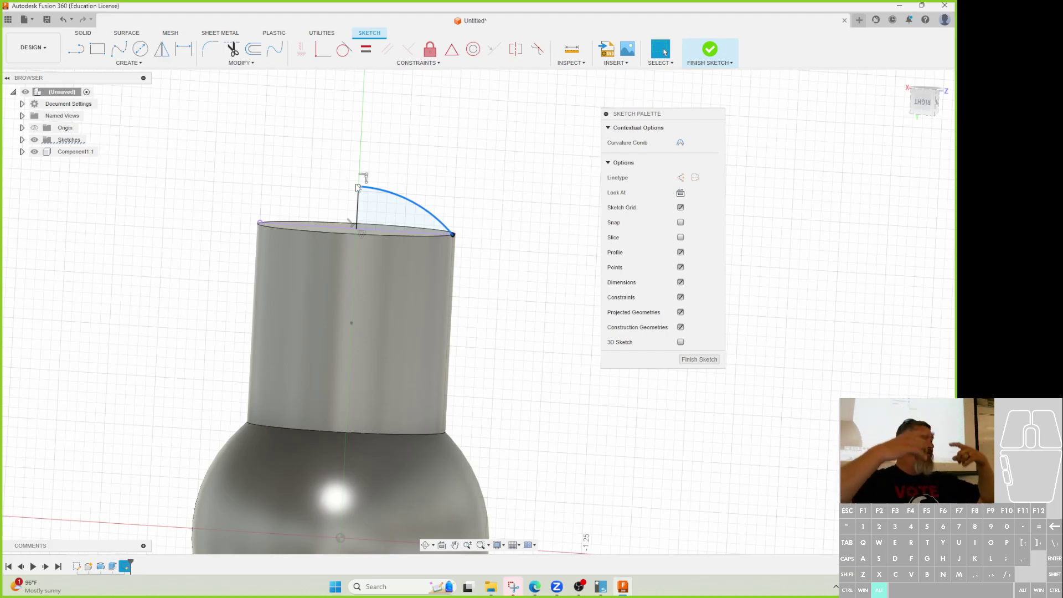
left_click_drag(358, 187, 359, 191)
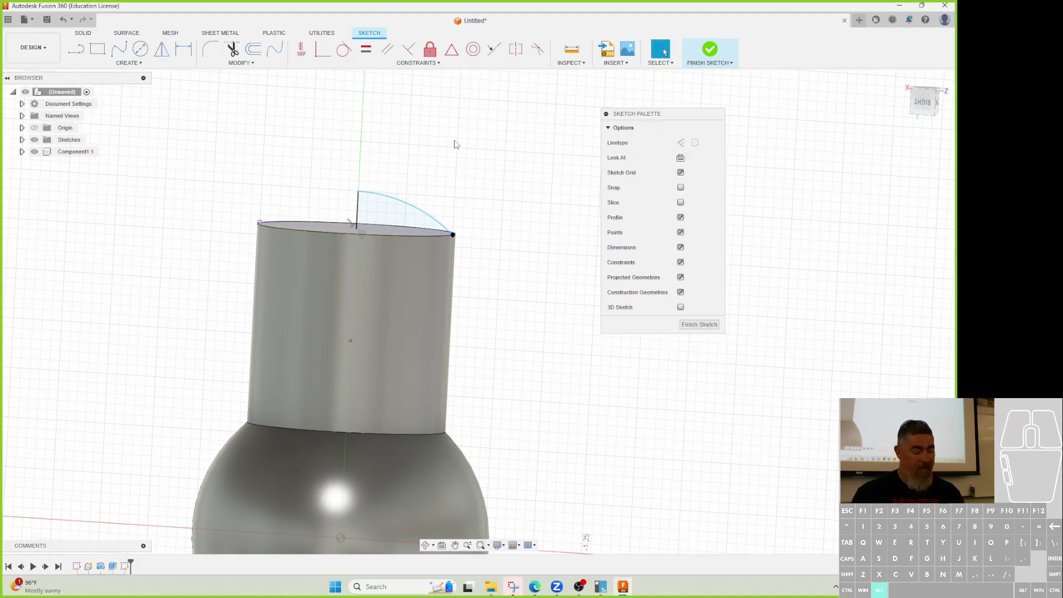
key("d")
left_click(428, 211)
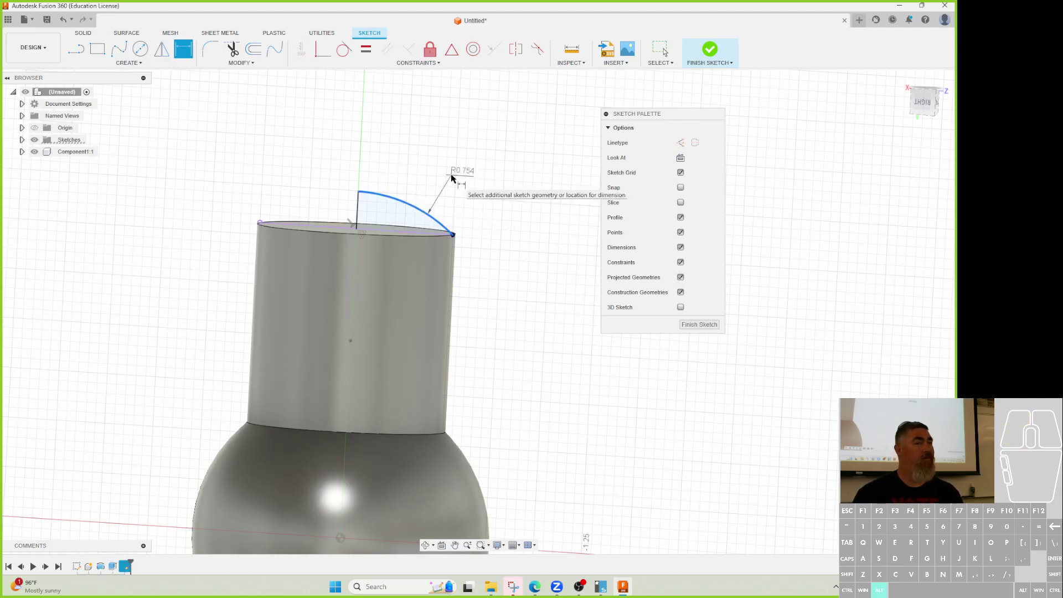
left_click(451, 178)
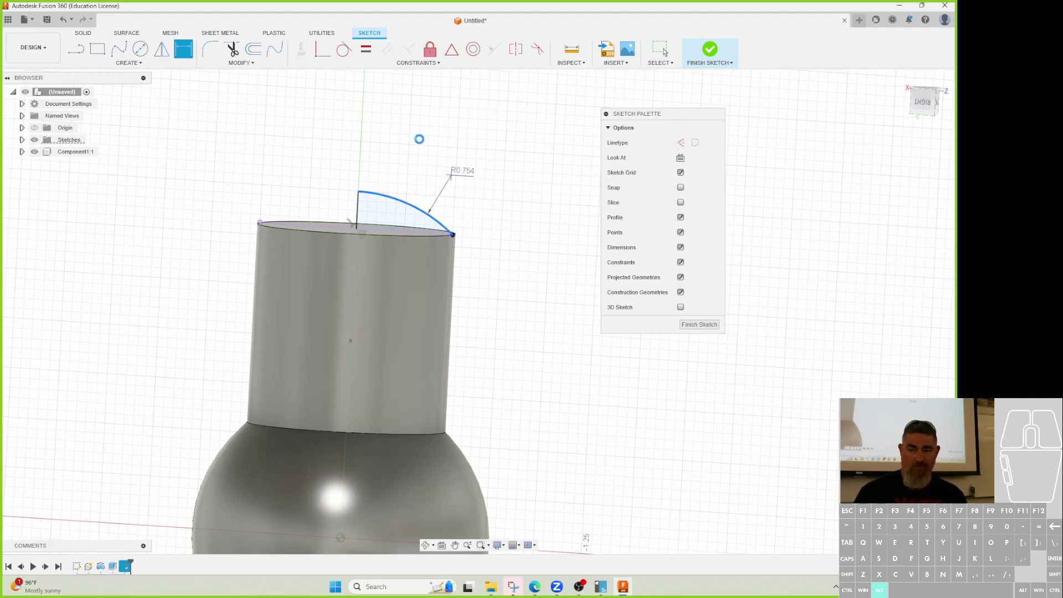
key("Escape")
left_click(403, 171)
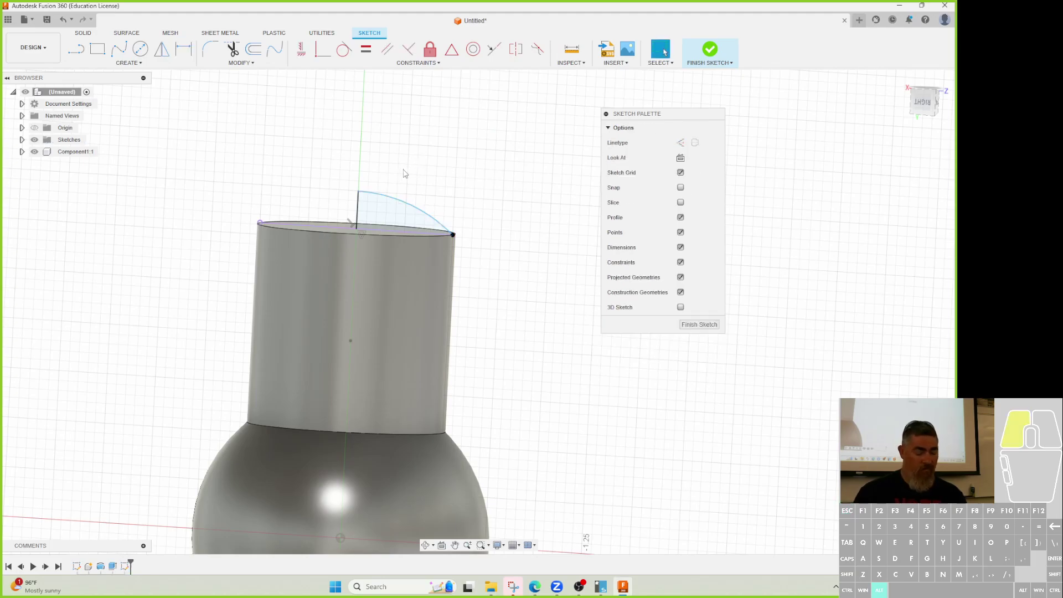
- Dimension the vertical line of the dome profile and set its height to 0.06 in
key("d")
left_click(357, 204)
left_click(252, 205)
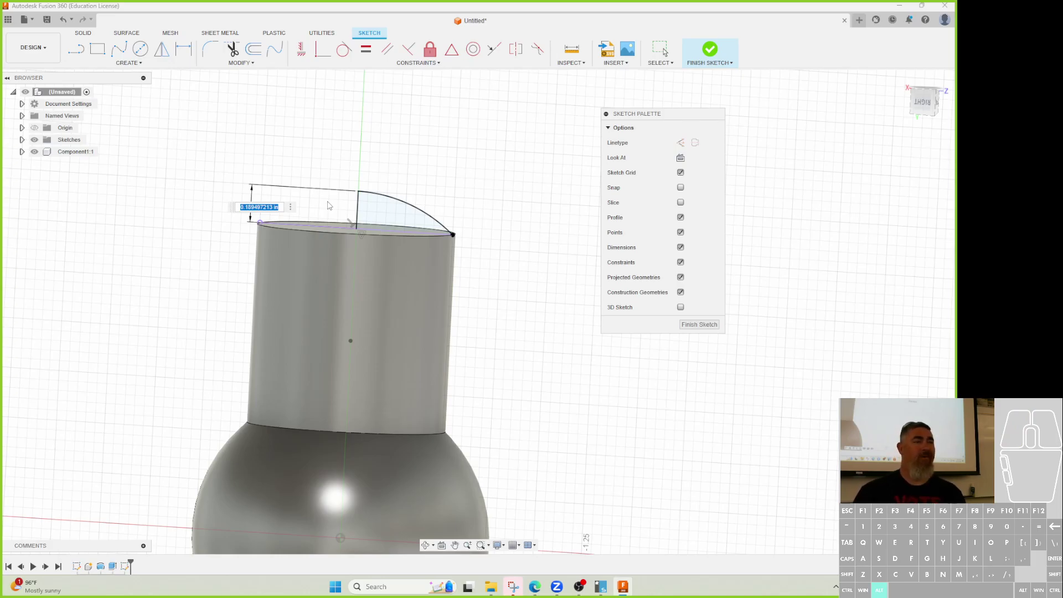
key("BackSpace")
type(".06")
key("Return")
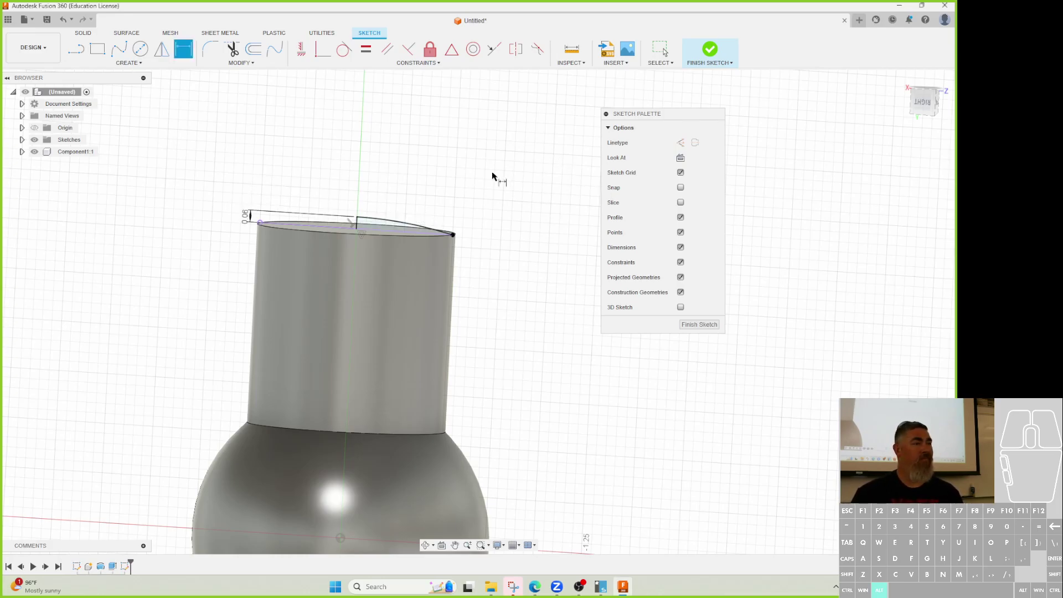
- Delete the 0.06 in height dimension from the dome sketch
key("Escape")
left_click(248, 217)
key("Delete")
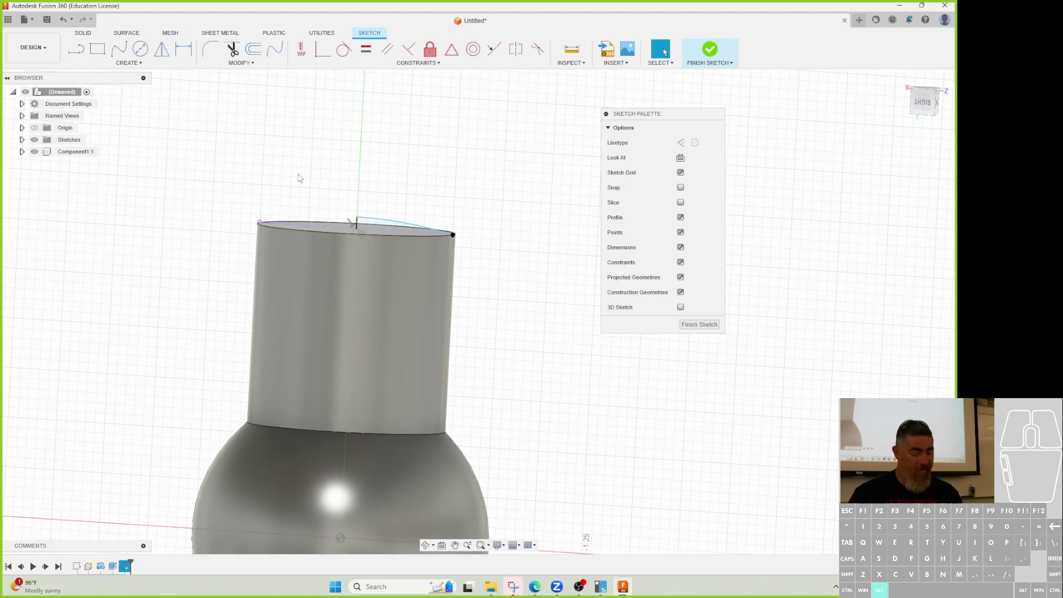
- Dimension the dome arc's radius and set it to 1 in
key("d")
left_click(403, 224)
left_click(434, 189)
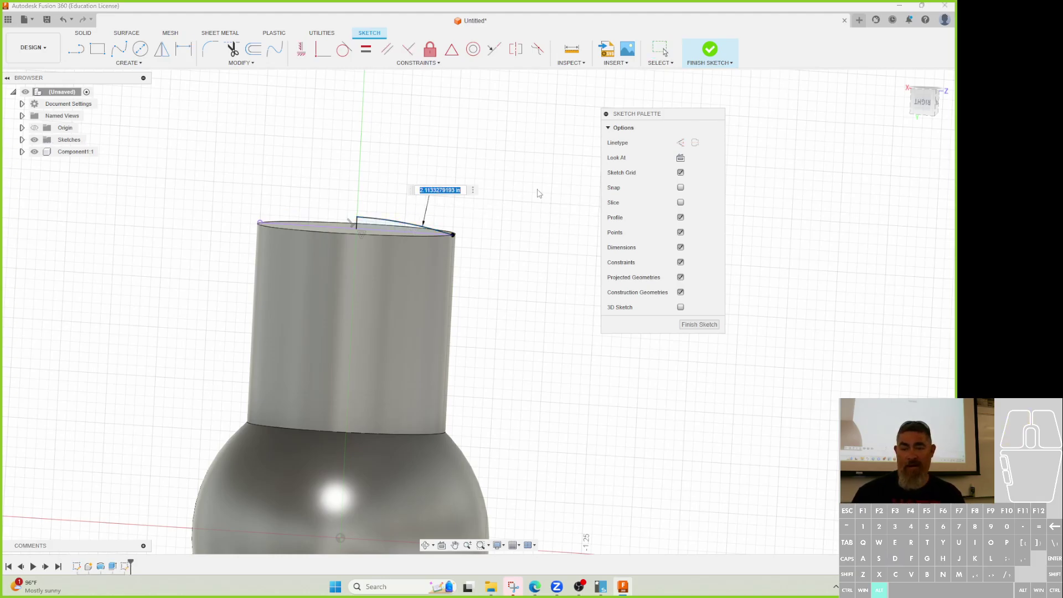
type("1")
key("Return")
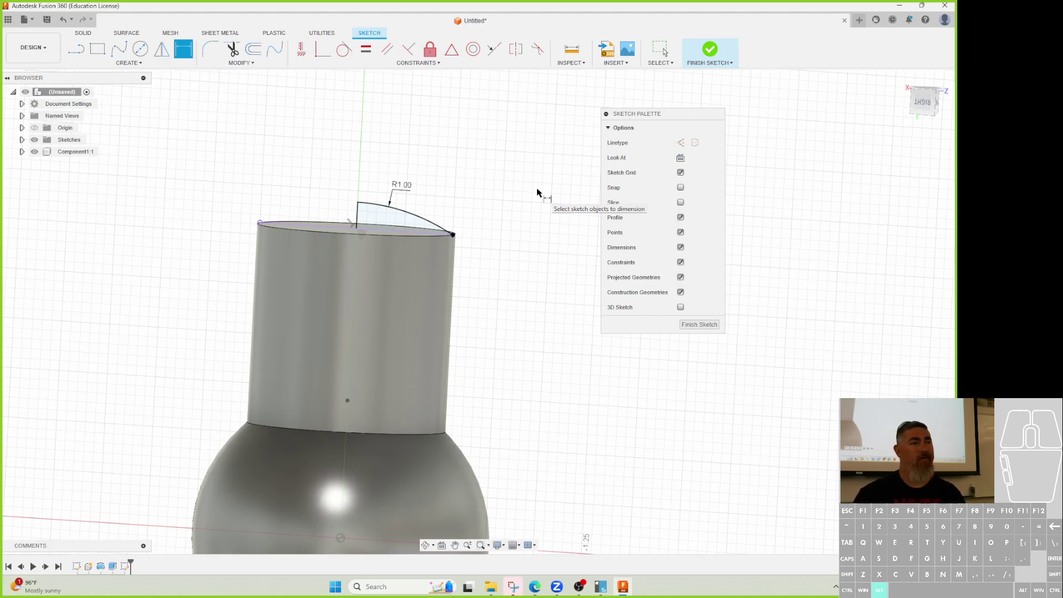
- Finish the sketch and revolve the dome profile around its vertical line to cap the cylinder
left_click(710, 51)
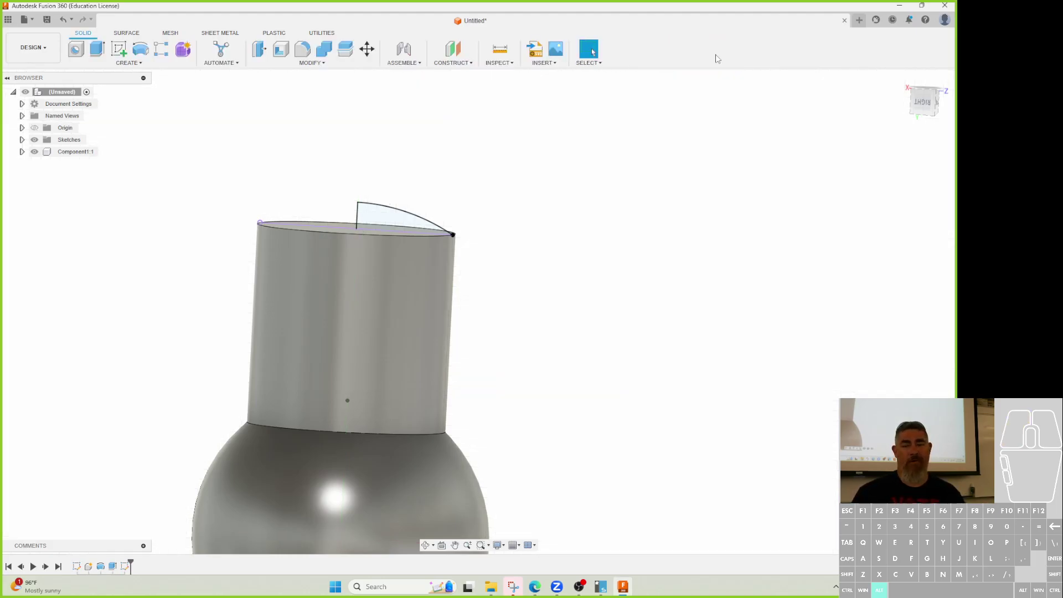
left_click(142, 48)
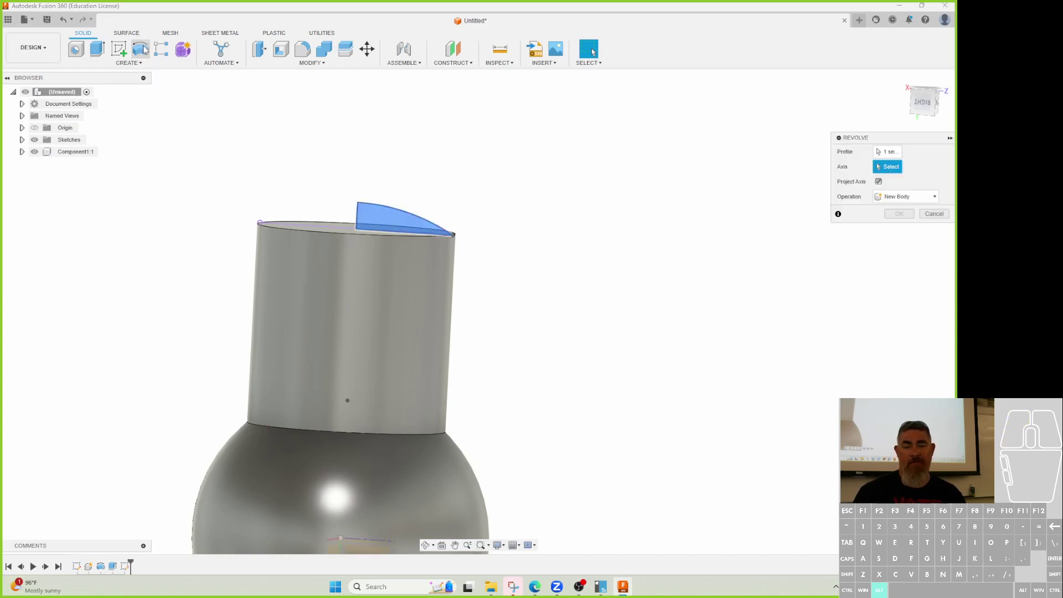
left_click(356, 217)
left_click(900, 258)
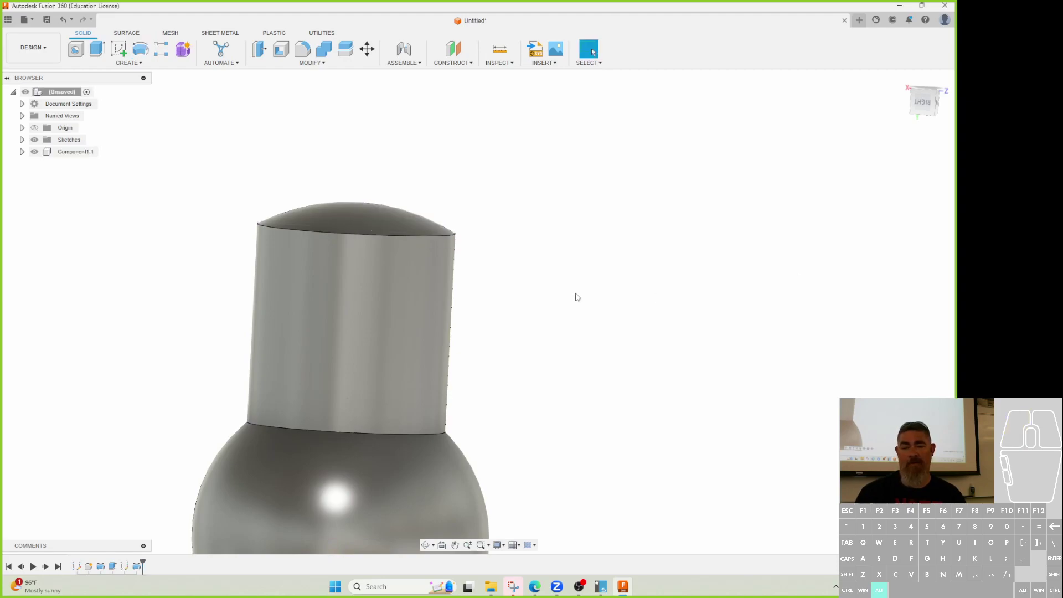
- Inspect the domed end, undo the revolve, and reopen the dome sketch for editing
mouse_move(564, 272)
middle_mouse_down("shift")
mouse_move(526, 299)
mouse_move(570, 249)
mouse_move(561, 282)
middle_mouse_up("shift")
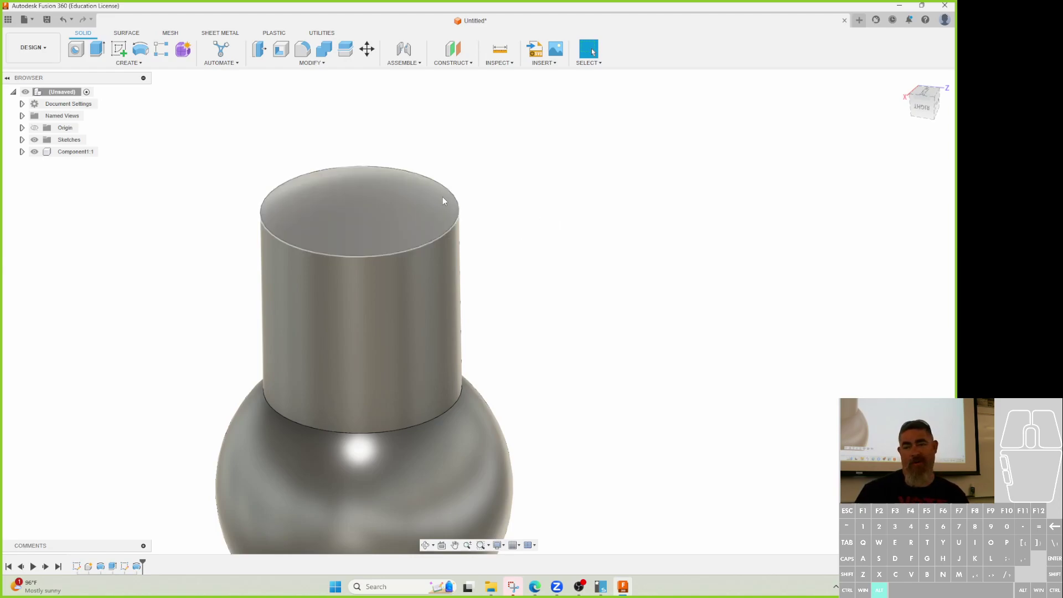
key("ctrl+z")
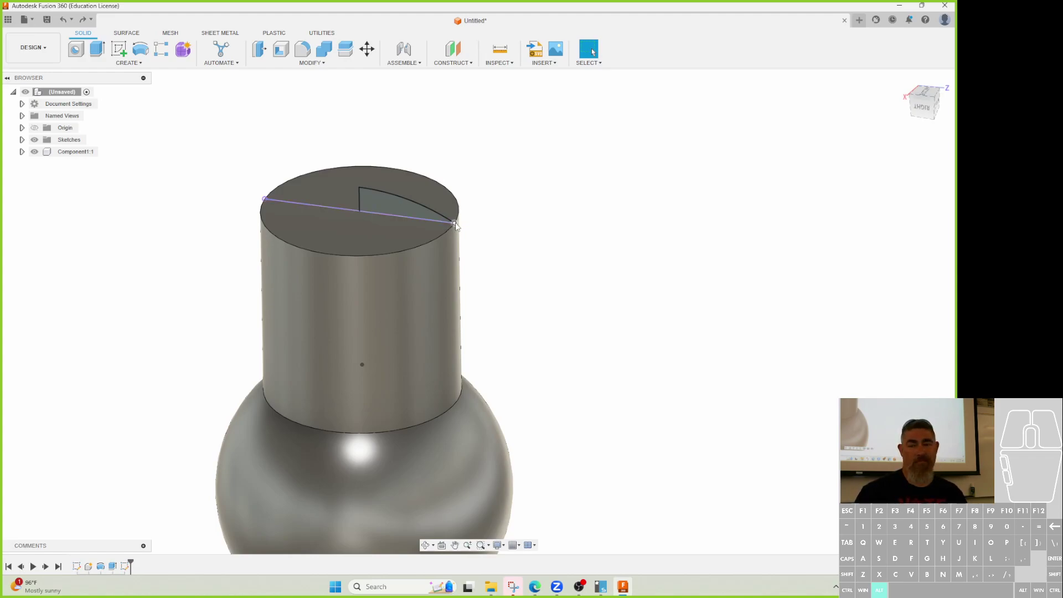
double_click(113, 569)
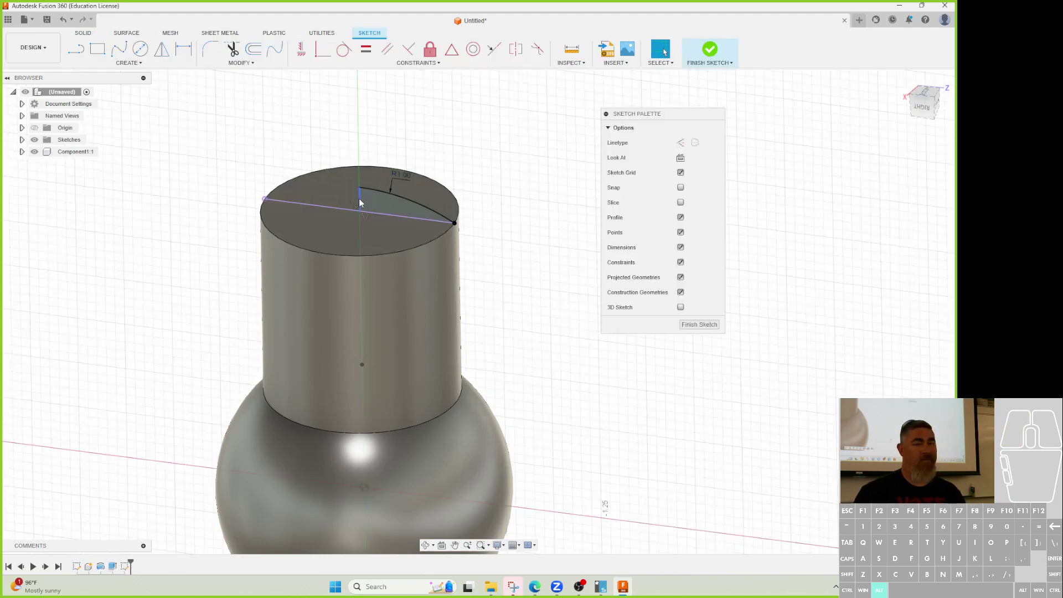
- Reduce the dome arc's radius to 0.75 in, followed by 0.5 in
double_click(402, 175)
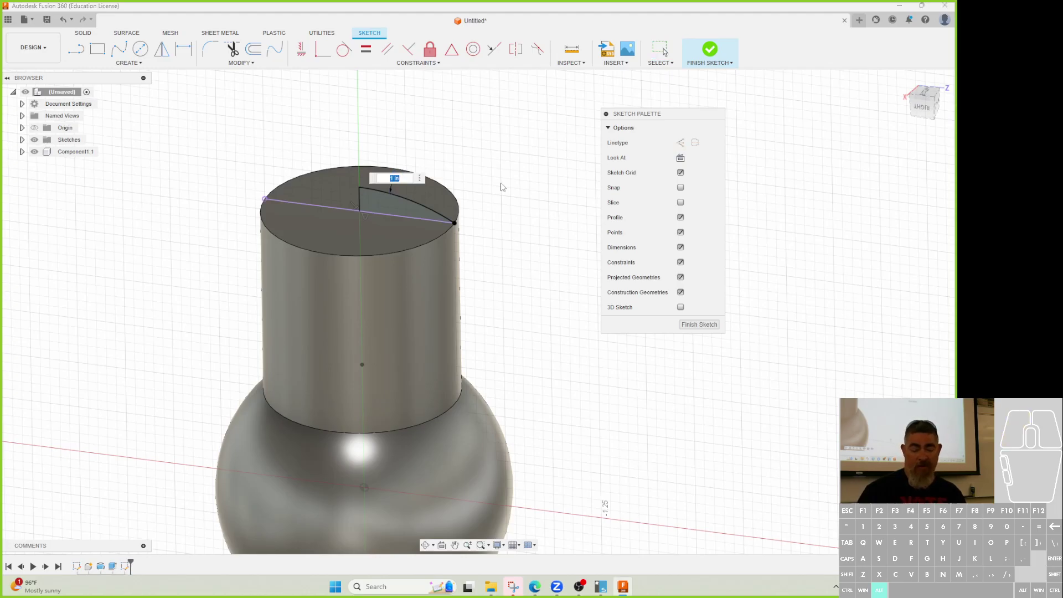
key("Return")
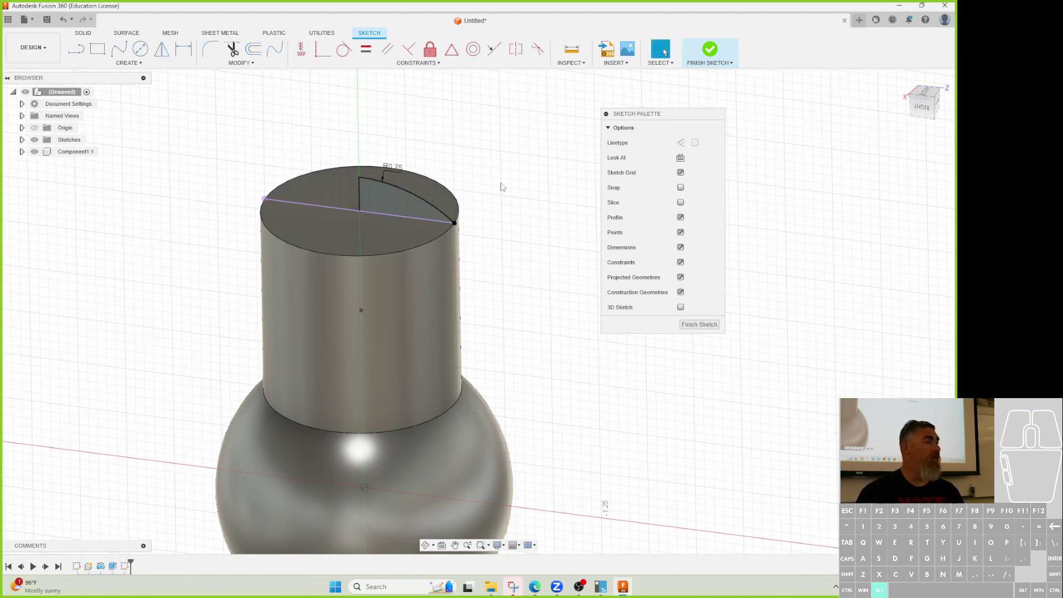
double_click(395, 170)
type(".5")
key("Return")
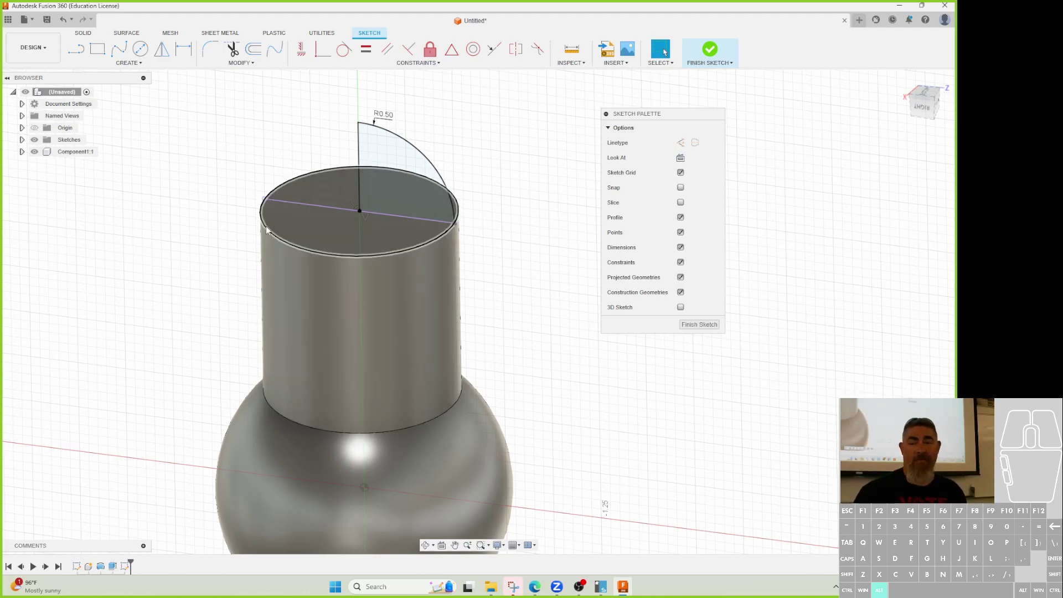
- Undo the 0.5 in radius change and try to set the dome arc's radius to 0.375 in
double_click(383, 115)
key("BackSpace")
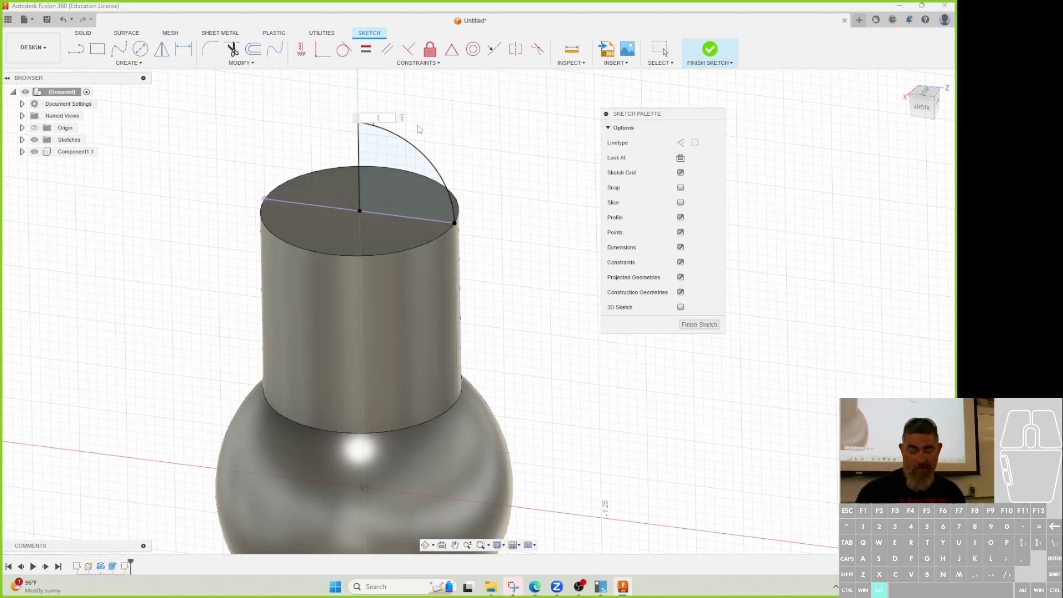
key("BackSpace")
key("BackSpace")
key("Return")
key("ctrl+z")
double_click(391, 168)
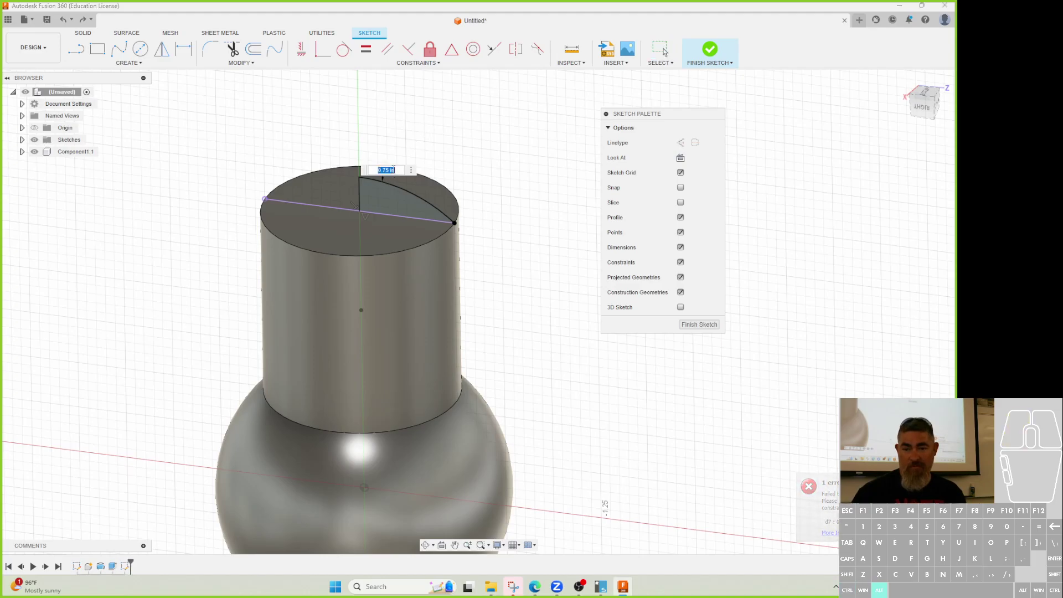
type("375")
key("Return")
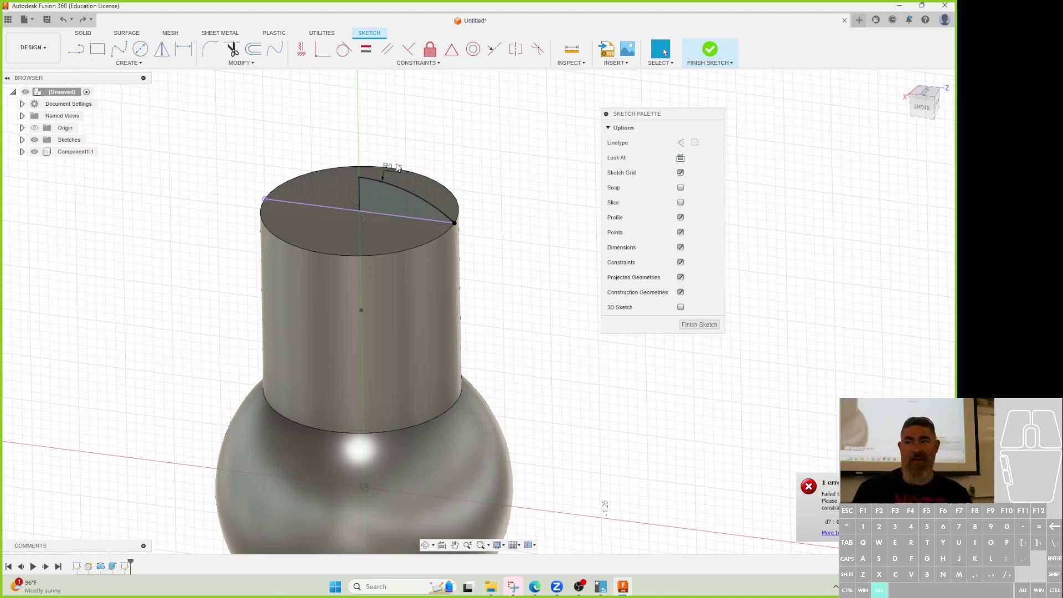
- Detach the arc's lower end from the projected line's endpoint and constrain it coincident with the projected line instead
left_click(448, 217)
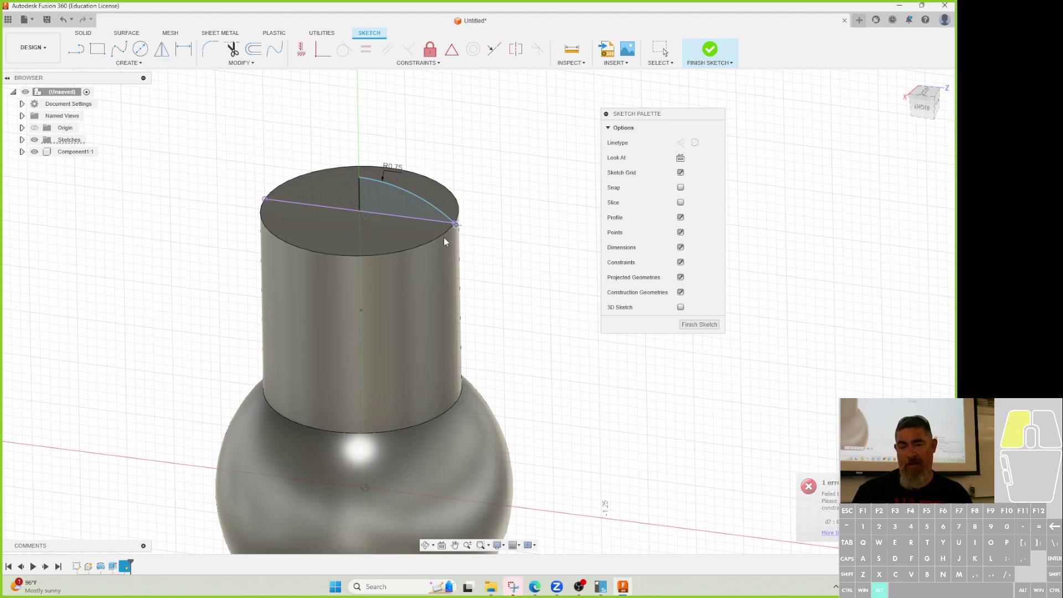
left_click(323, 49)
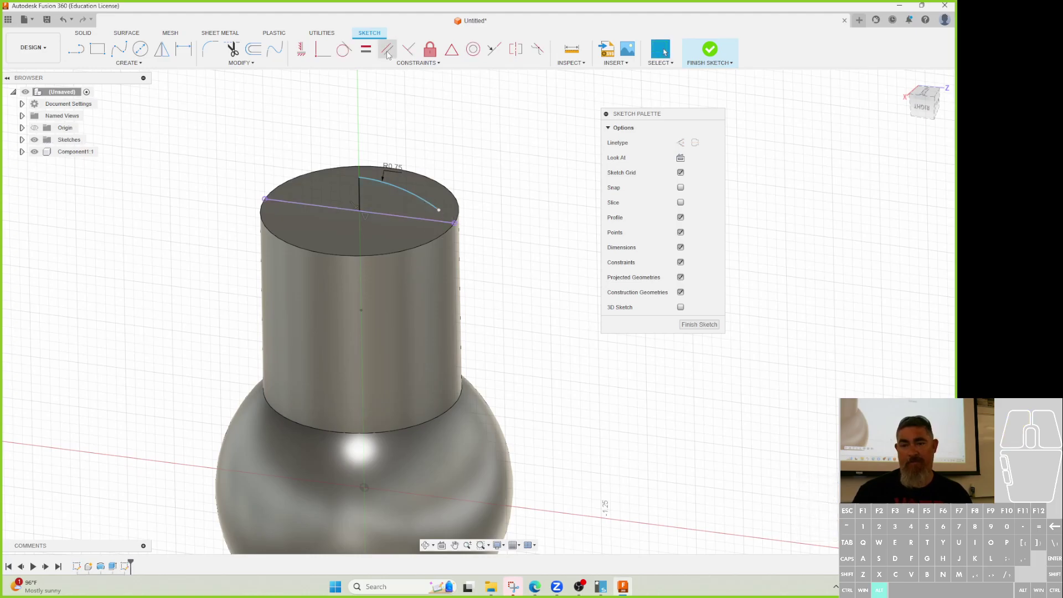
left_click(439, 210)
left_click(430, 220)
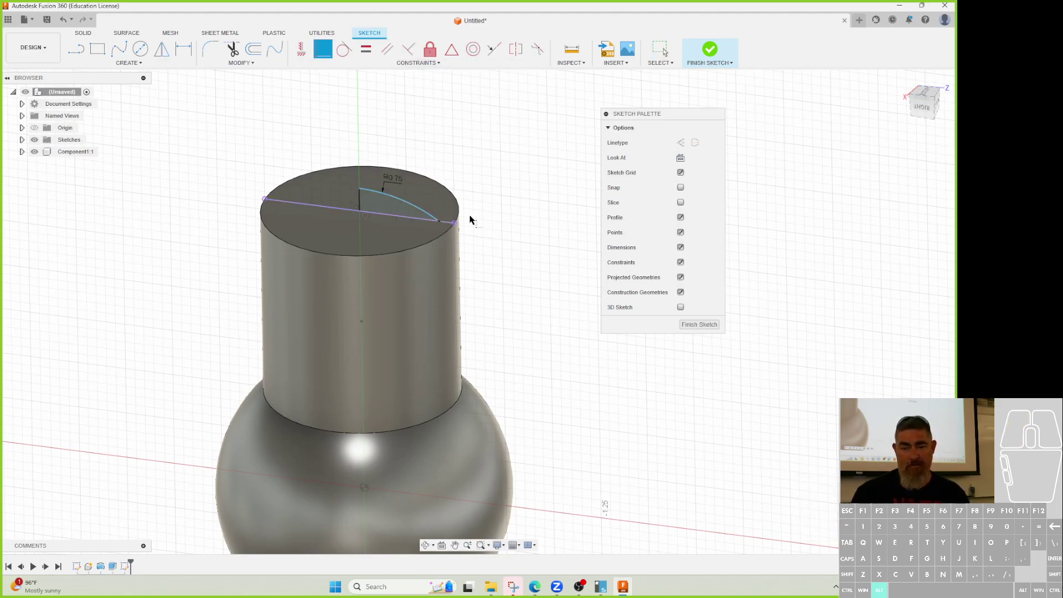
- Convert the dome profile's vertical line to a centerline
key("Escape")
left_click(359, 197)
left_click(696, 142)
key("l")
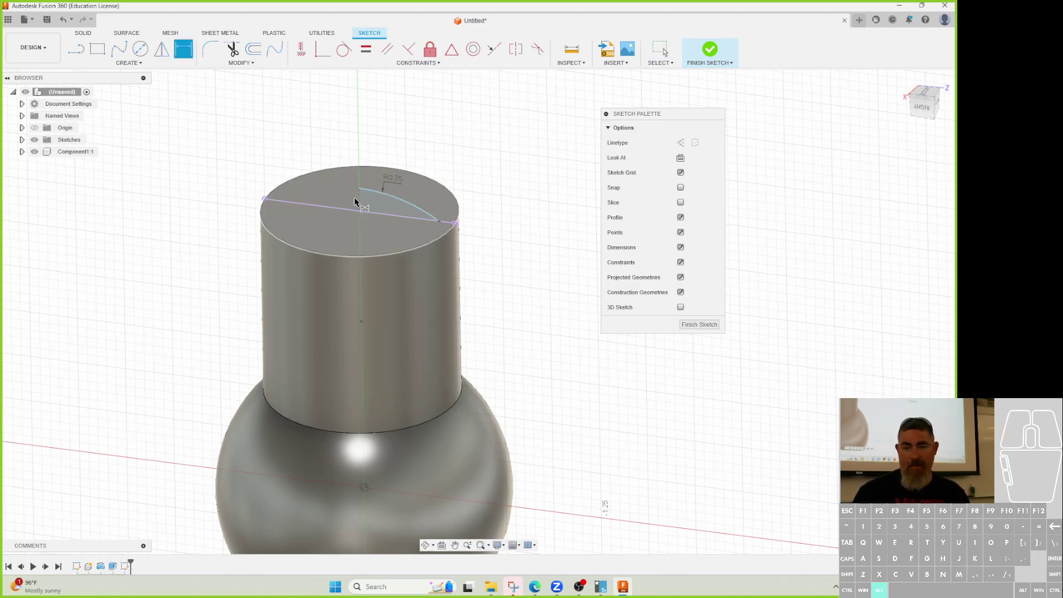
left_click(359, 200)
key("Escape")
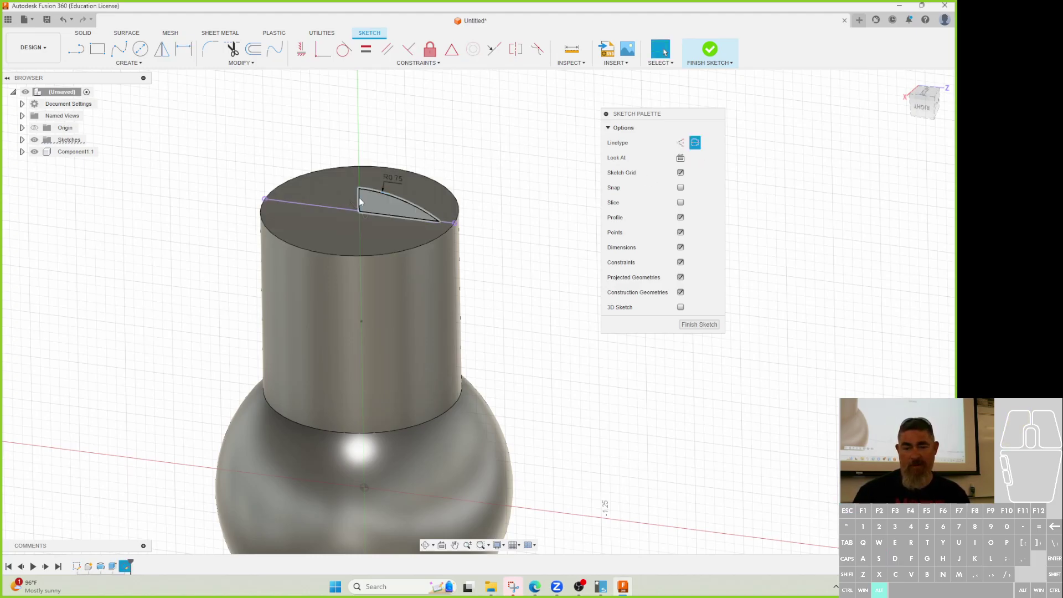
- Dimension the dome's height along the centerline and set it to 0.12 in
key("d")
left_click(357, 198)
left_click(180, 159)
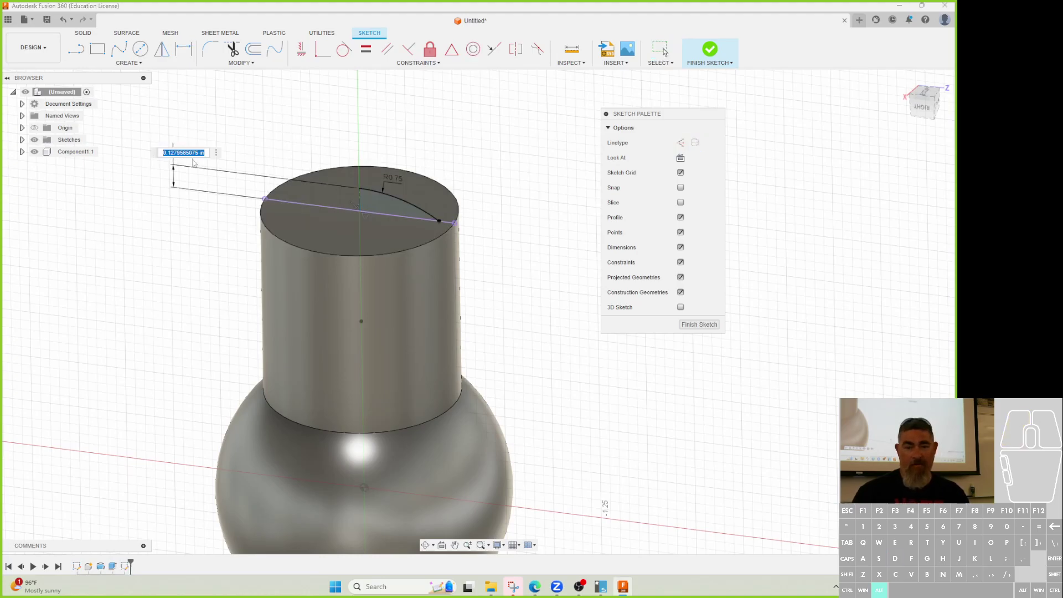
key("BackSpace")
type(".12")
key("Return")
- Set the dome arc's radius to 0.375 in
key("Escape")
double_click(397, 181)
key("BackSpace")
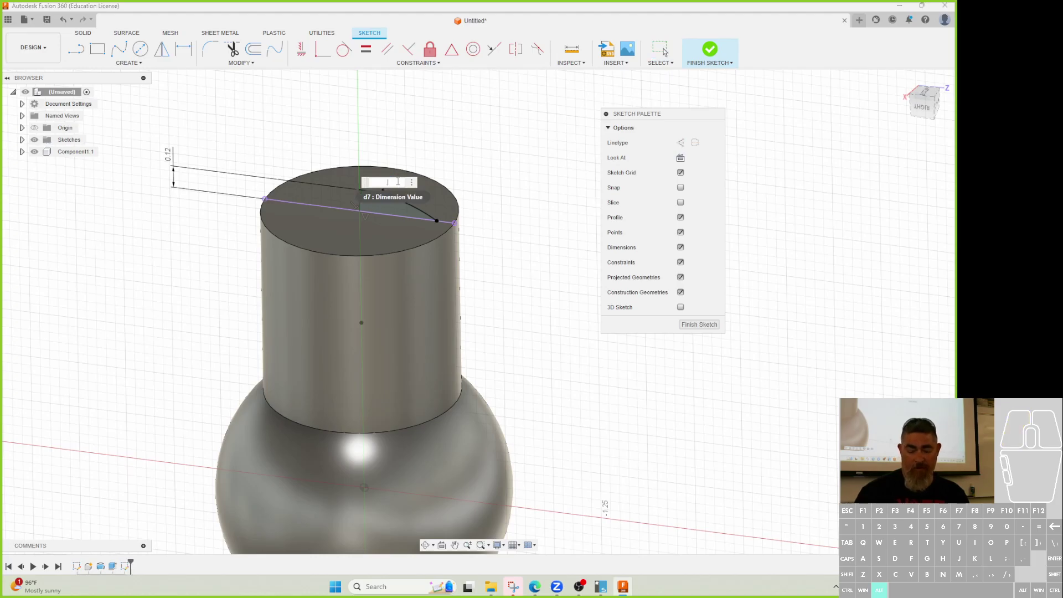
key("Return")
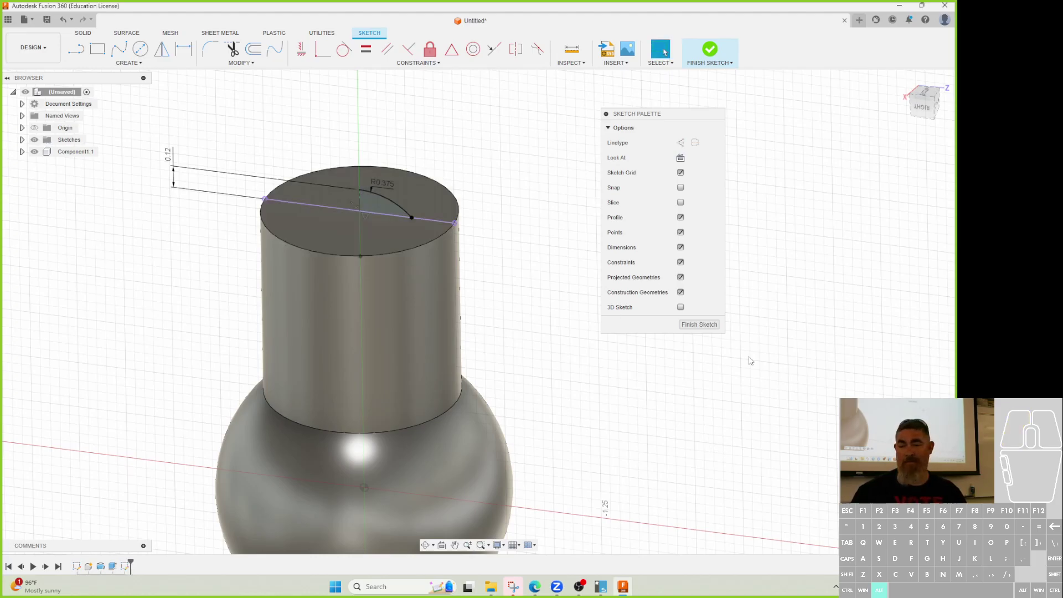
- Finish the sketch and revolve the dome profile around the centerline, joining it to the cylinder
left_click(699, 324)
left_click(141, 49)
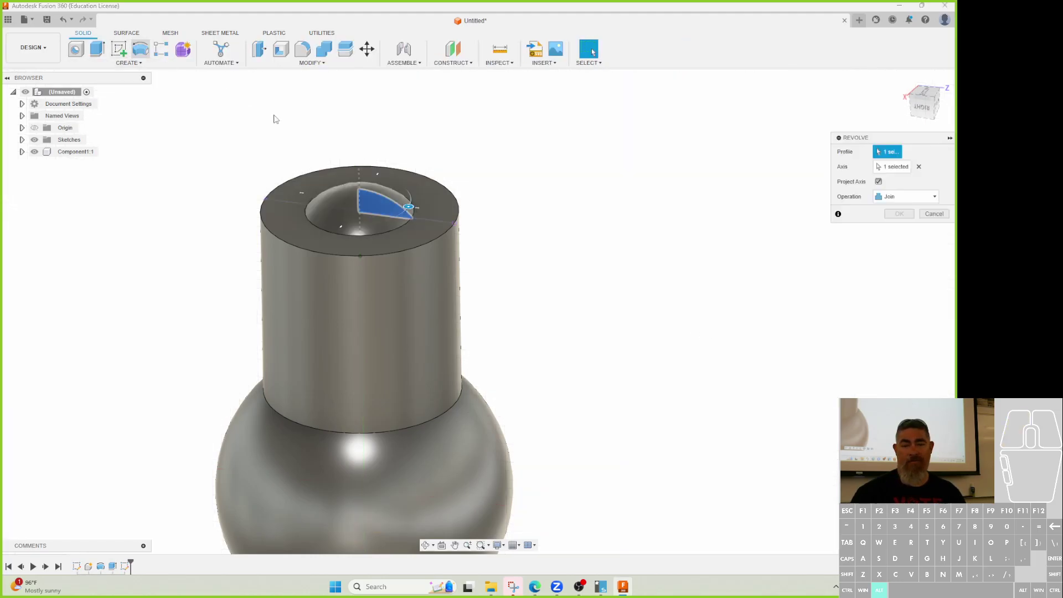
left_click(895, 260)
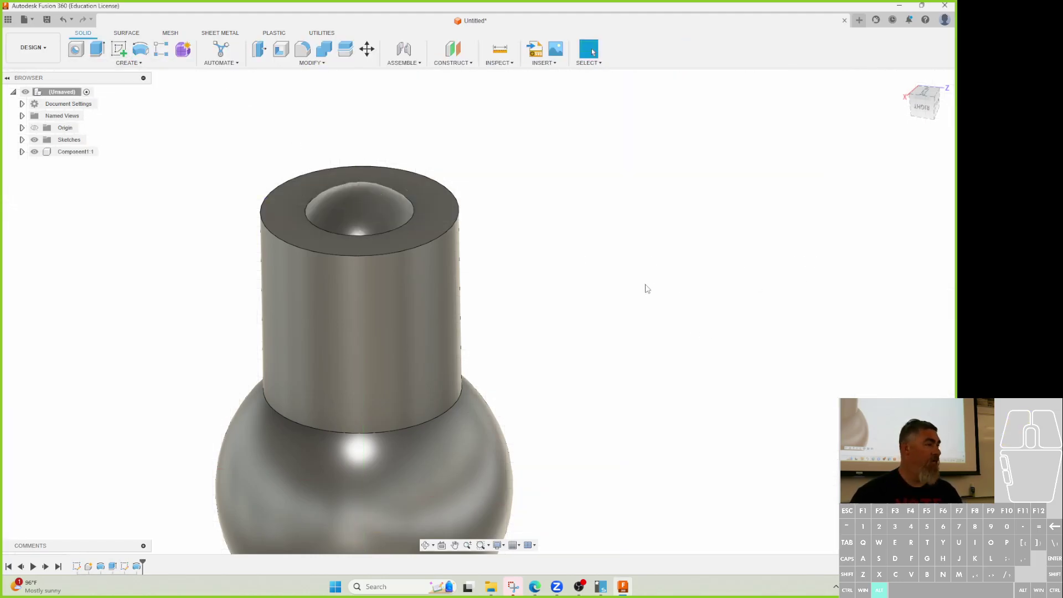
- Inspect the small dome from several angles and start a new sketch on the vertical origin plane through the model's axis
middle_click_drag(658, 299, 655, 280, "shift")
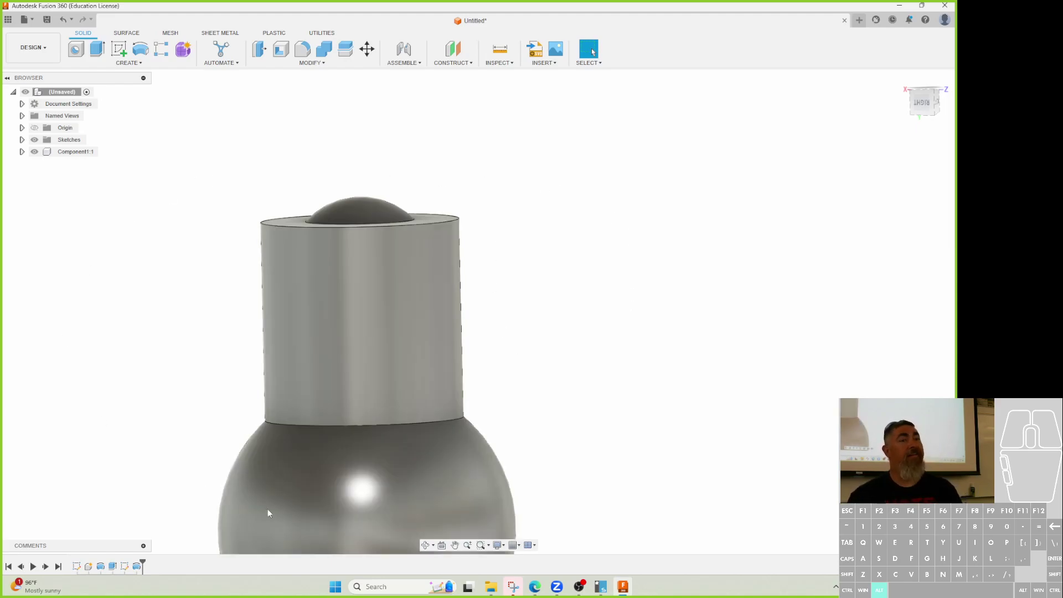
middle_click_drag(329, 331, 336, 351, "shift")
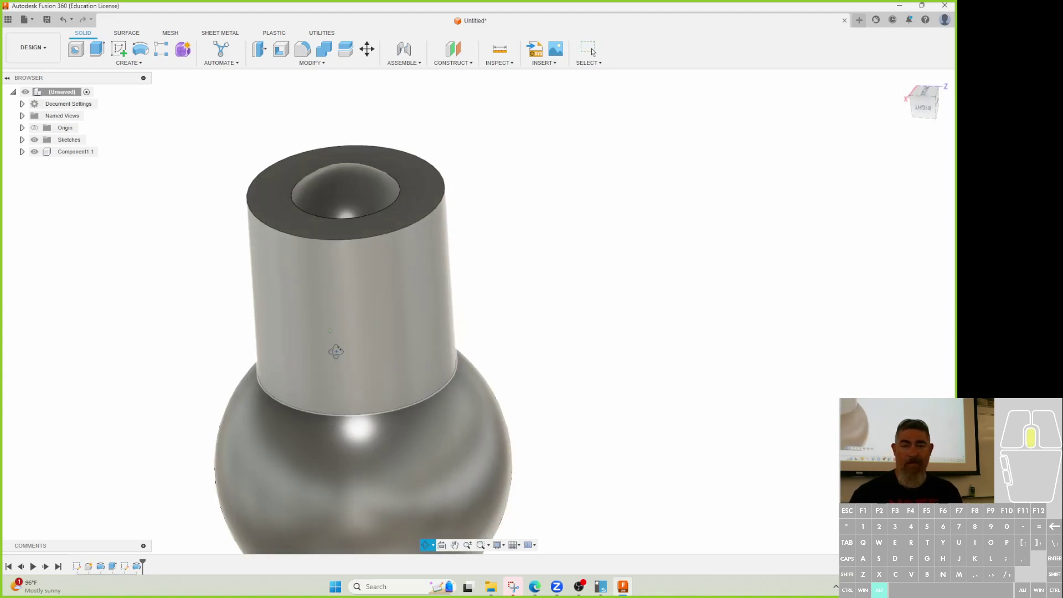
left_click(119, 48)
left_click(555, 157)
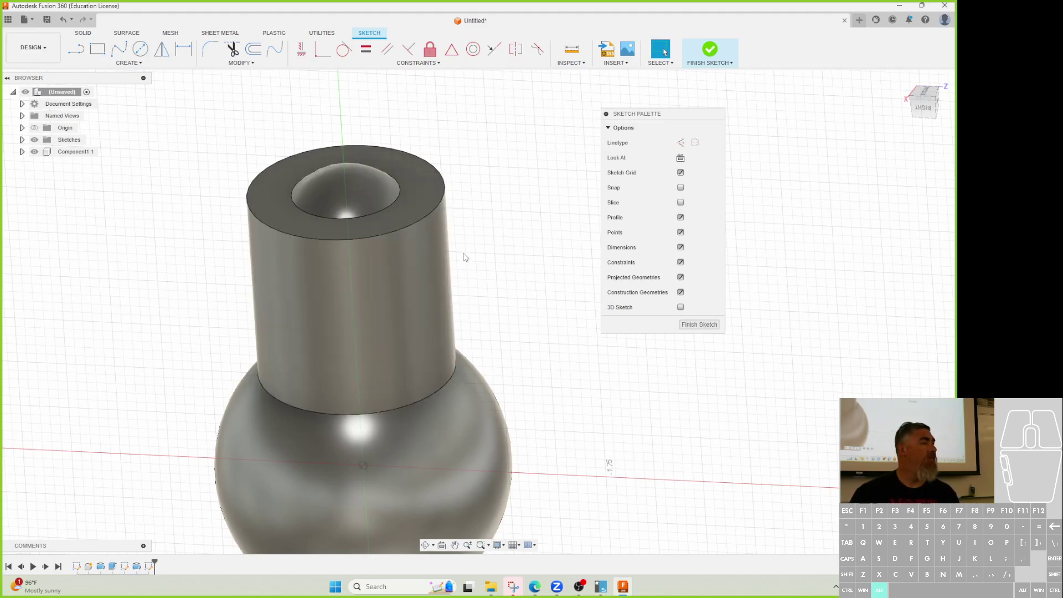
- Intersect the cylinder's side face with the sketch plane and keep only one projected edge line, deleting the opposite one
left_click(129, 63)
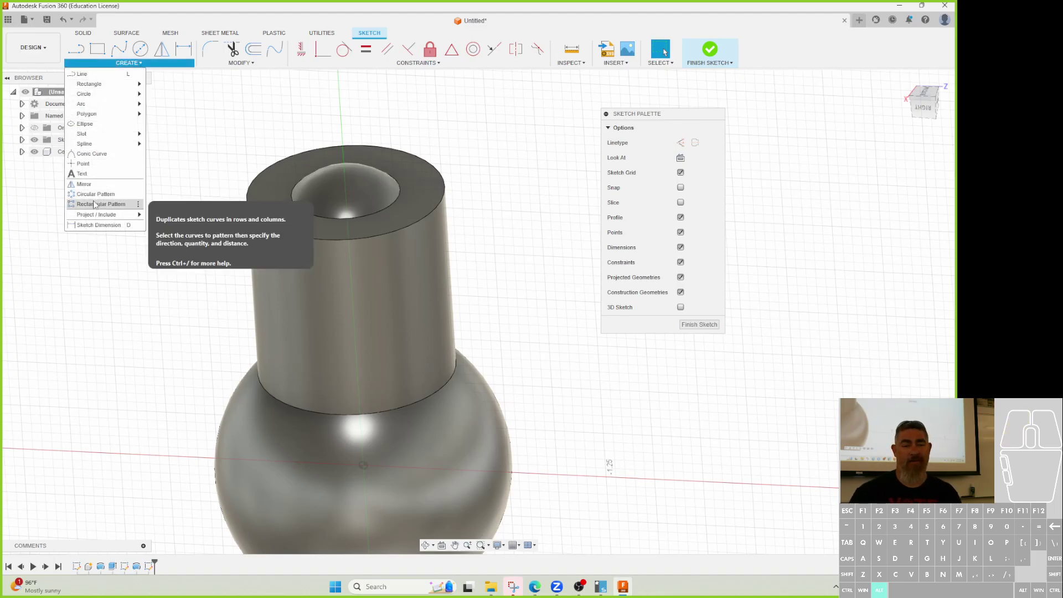
mouse_move(100, 215)
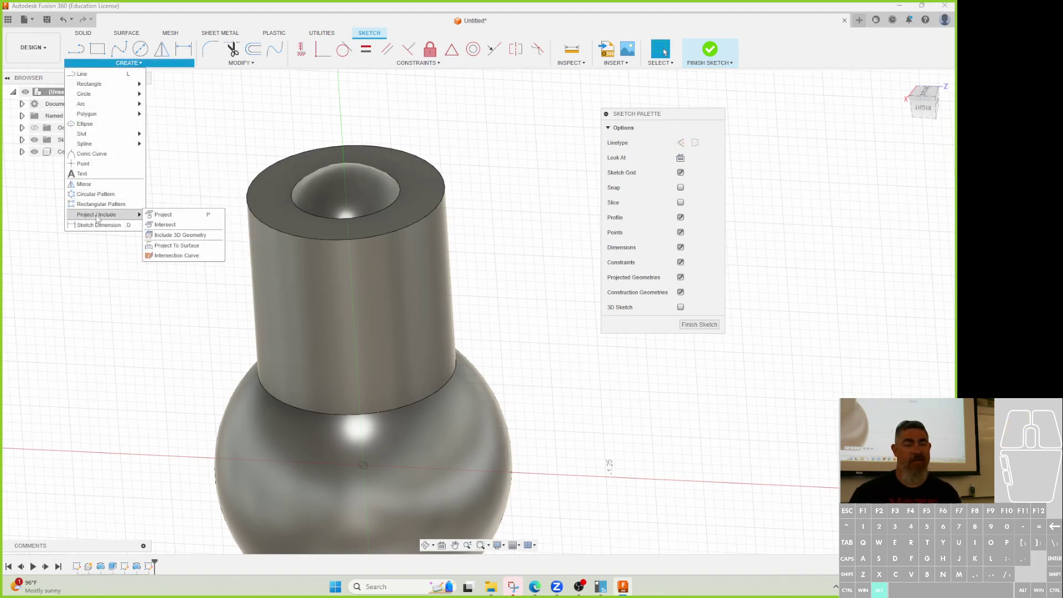
left_click(164, 225)
left_click(387, 285)
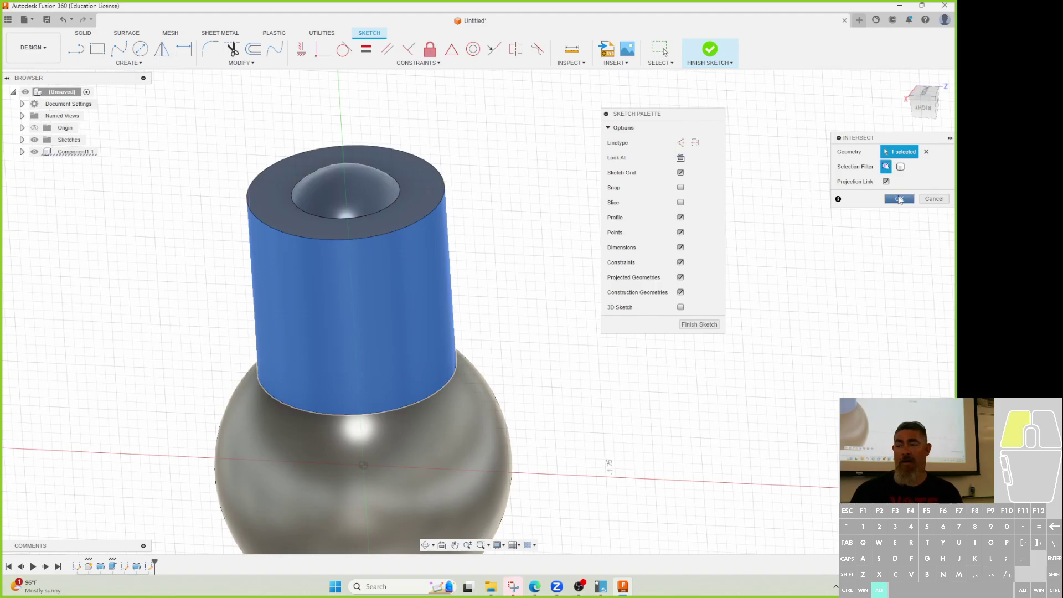
left_click(899, 199)
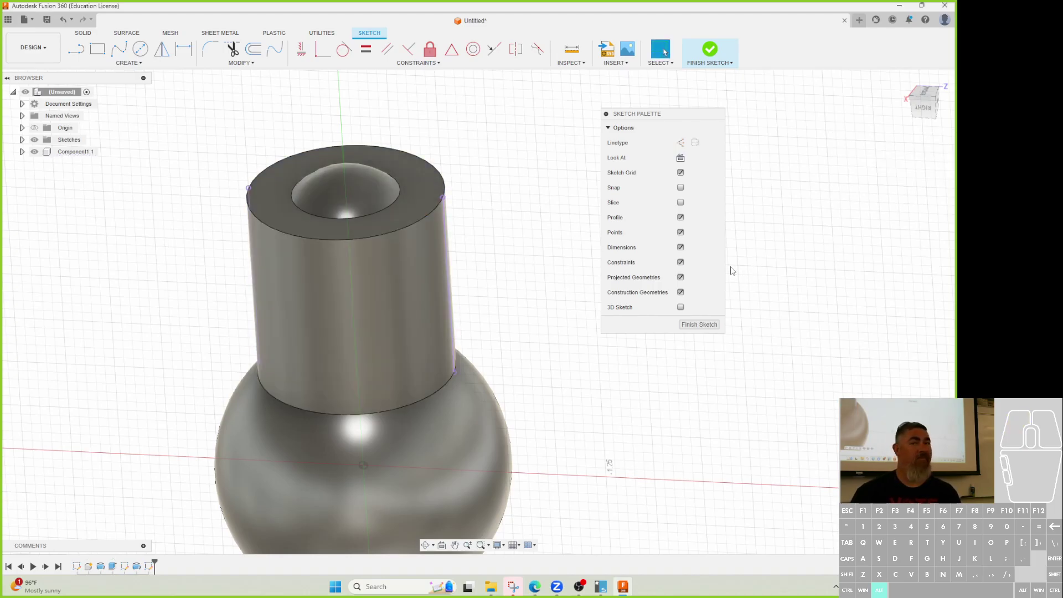
left_click(253, 270)
key("Delete")
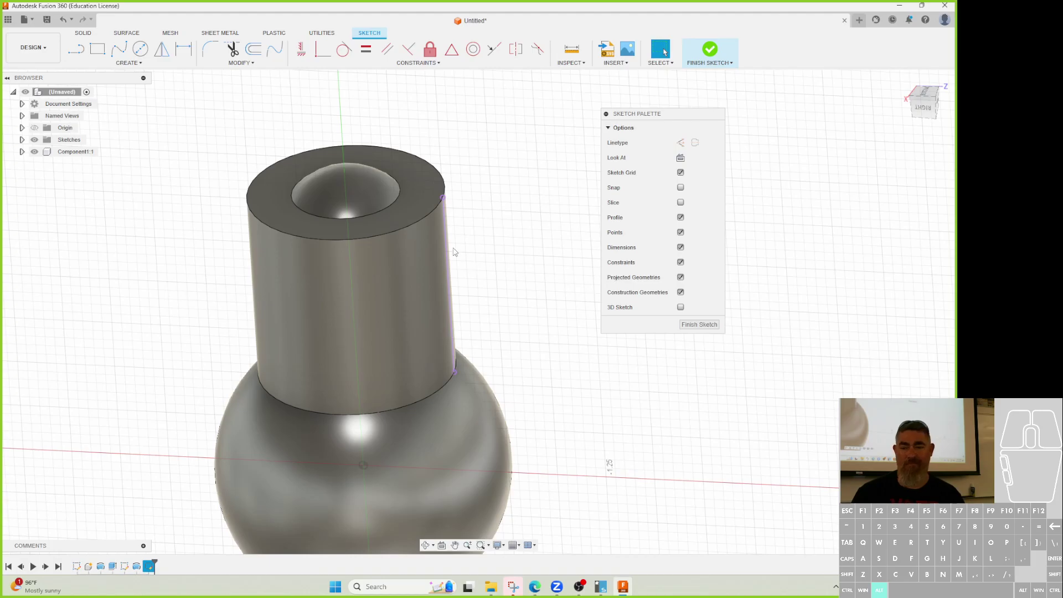
- Sketch a small circle overlapping the projected cylinder edge near its upper end, with its center just outside the edge
key("c")
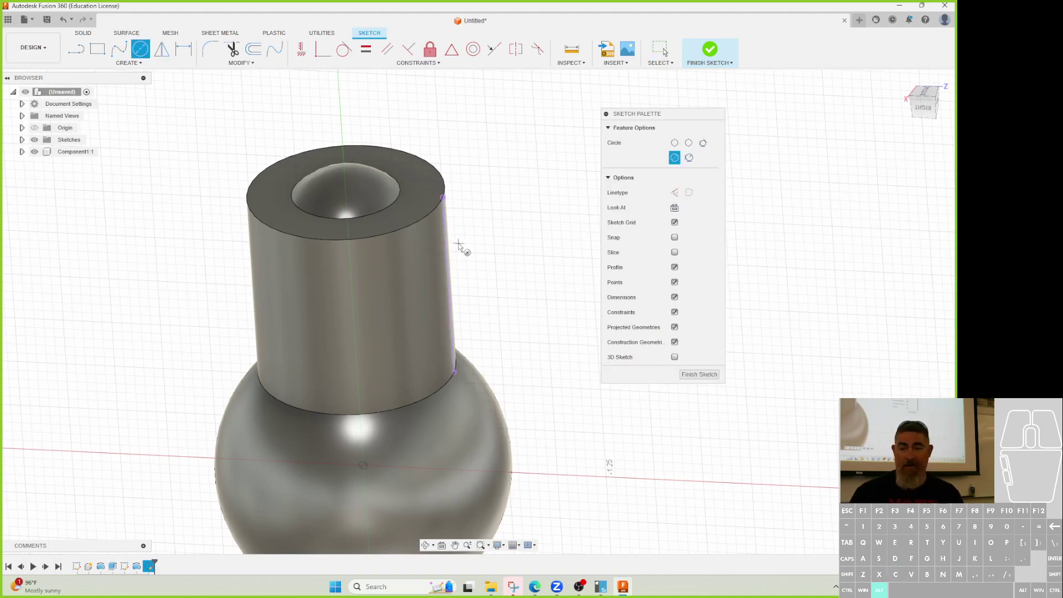
left_click(455, 242)
left_click(465, 260)
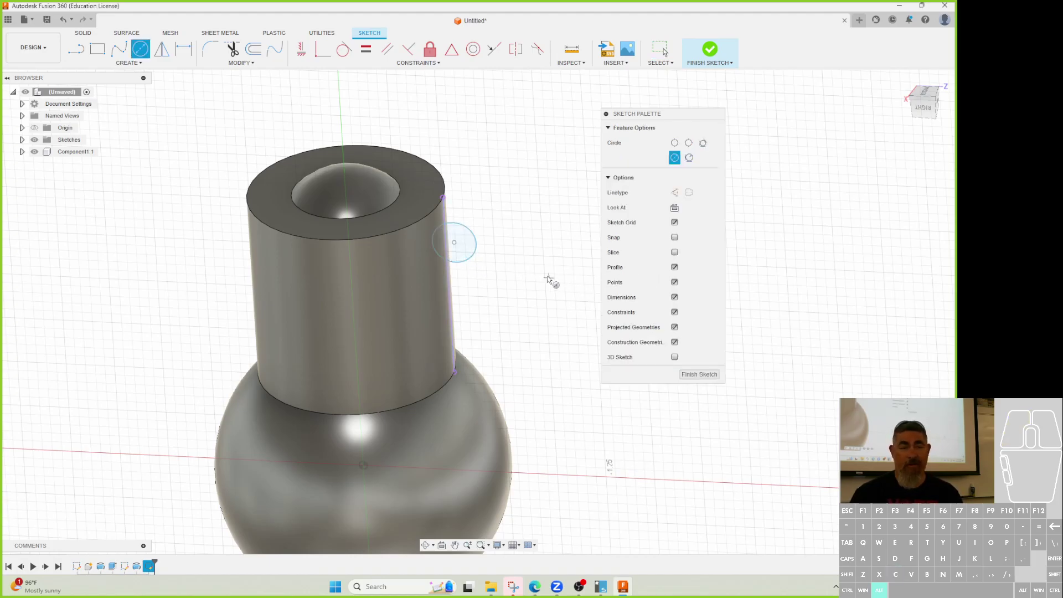
middle_click_drag(520, 295, 530, 285, "shift")
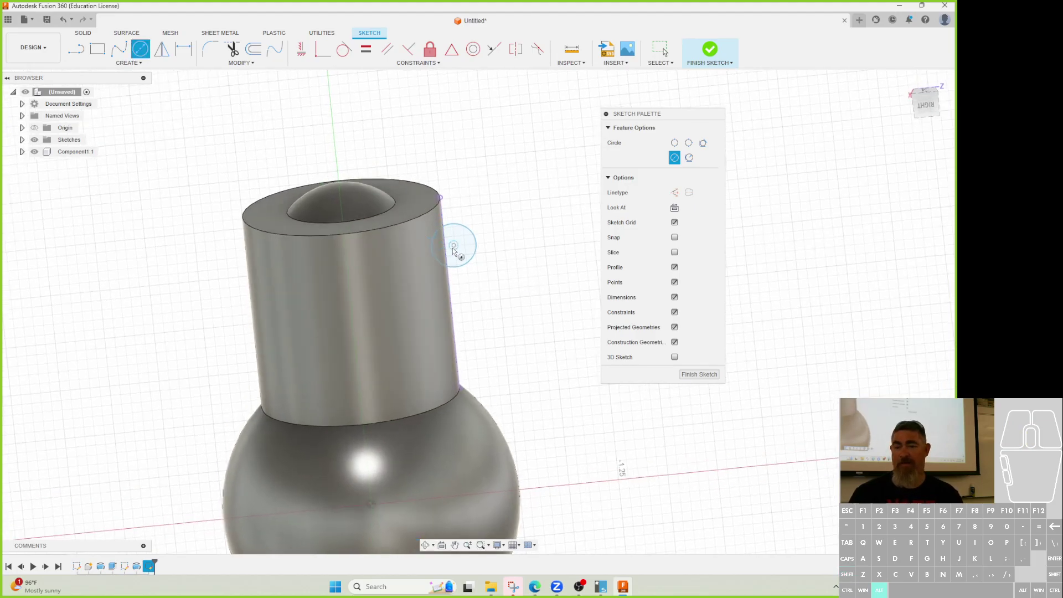
key("Escape")
left_click(444, 245)
left_click_drag(445, 247, 454, 247)
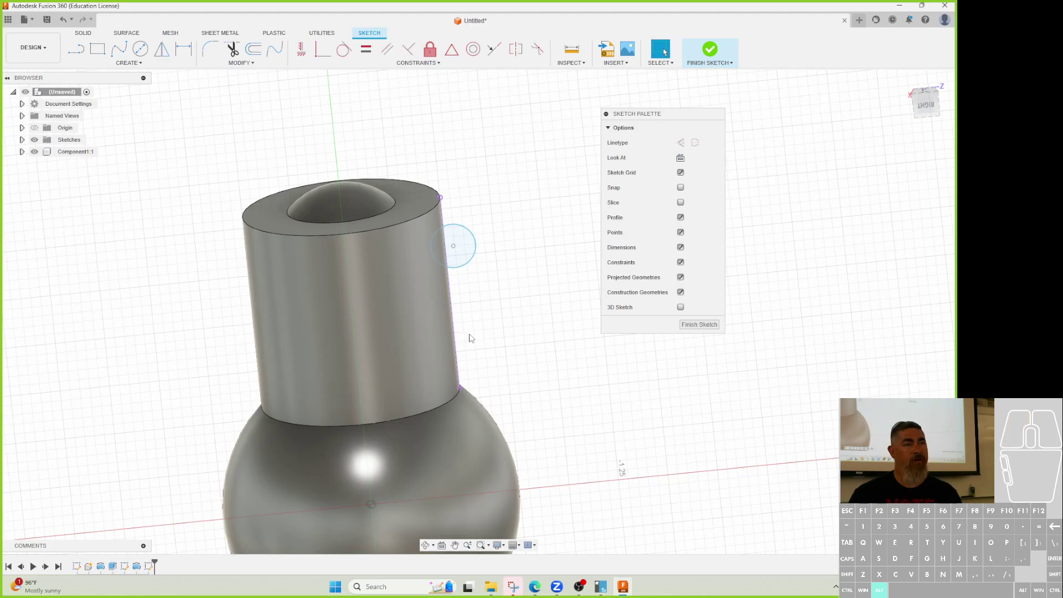
- Draw a two-line V notch into the cylinder from the projected edge below the circle, and constrain both lines equal
middle_click_drag(483, 312, 465, 306, "shift")
key("l")
left_click(440, 298)
left_click(437, 345)
key("Escape")
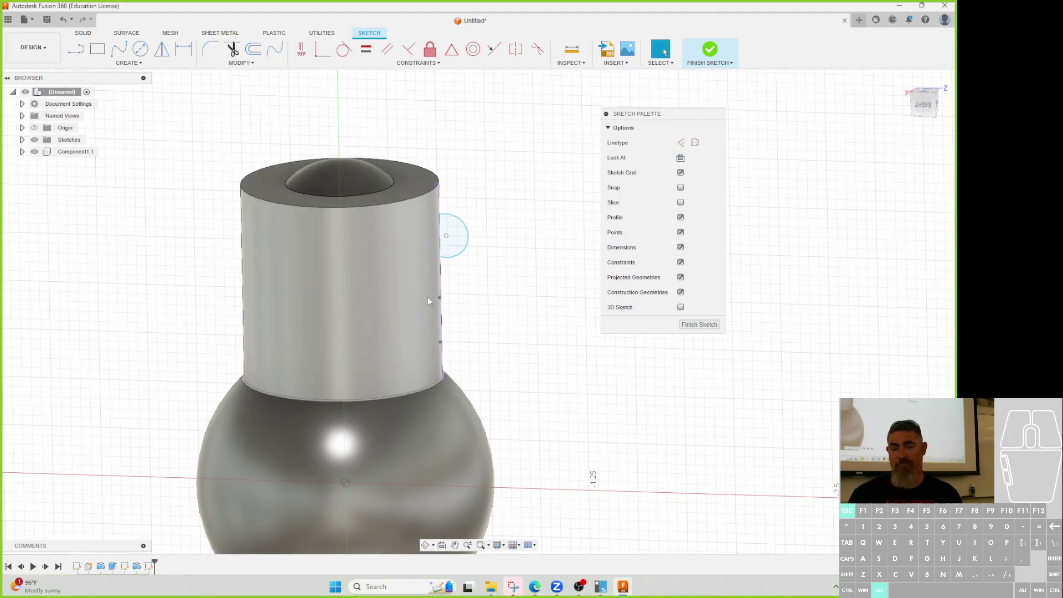
left_click(366, 49)
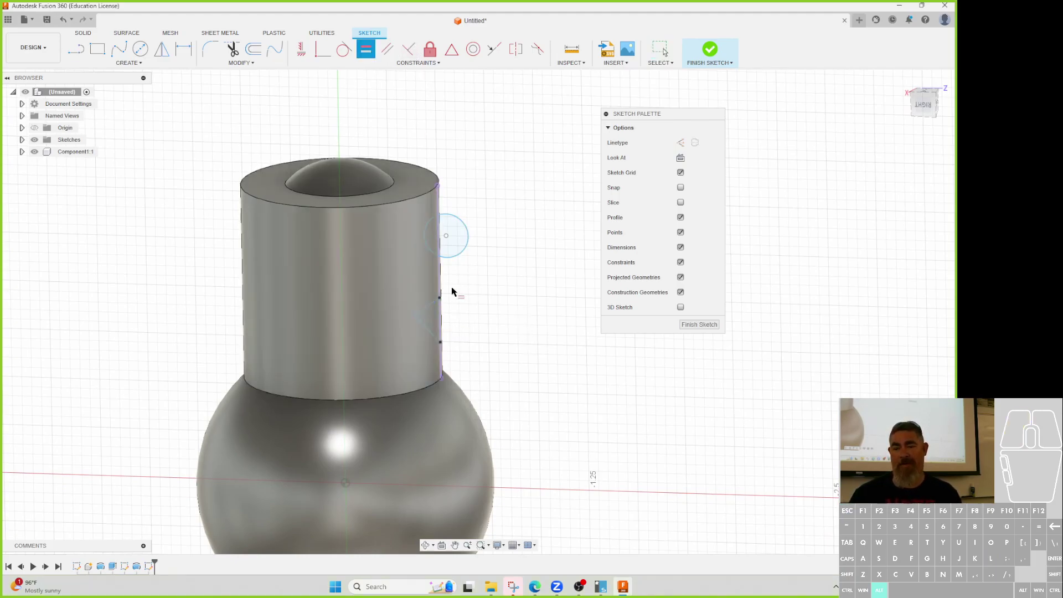
left_click(433, 333)
key("Escape")
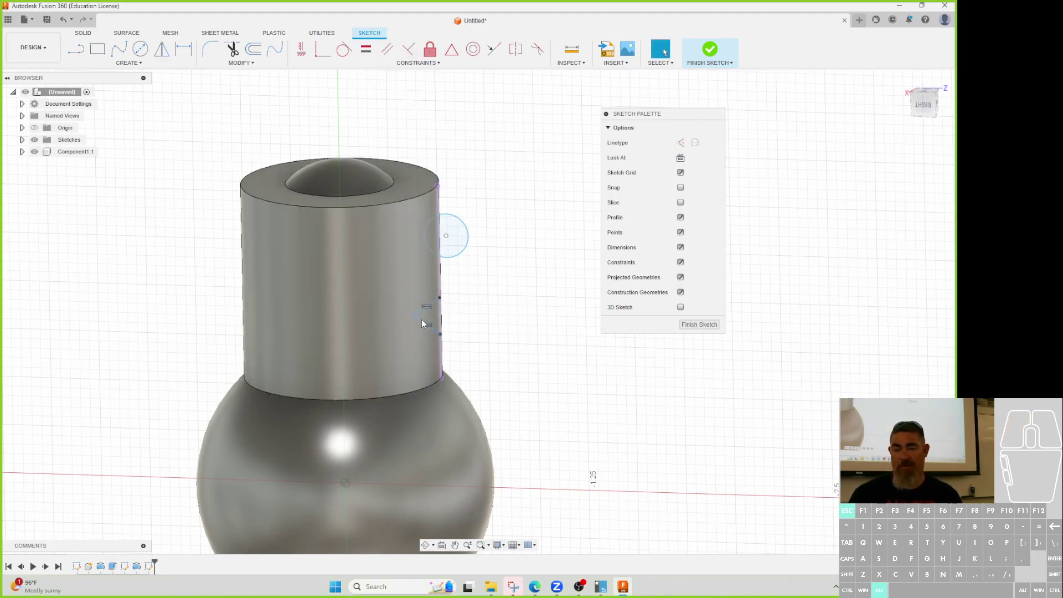
- Dimension the angle between the two notch lines and set it to 90 degrees
key("d")
left_click(431, 306)
left_click(430, 328)
left_click(465, 320)
type("60")
key("Return")
double_click(460, 327)
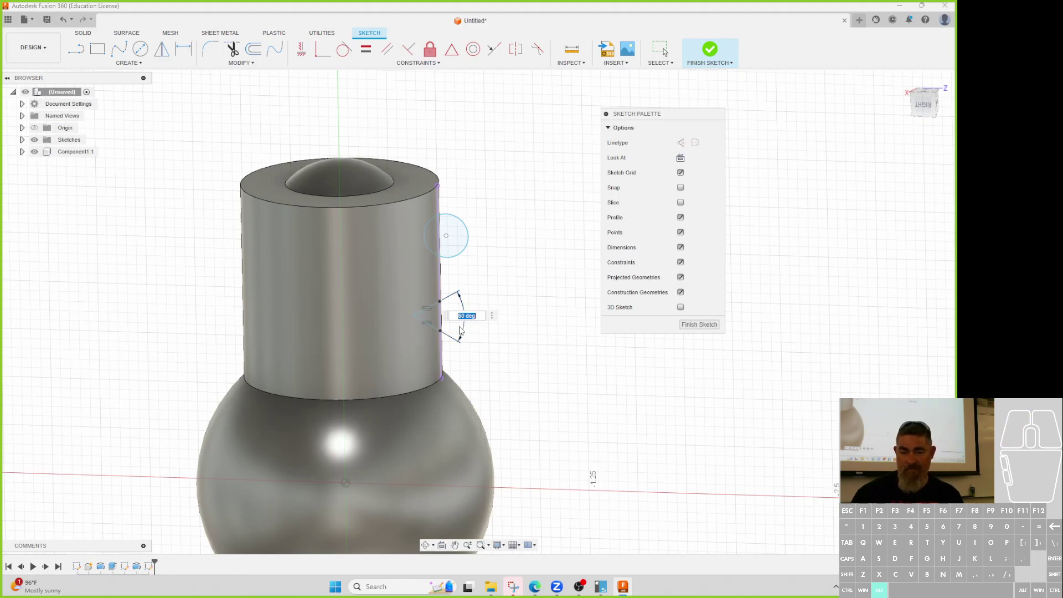
type("90")
key("Return")
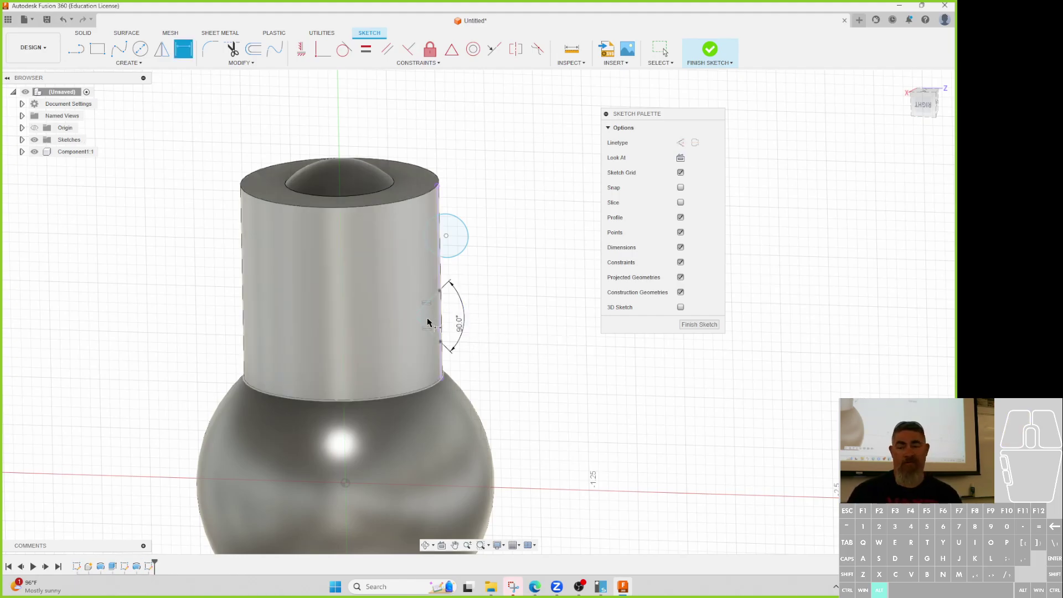
- Dimension the notch depth from its inner corner to the projected cylinder edge and set it to 0.2 in
left_click(414, 318)
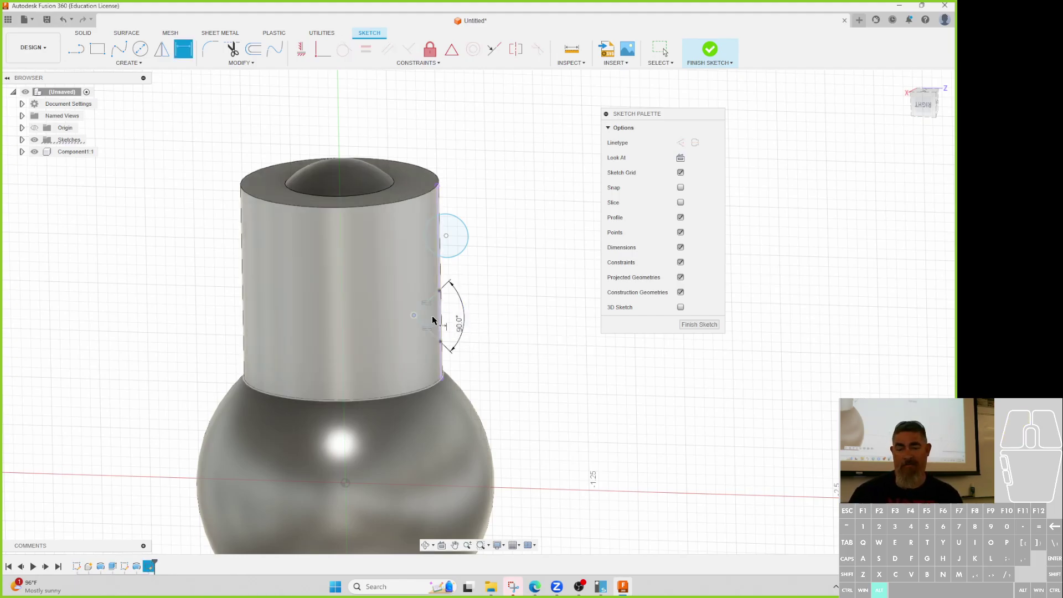
left_click(507, 326)
type(".2")
key("Return")
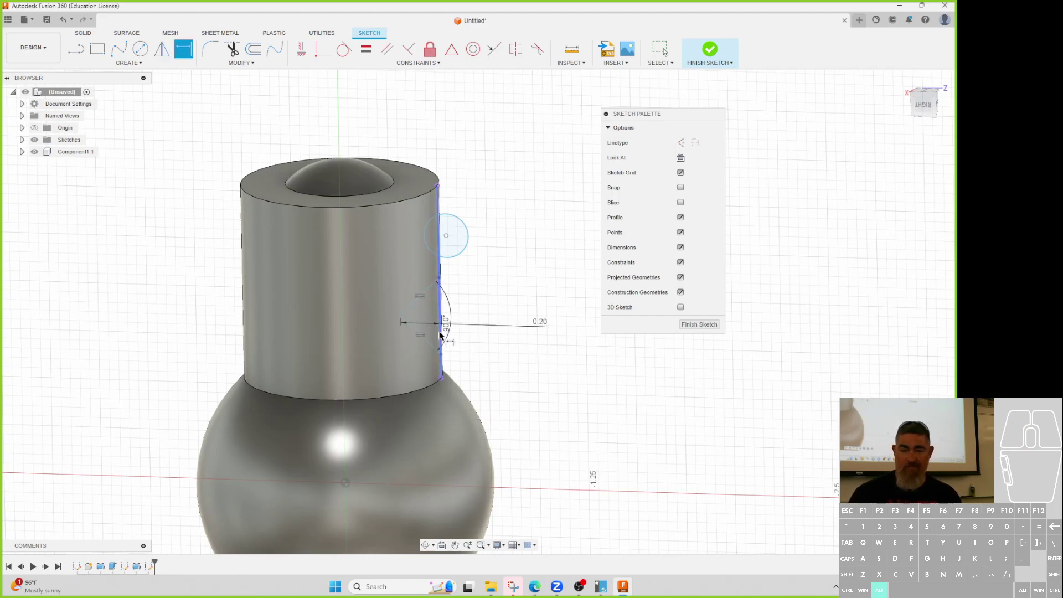
- Dimension the distance from the notch's lower endpoint to the bottom end of the projected edge and set it to 0.125 in
scroll(432, 315, "up", 3)
left_click(442, 373)
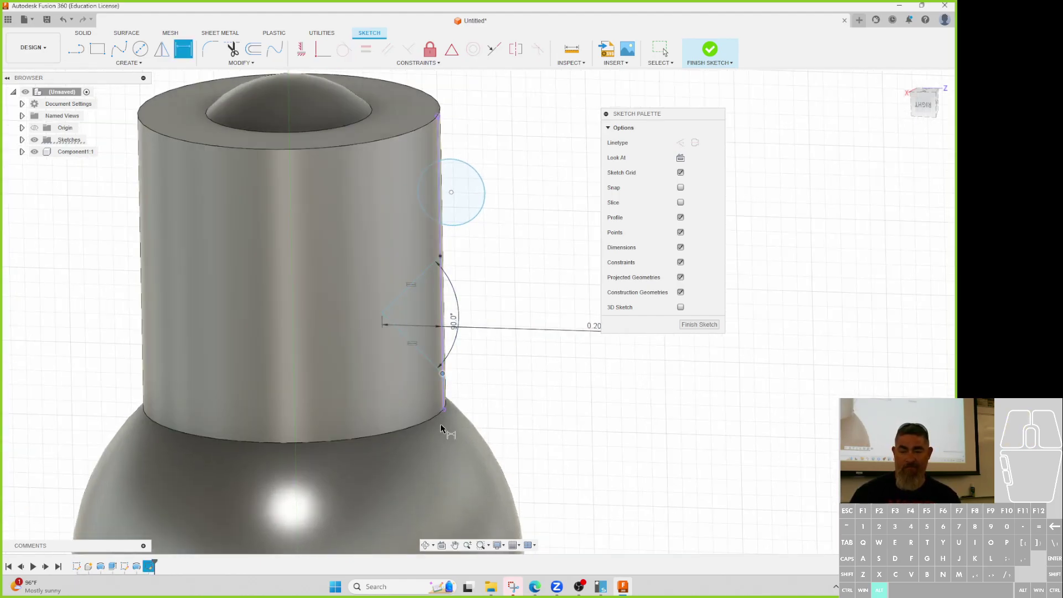
left_click(443, 410)
left_click(518, 403)
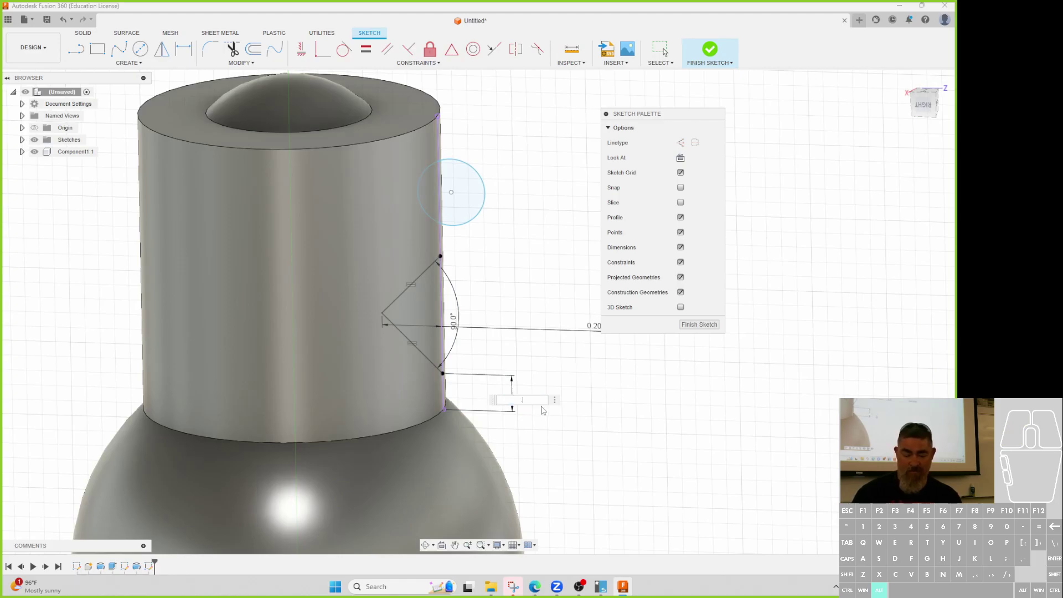
type(".125")
key("Return")
- Dimension the circle's diameter and set it to 0.25 in
left_click(480, 172)
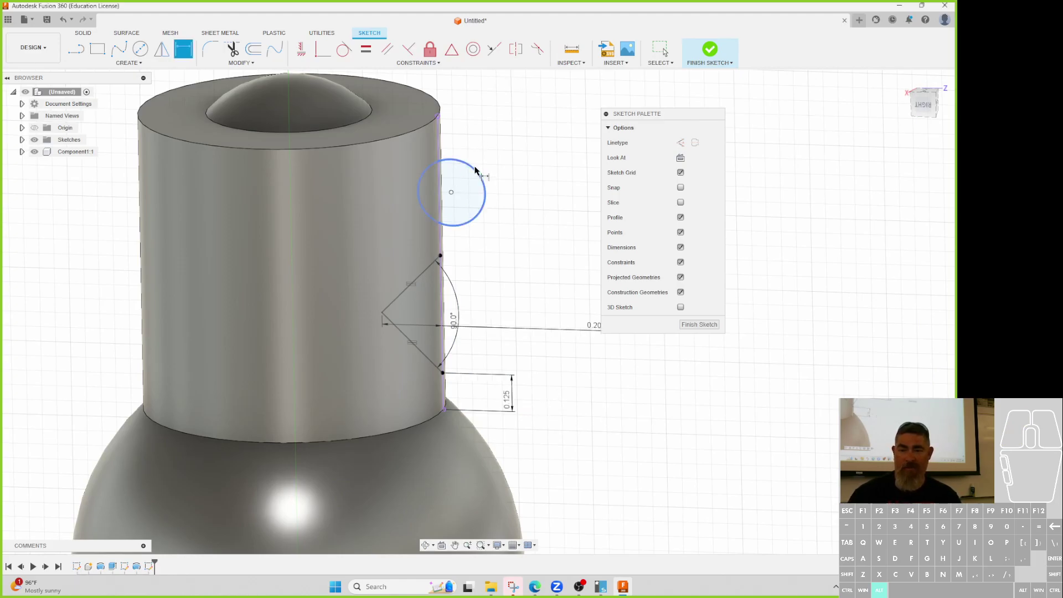
left_click(510, 150)
type(".25")
key("Return")
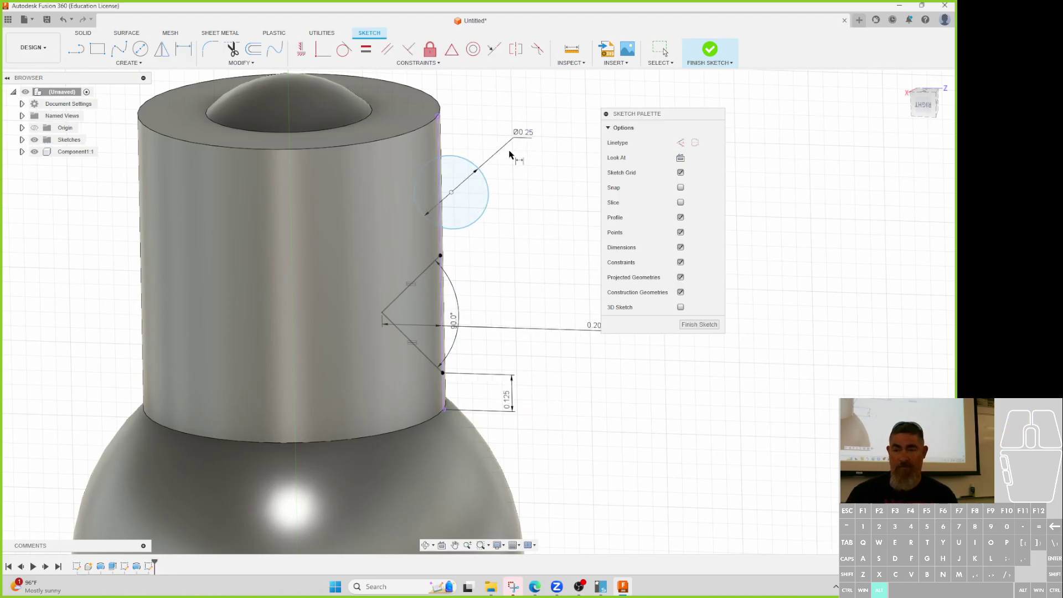
- Dimension the circle center's offset from the projected cylinder edge and set it to 0.05 in
left_click(451, 192)
left_click(442, 167)
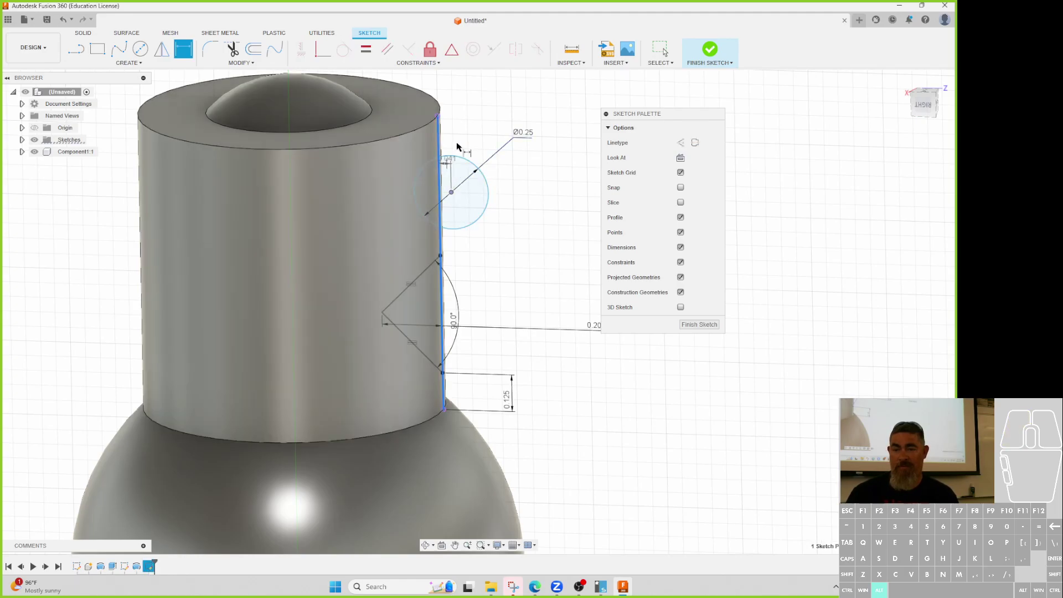
left_click(467, 128)
type(".05")
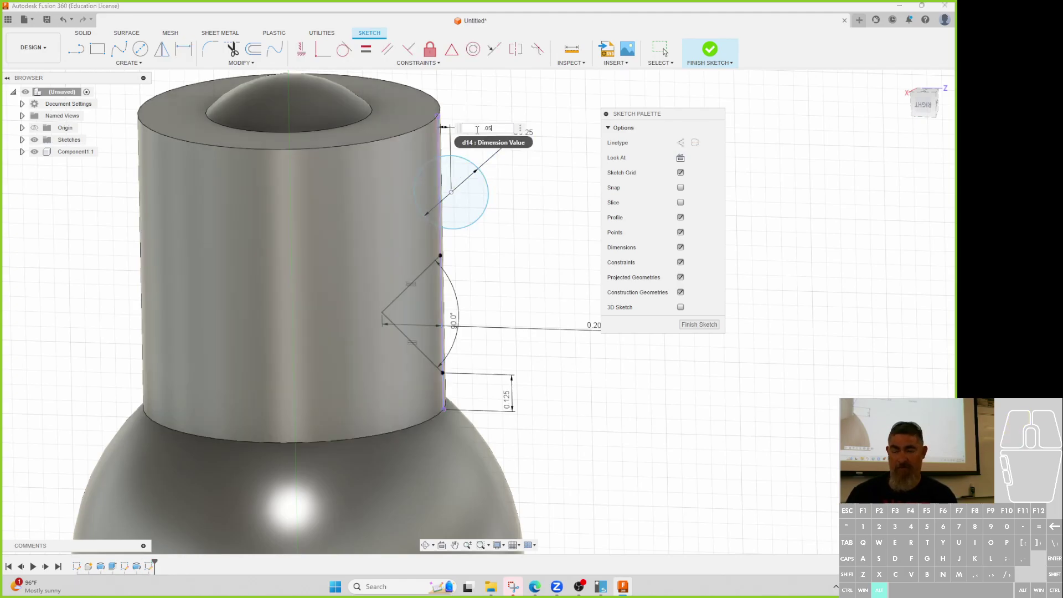
key("Return")
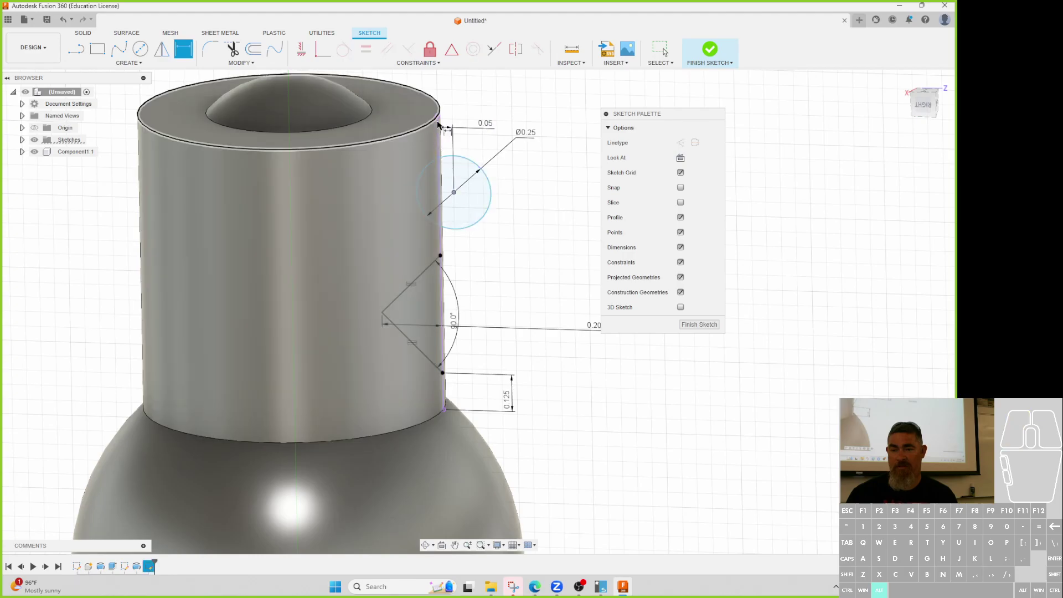
- Dimension the circle center's distance below the top end of the projected edge as 0.25 in and leave the dimension command
left_click(439, 118)
left_click(525, 166)
type(".25")
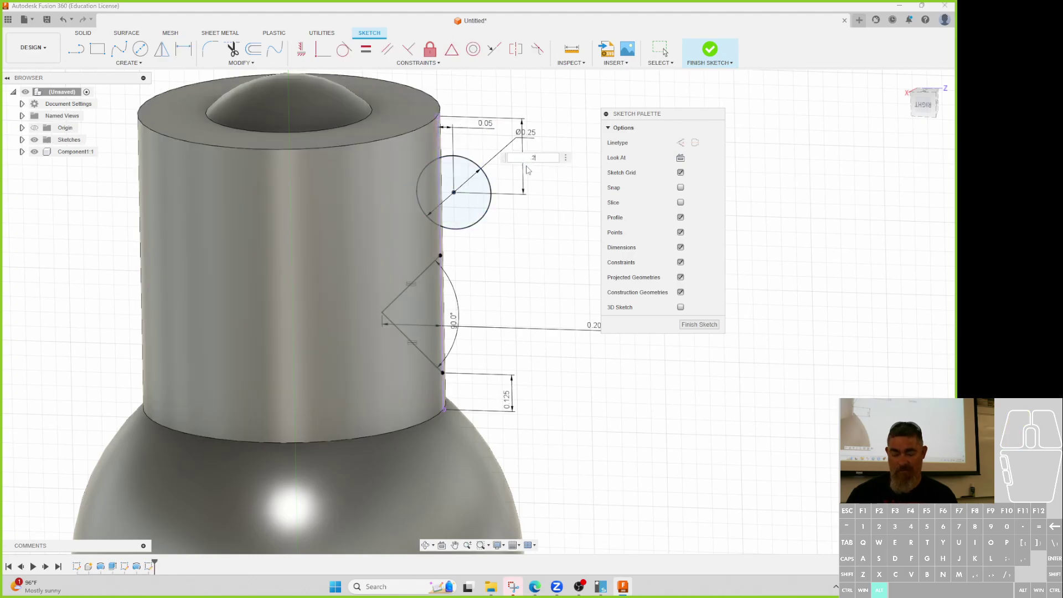
key("Return")
mouse_move(519, 216)
middle_mouse_down()
mouse_move(479, 268)
mouse_move(481, 250)
mouse_move(510, 275)
middle_mouse_up()
key("d")
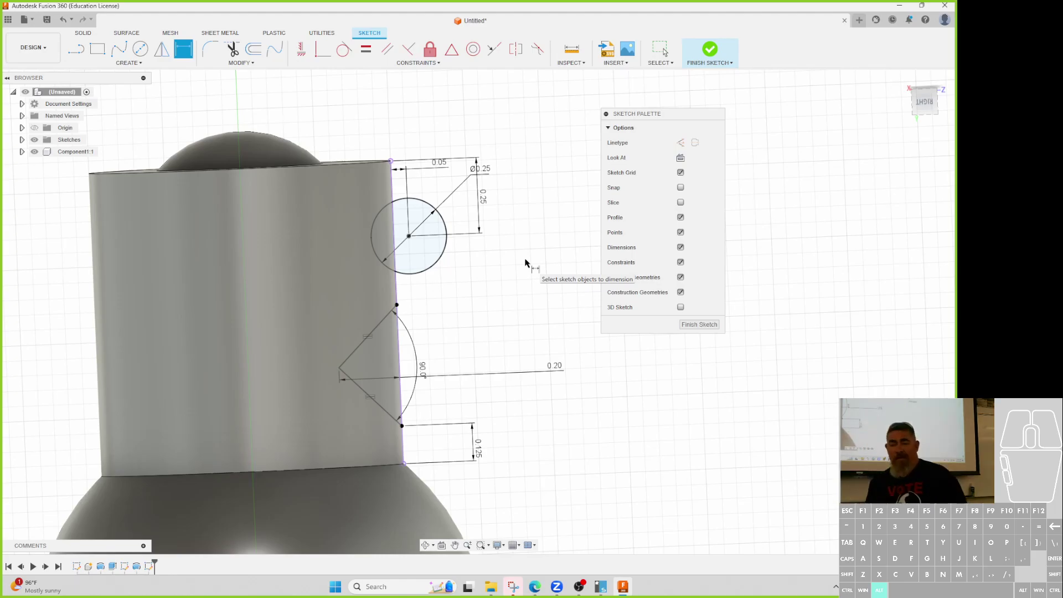
key("Escape")
mouse_move(477, 299)
middle_mouse_down()
mouse_move(496, 295)
mouse_move(486, 308)
middle_mouse_up()
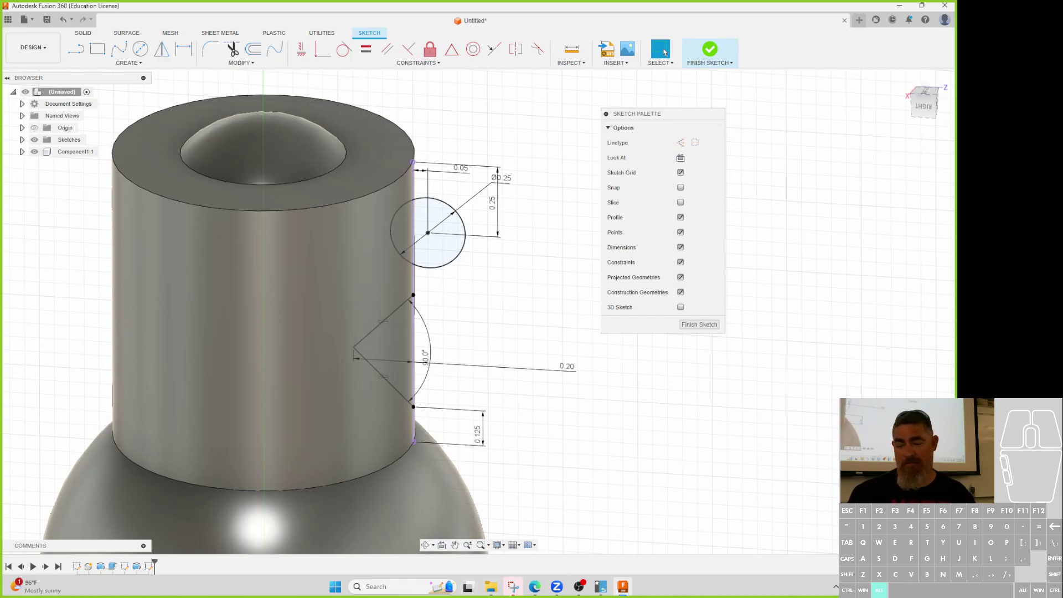
- Switch to Microsoft Edge and search the web for "snap ring grove" in a new tab
mouse_move(534, 586)
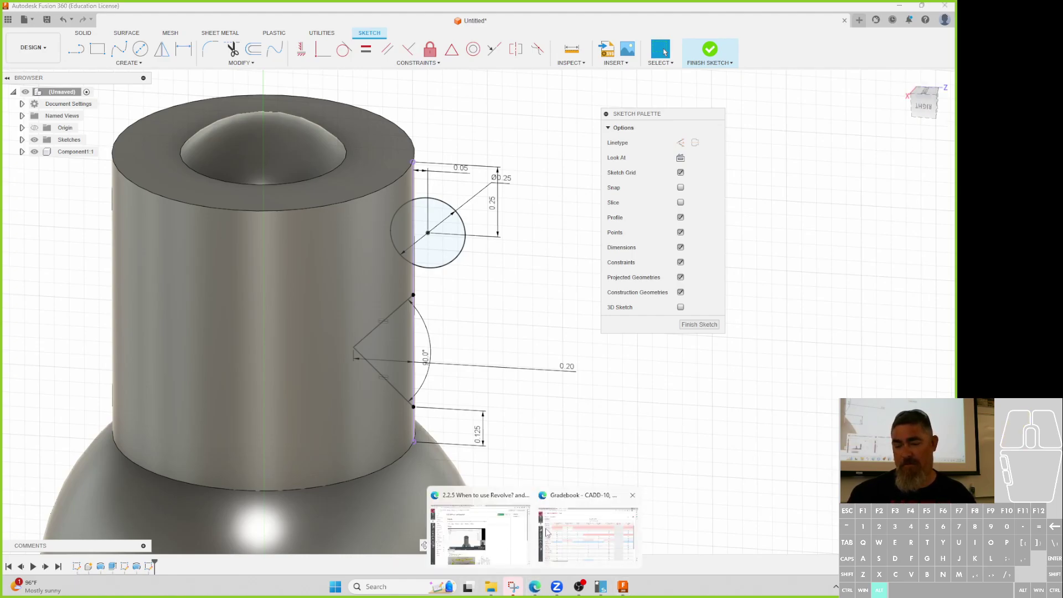
left_click_drag(390, 597, 434, 344)
left_click(500, 336)
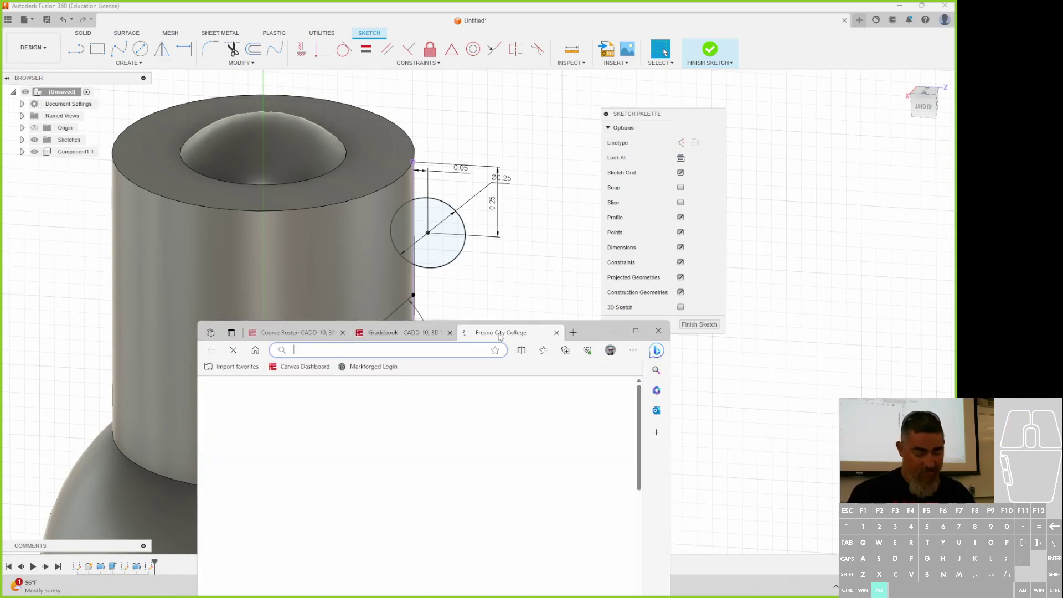
type("nap")
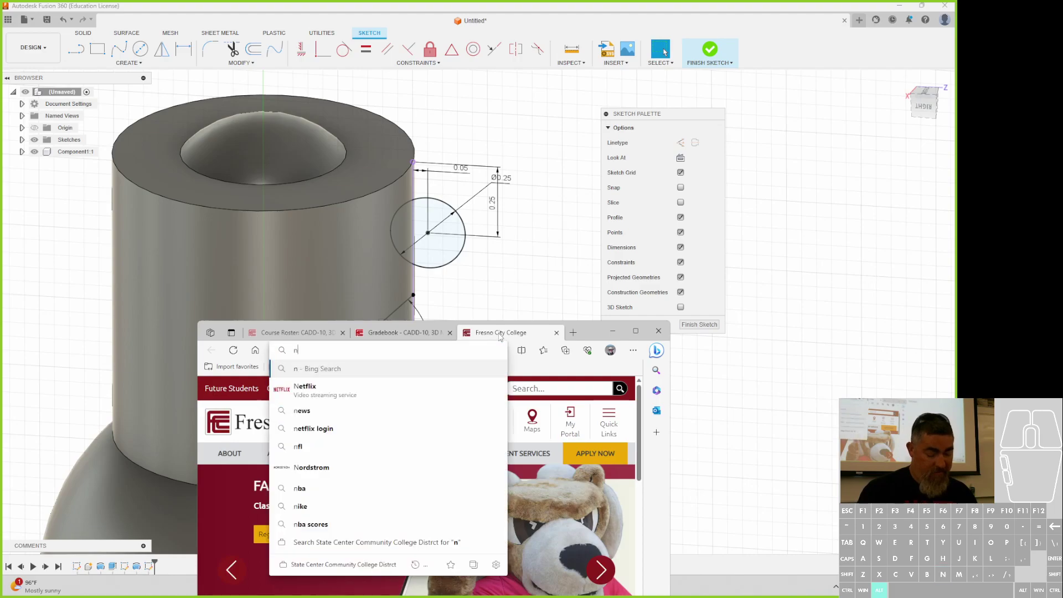
key("BackSpace")
key("BackSpace")
key("BackSpace")
key("BackSpace")
type("snap ")
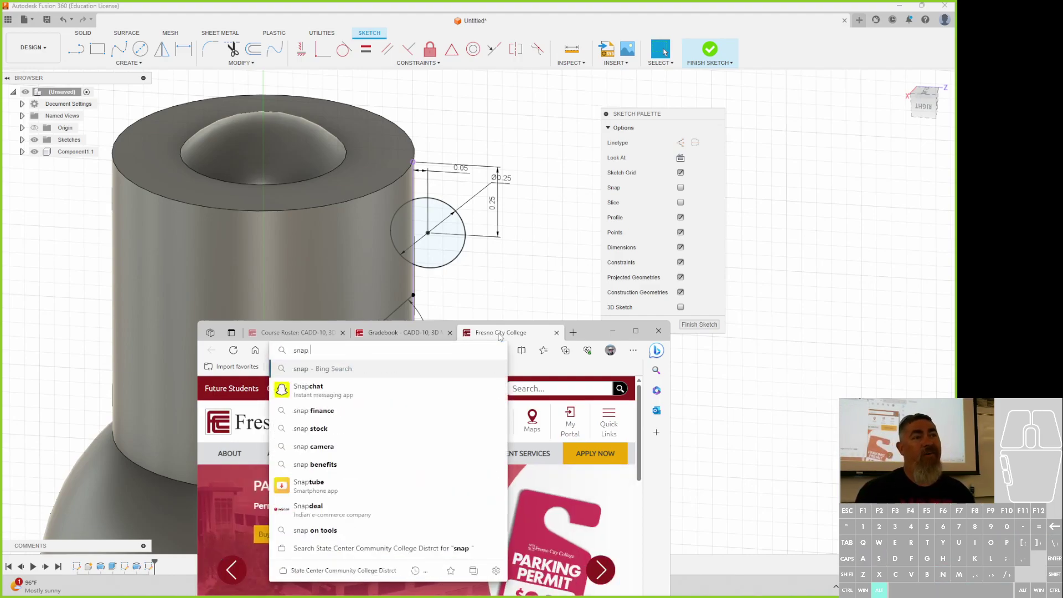
type("ring ")
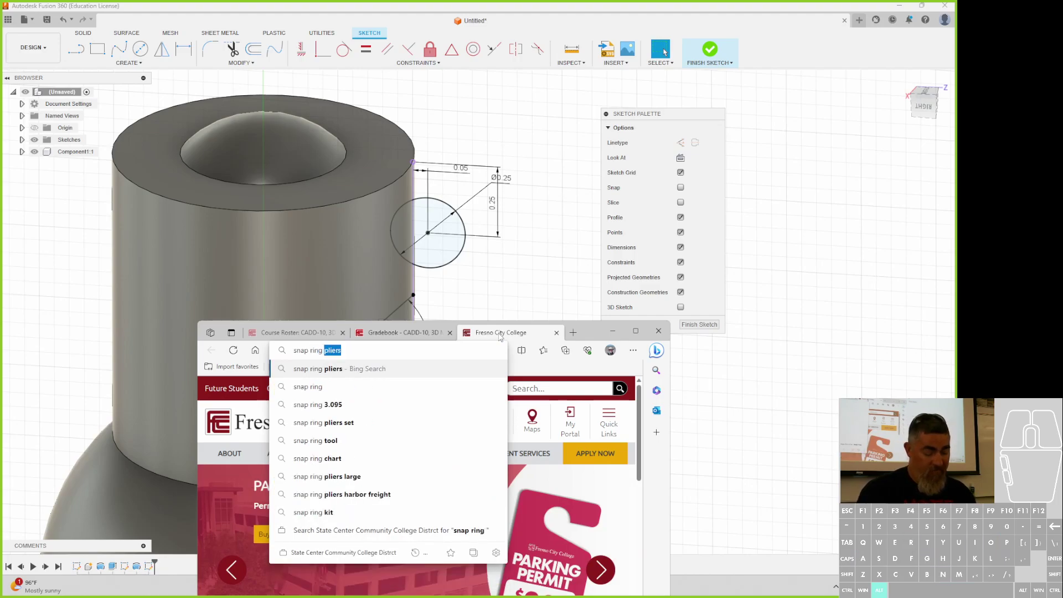
type("grove")
key("Return")
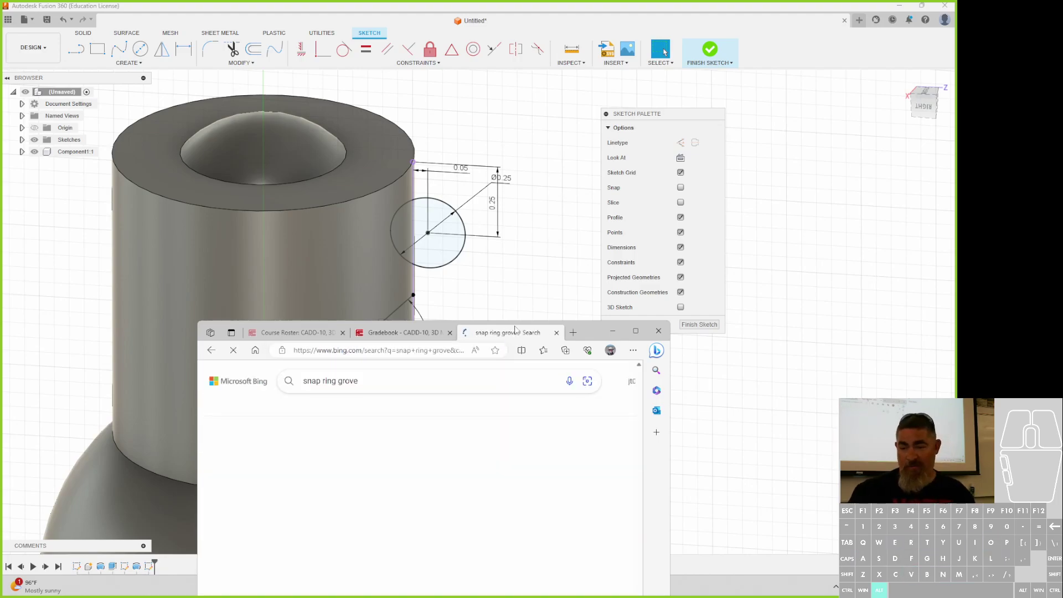
- Maximize the browser window and look through the search results for snap ring groove examples
left_click_drag(595, 330, 593, 154)
scroll(443, 360, "down", 5)
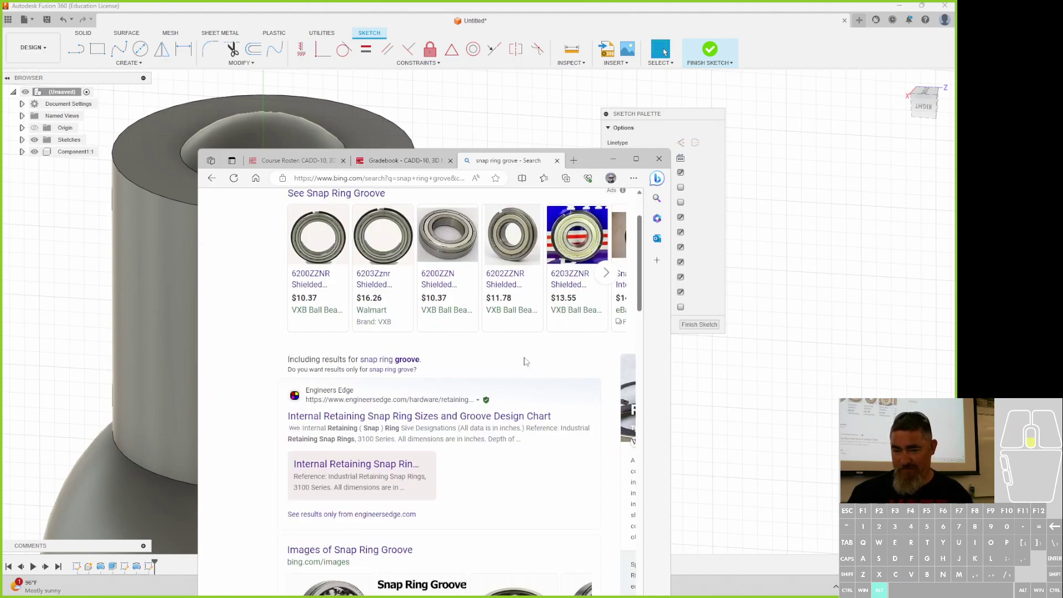
left_click(636, 159)
scroll(252, 253, "down", 2)
scroll(252, 253, "up", 7)
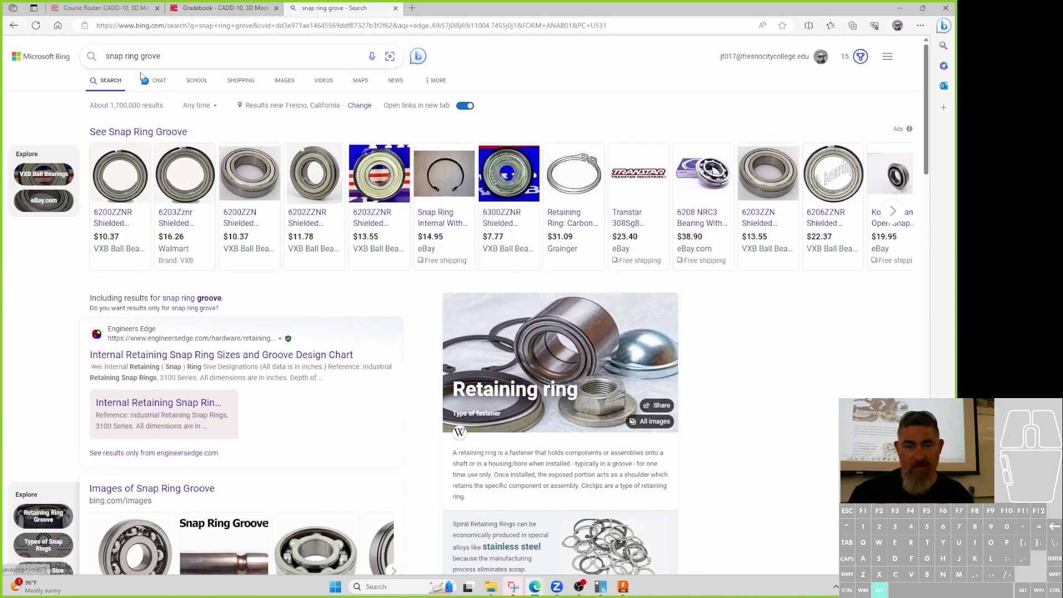
- Search the web for "shaft grove" and bring up the full set of image results for shaft groove
left_click_drag(138, 56, 105, 56)
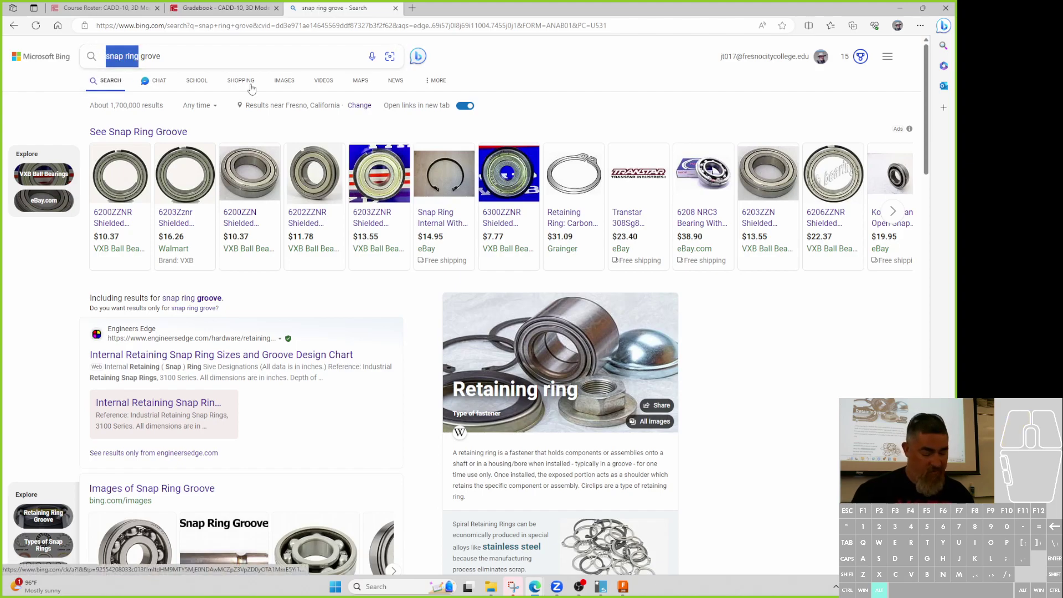
type("shaft")
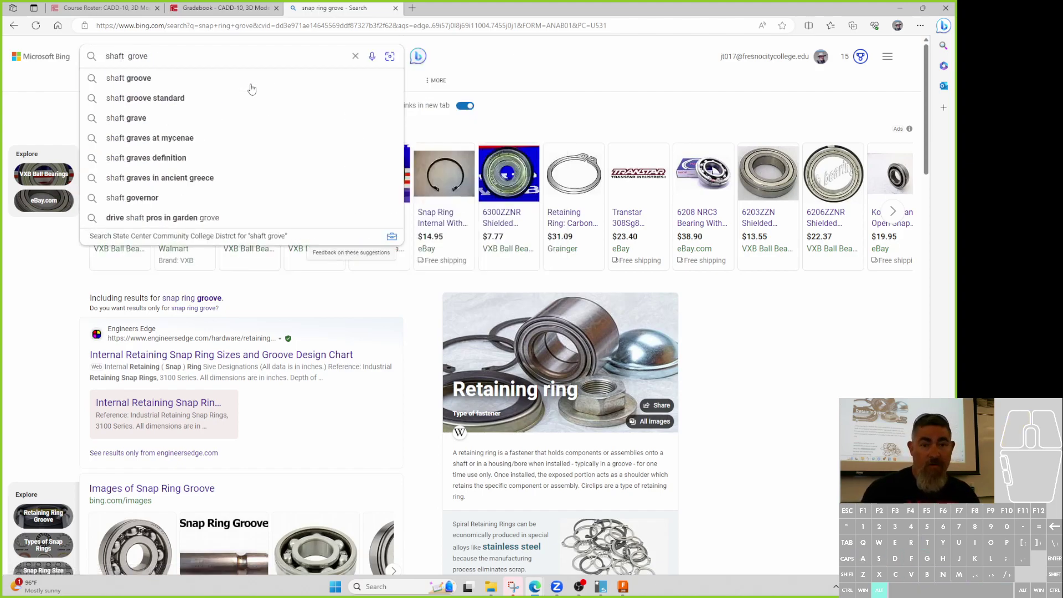
key("Return")
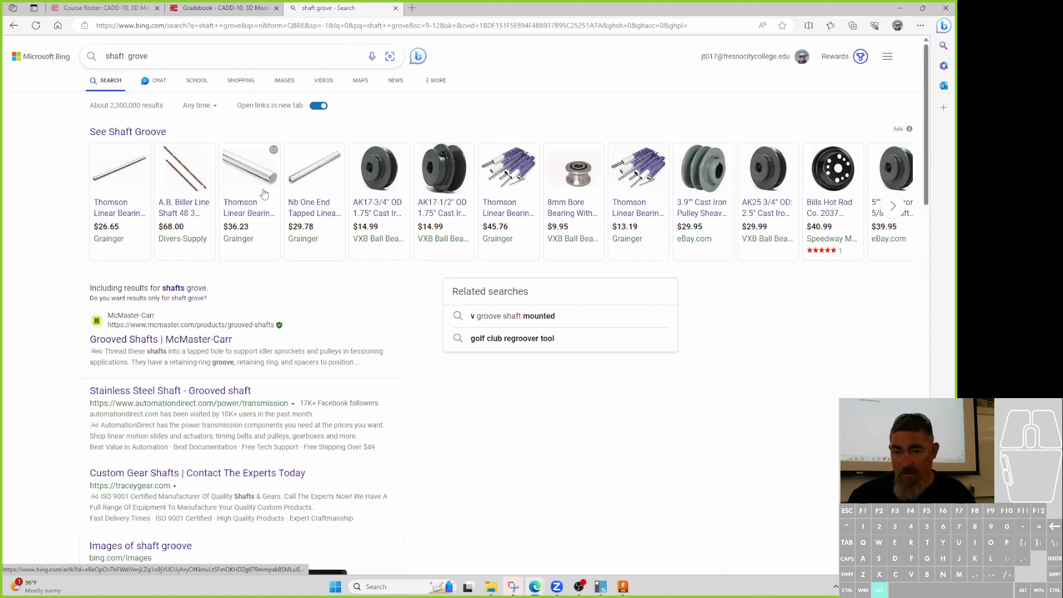
scroll(332, 221, "down", 7)
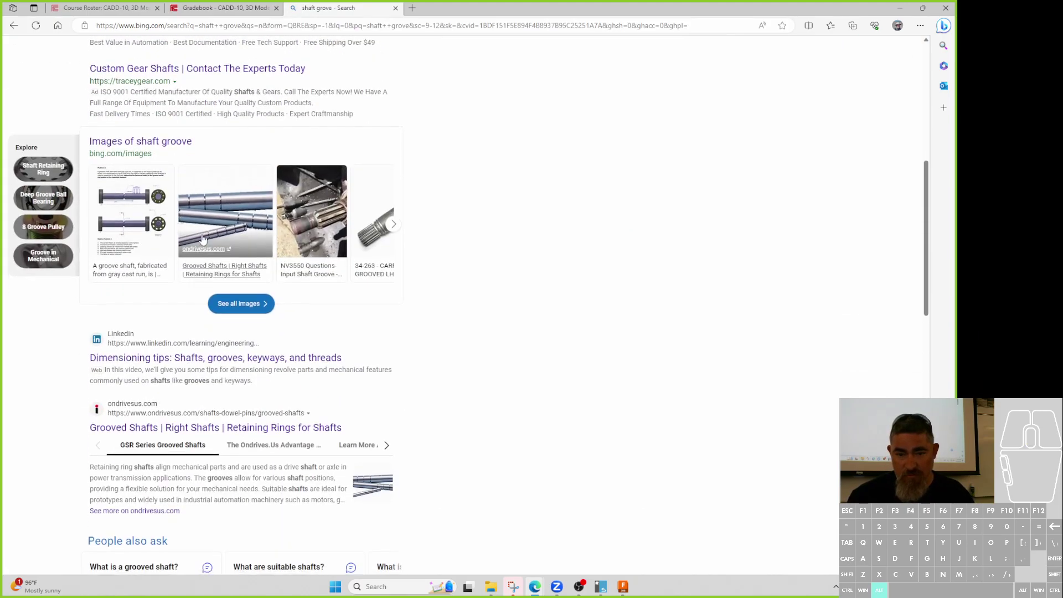
left_click(206, 209)
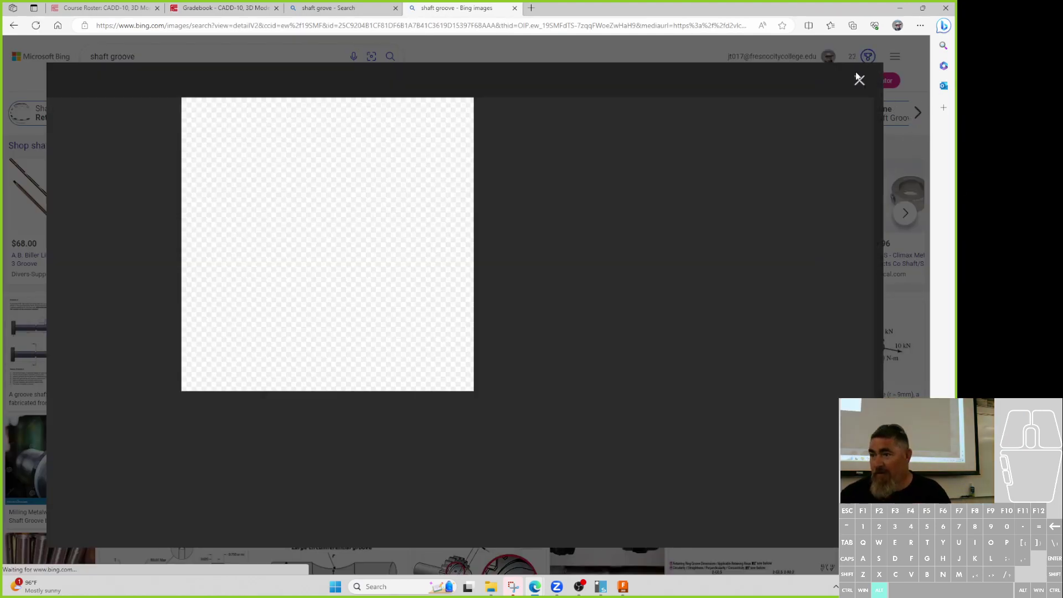
left_click(858, 81)
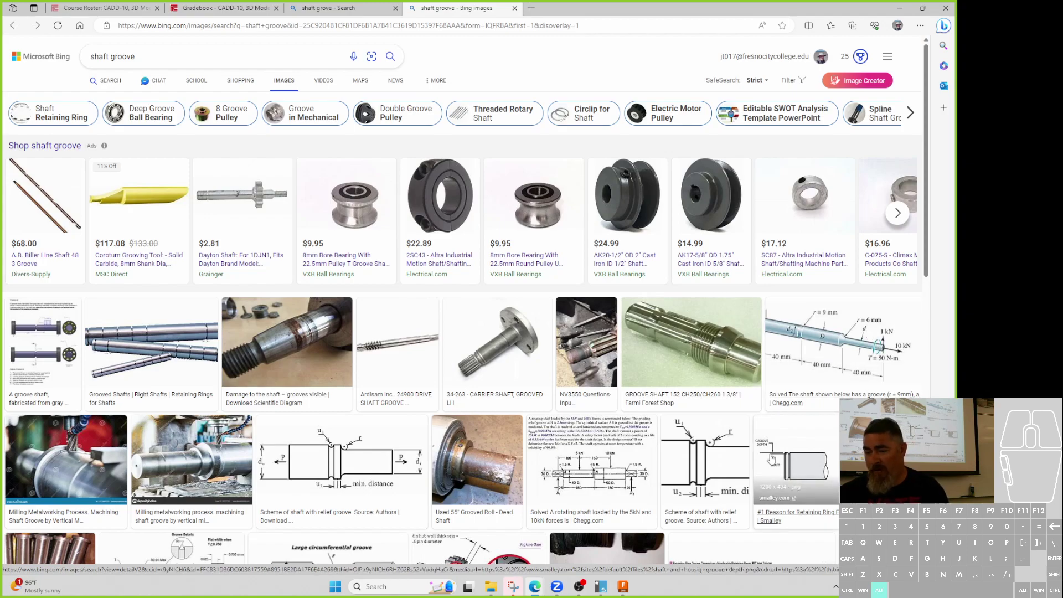
- Look through the shaft groove image results for real examples of grooves cut around shafts
scroll(442, 415, "down", 6)
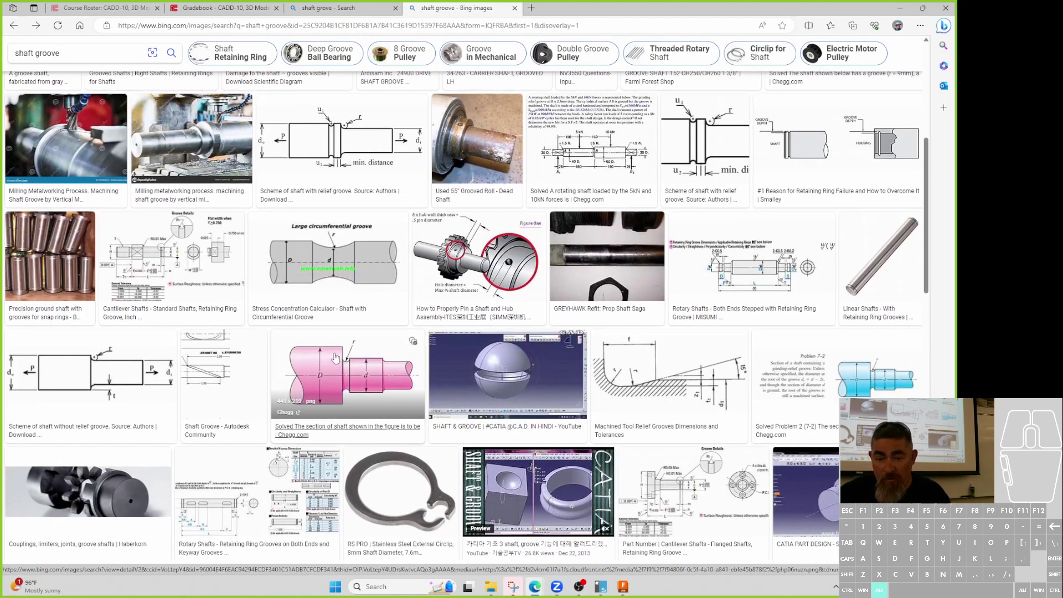
scroll(707, 348, "down", 3)
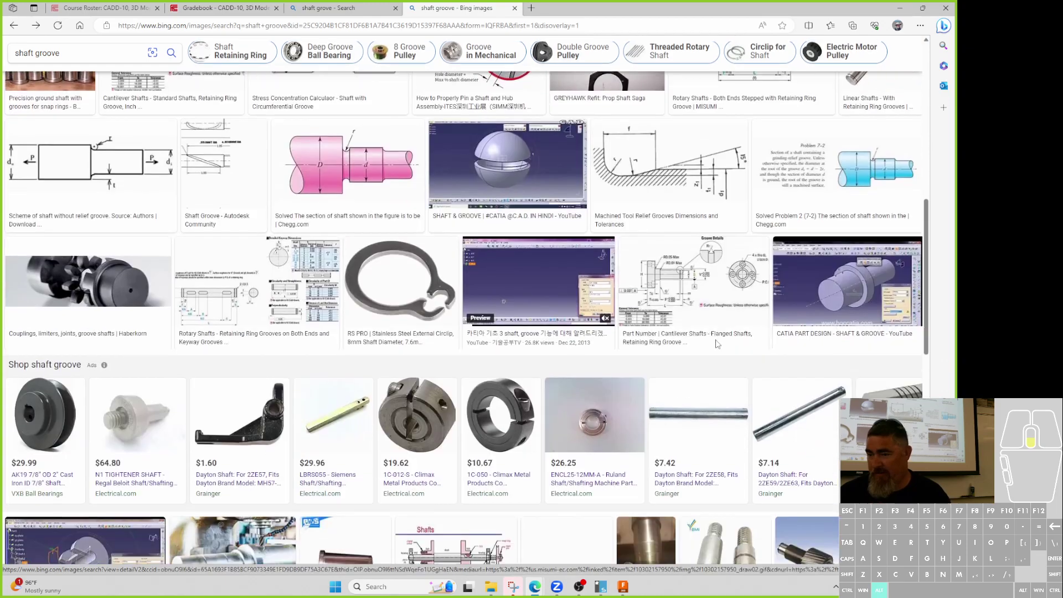
scroll(707, 349, "down", 8)
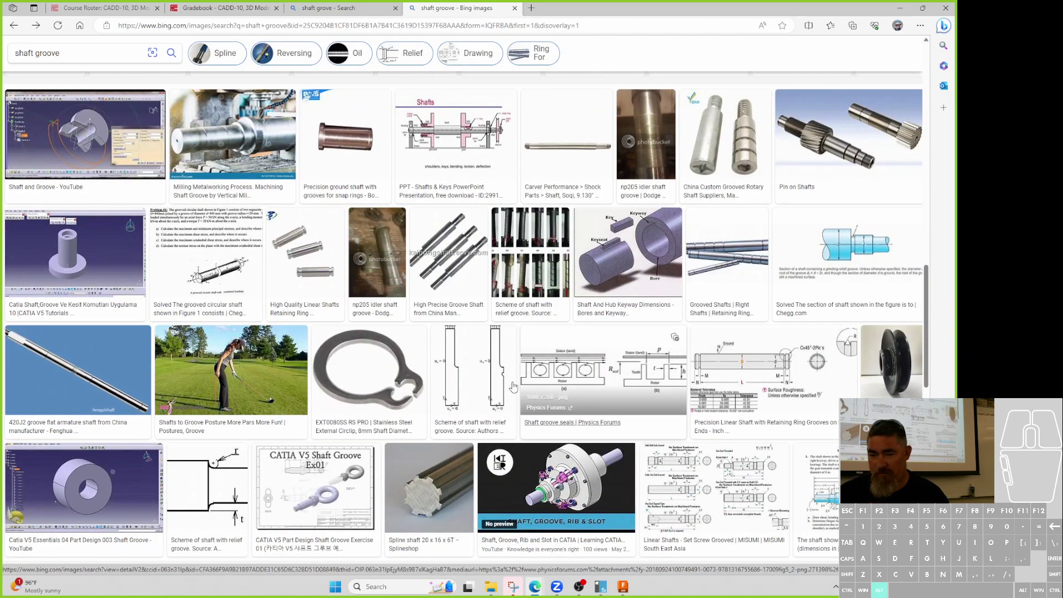
scroll(545, 163, "down", 5)
scroll(545, 164, "up", 1)
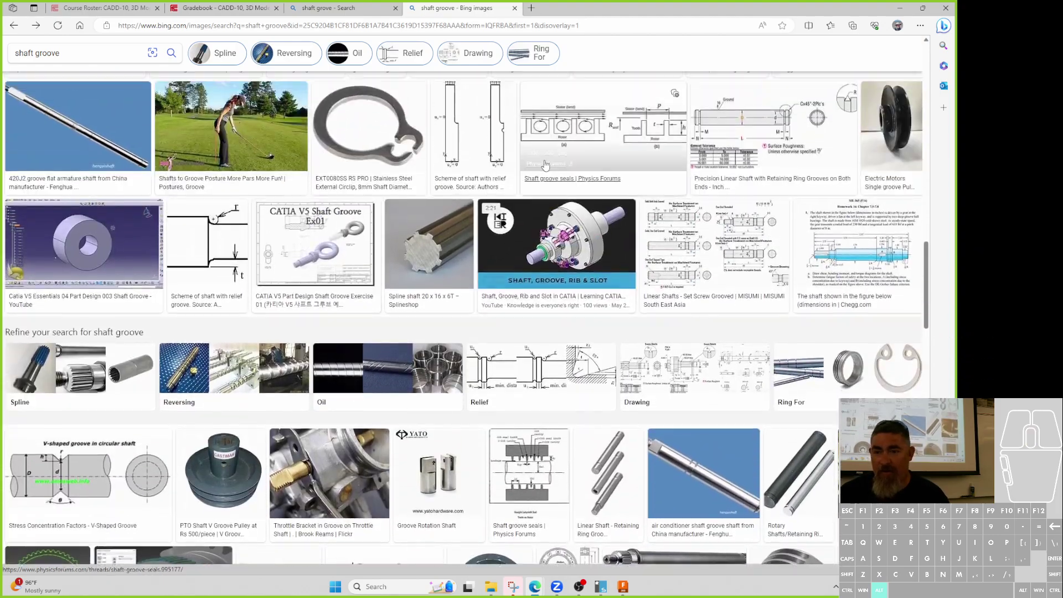
scroll(519, 374, "down", 8)
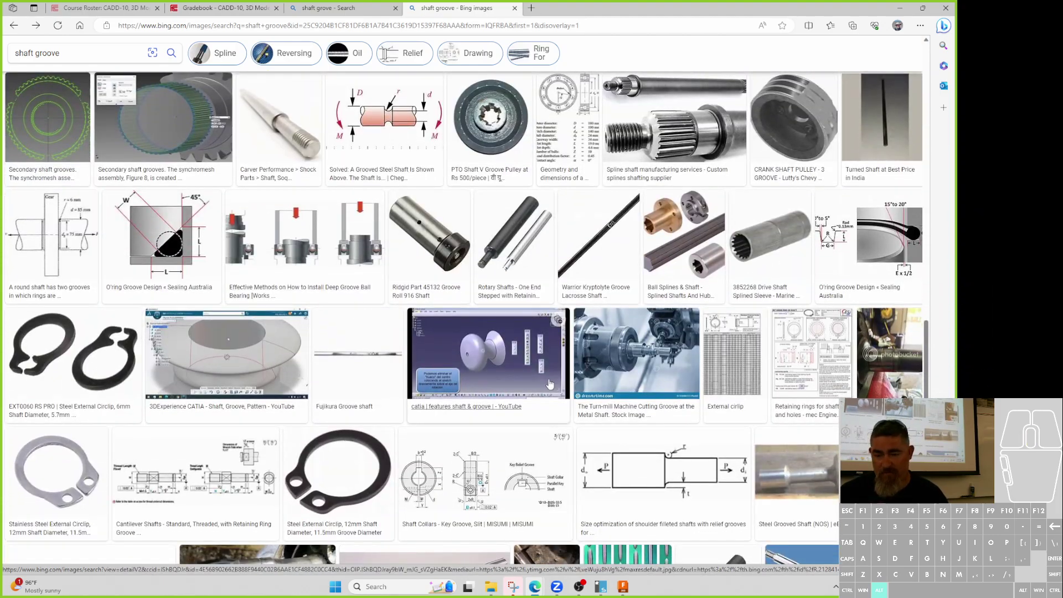
scroll(519, 374, "down", 10)
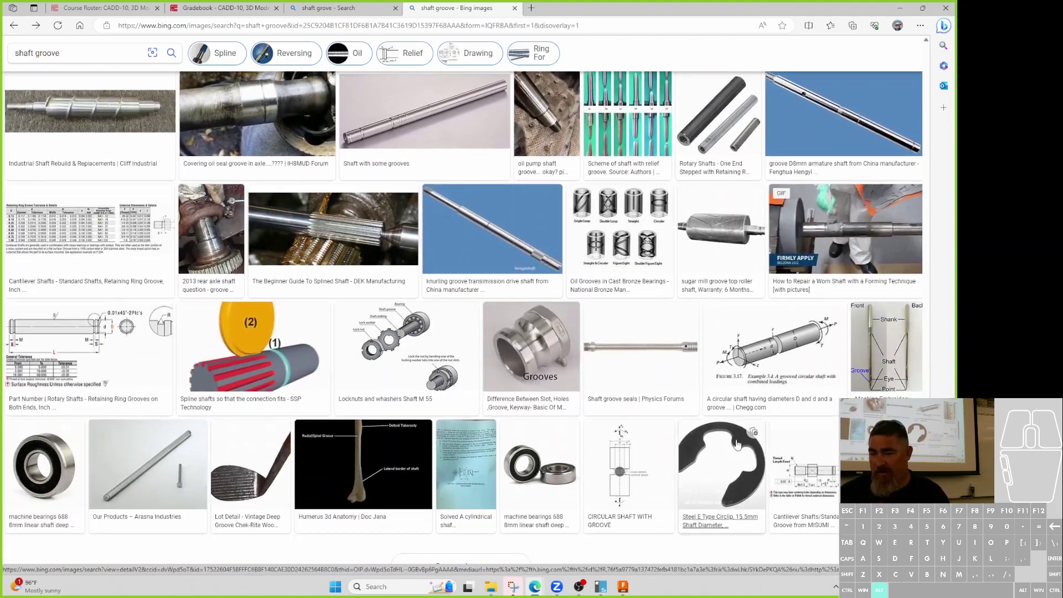
- Open the MISUMI rotary shaft drawing with retaining ring grooves on both ends and examine its groove details up close
left_click(95, 347)
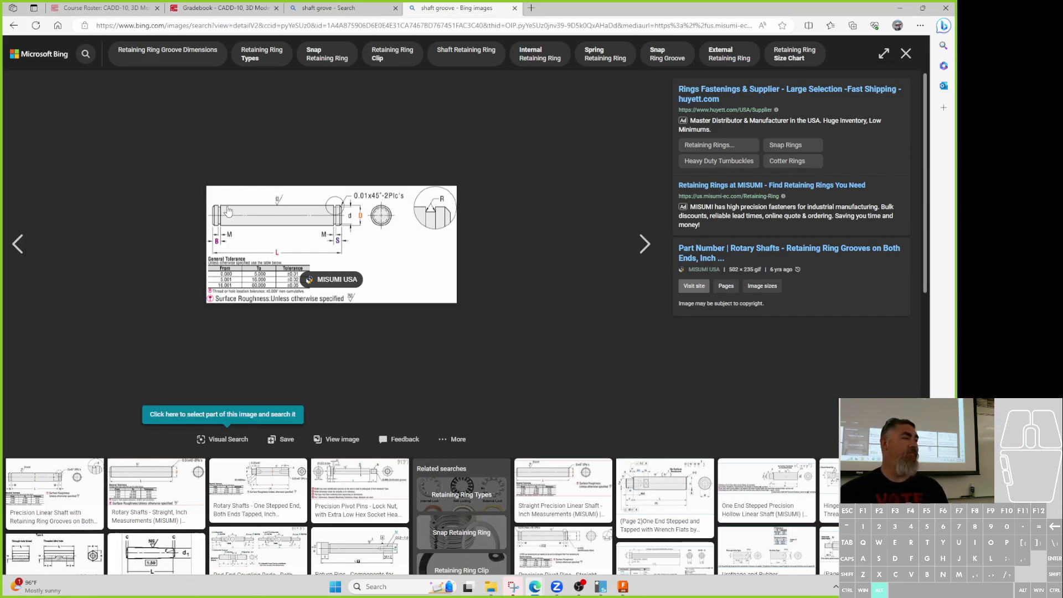
scroll(219, 212, "up", 2, "ctrl")
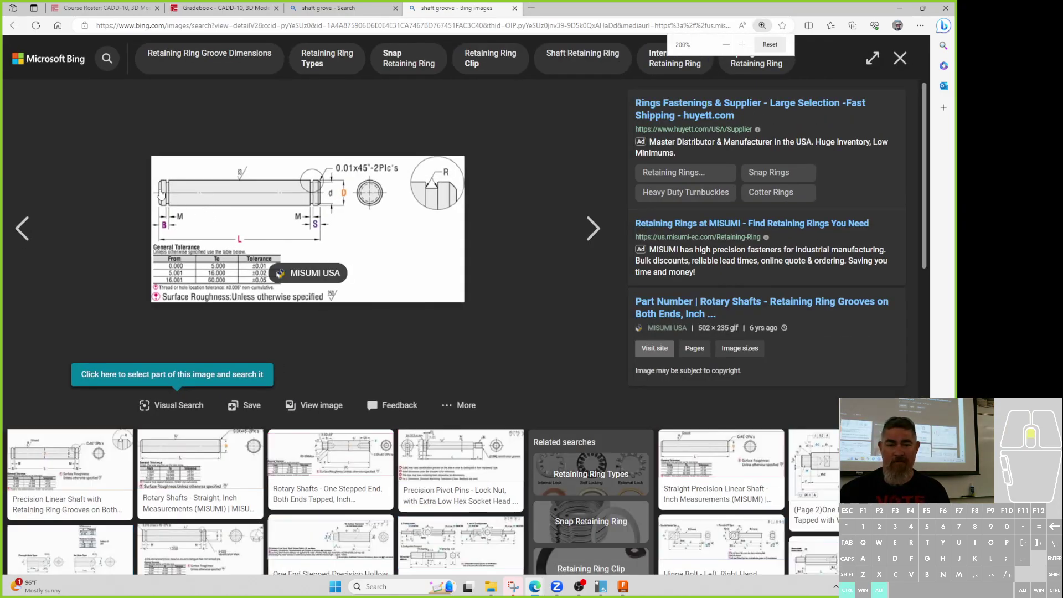
scroll(219, 212, "up", 3, "ctrl")
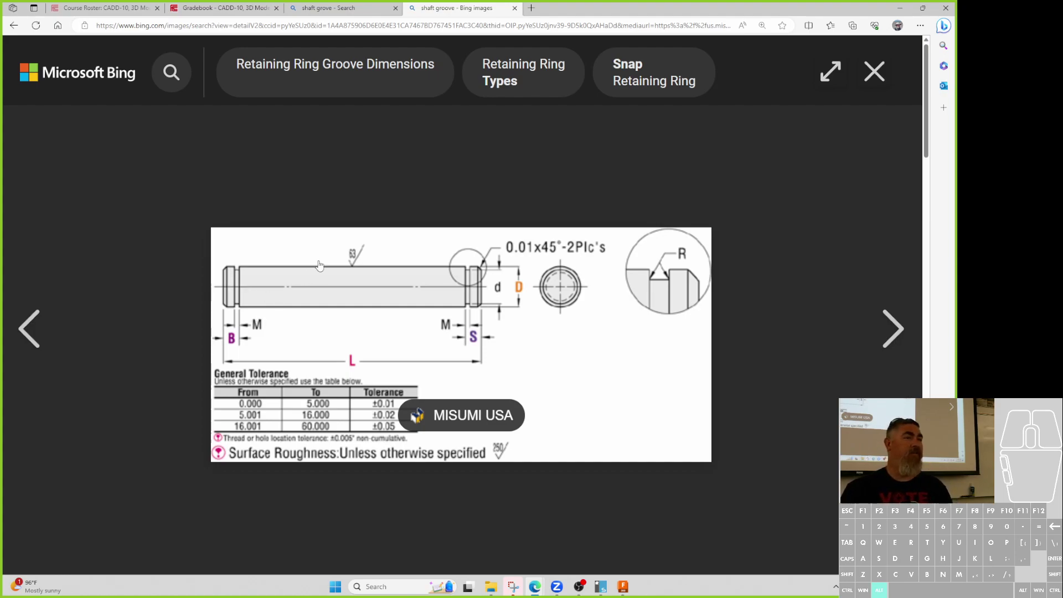
scroll(487, 187, "up", 1, "ctrl")
scroll(488, 187, "down", 4, "ctrl")
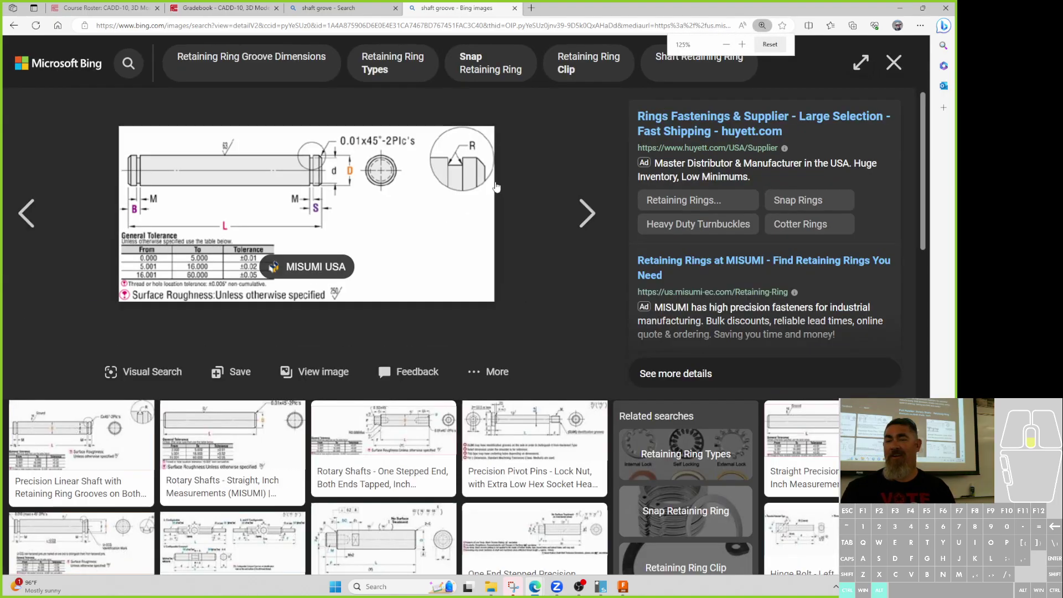
- Switch back to Autodesk Fusion 360 and delete the V-shaped groove profile from the sketch
key("alt+Tab")
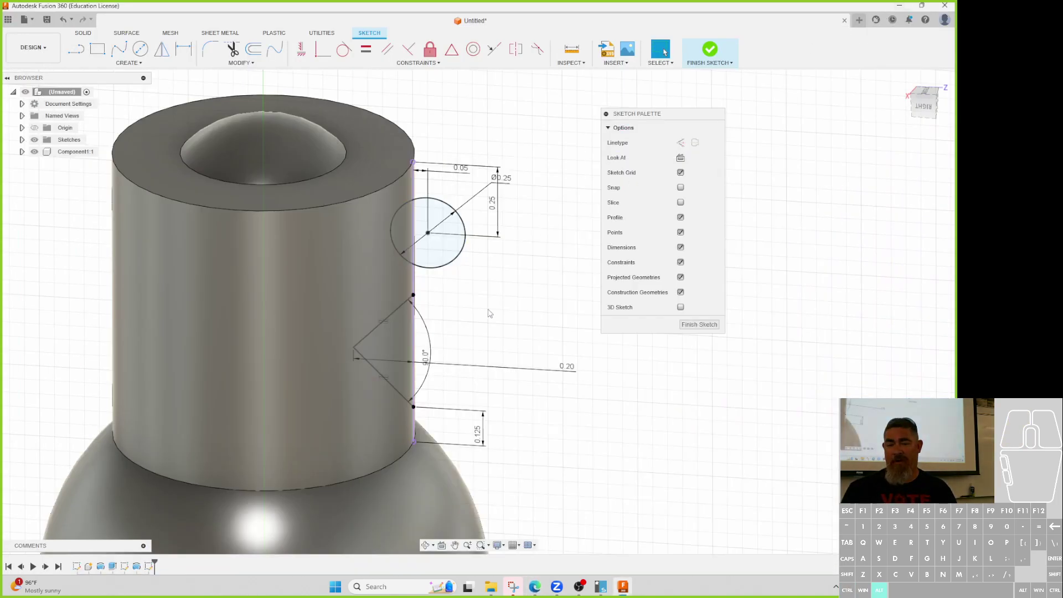
double_click(394, 309)
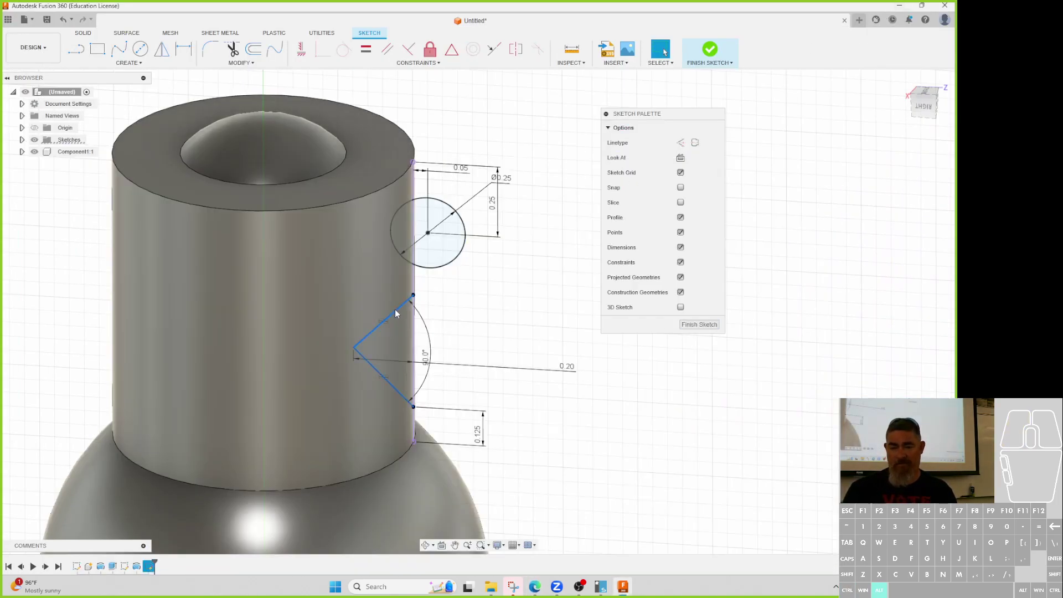
key("Delete")
- Sketch a small rectangle below the circle, starting on the projected cylinder edge and extending into the body
key("r")
left_click(414, 320)
left_click(382, 362)
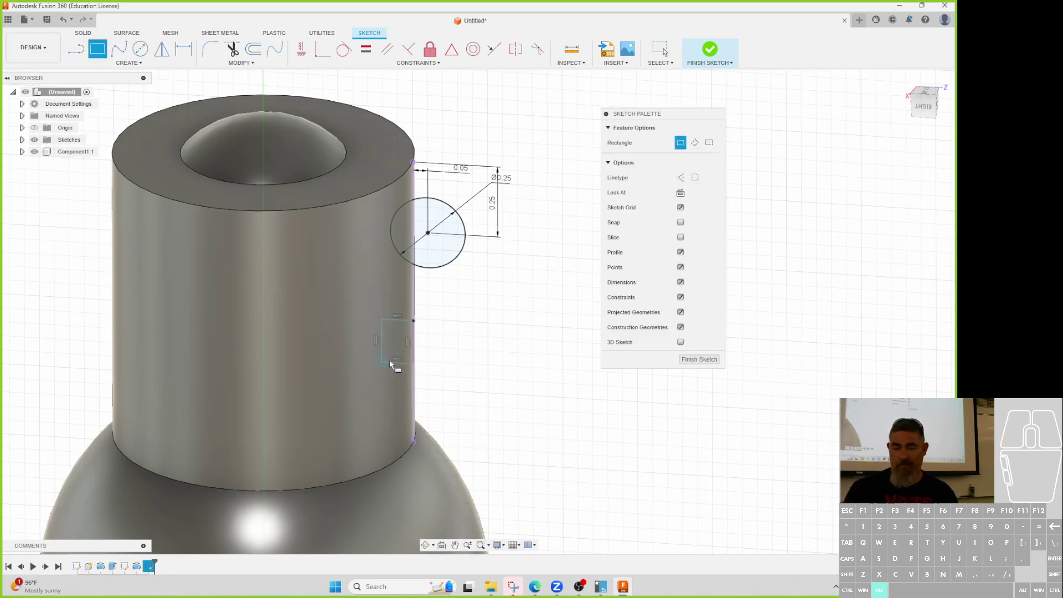
key("Escape")
- Toggle the sketch's Slice display on and off from different angles to compare the sectioned and full body views
middle_click_drag(471, 344, 498, 355)
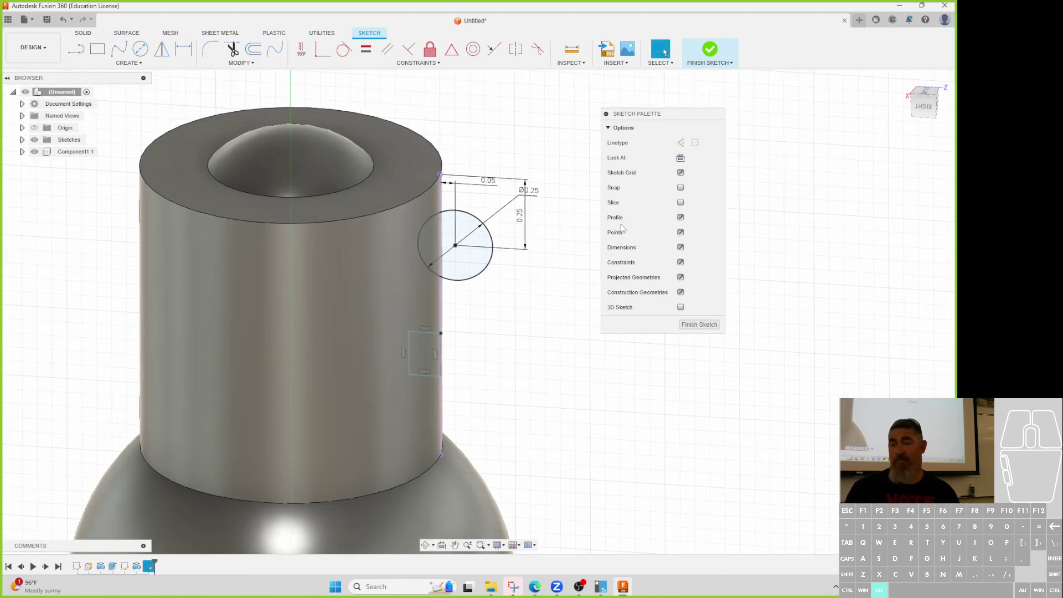
left_click(681, 203)
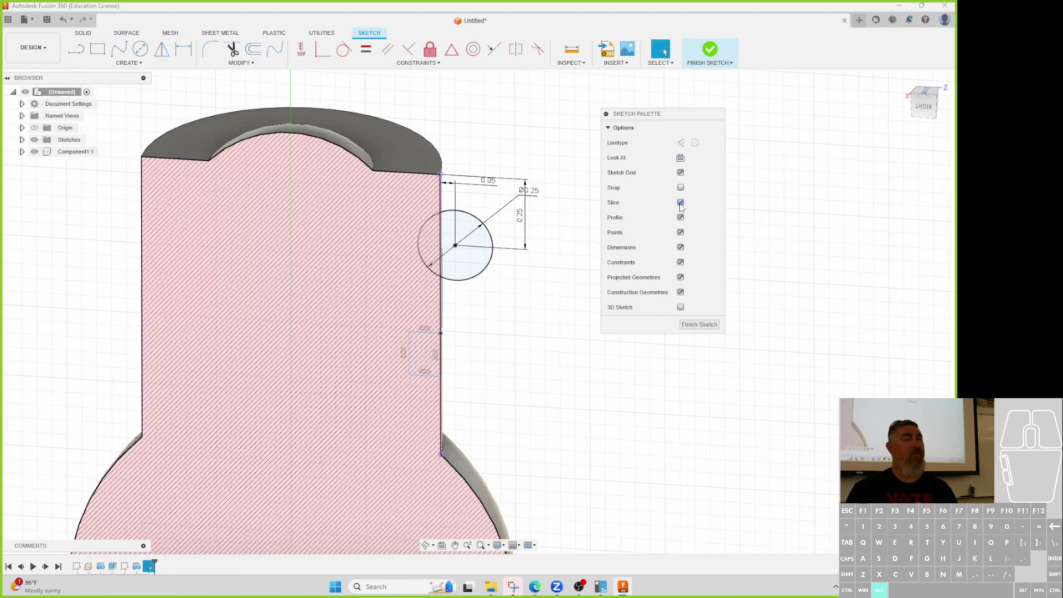
left_click(680, 202)
left_click(680, 203)
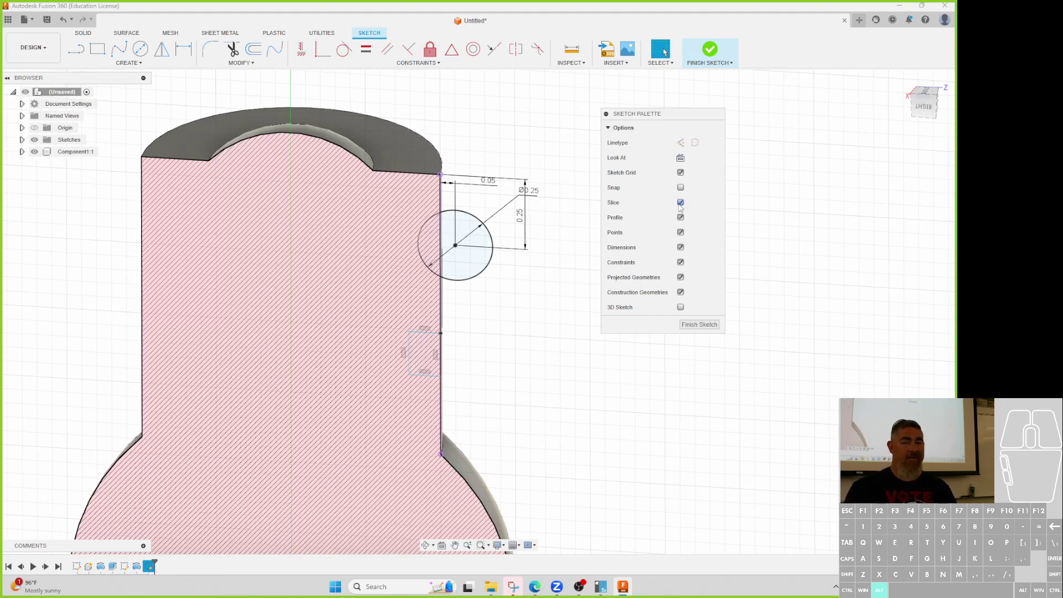
left_click(680, 204)
left_click(680, 204)
mouse_move(497, 344)
middle_mouse_down("shift")
mouse_move(510, 308)
mouse_move(500, 336)
middle_mouse_up("shift")
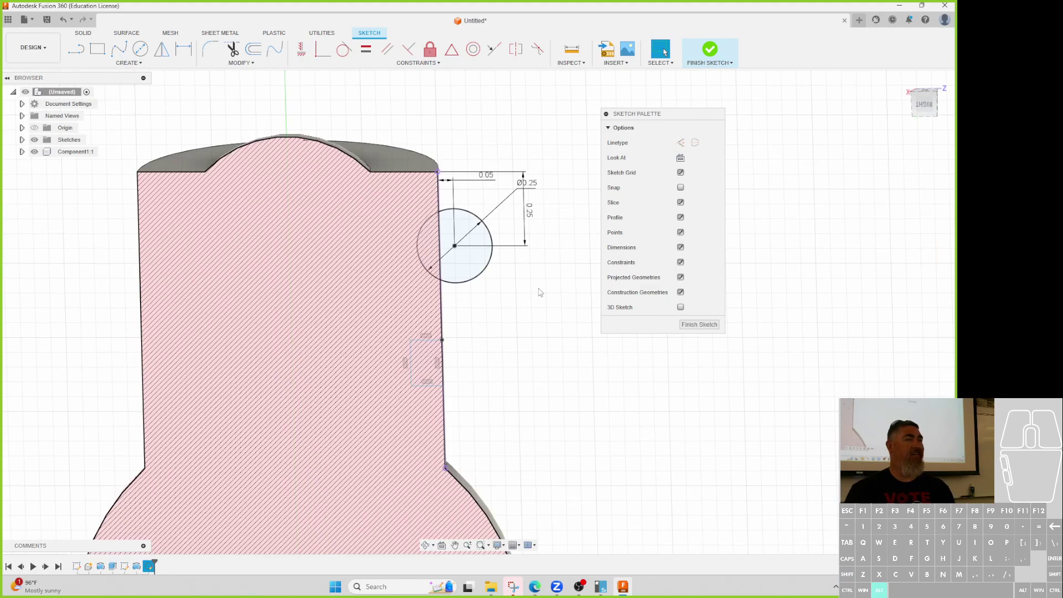
left_click(681, 217)
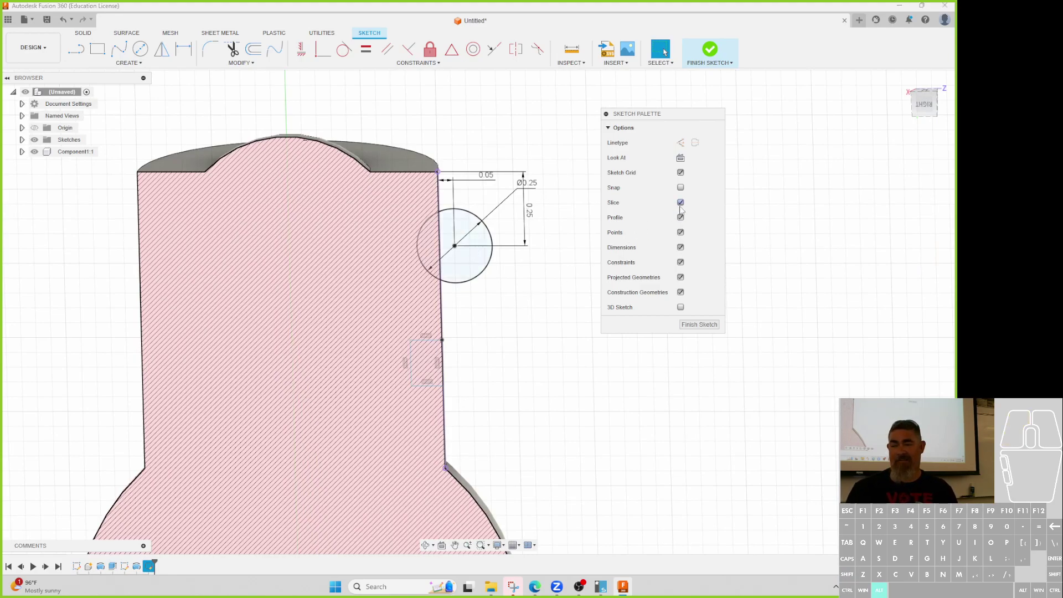
left_click(681, 202)
middle_click_drag(490, 415, 452, 345, "shift")
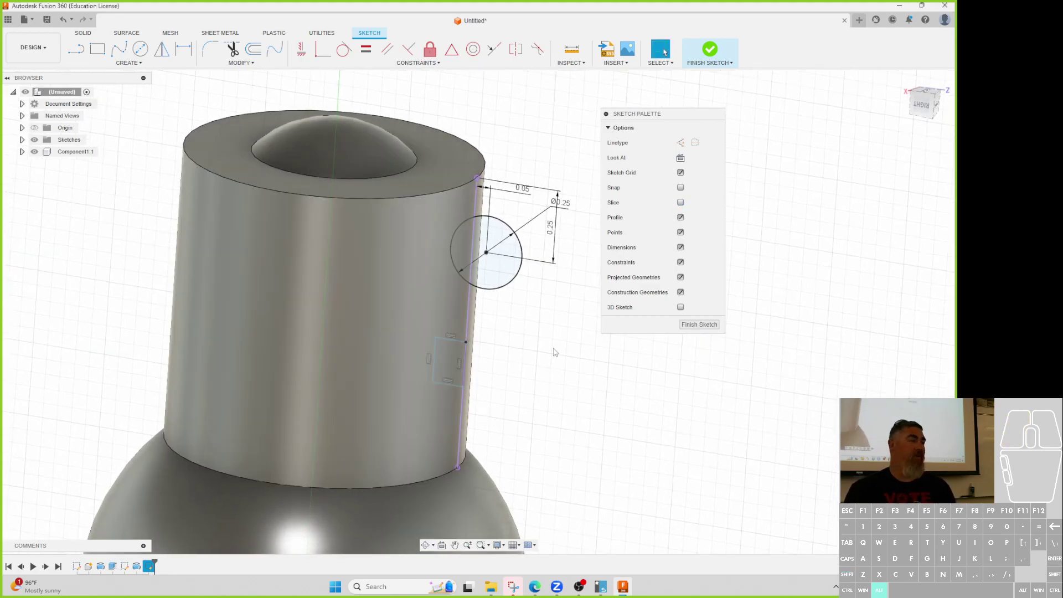
left_click(680, 203)
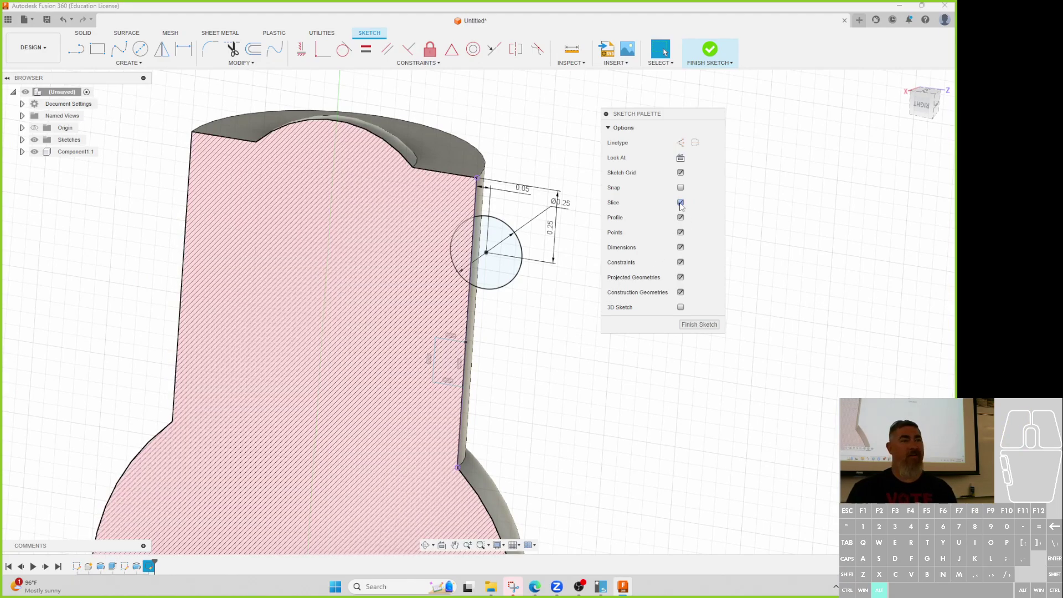
left_click(680, 203)
- Narrow the rectangle by moving its upper inner corner toward the projected edge, and delete the circle
scroll(501, 366, "up", 4)
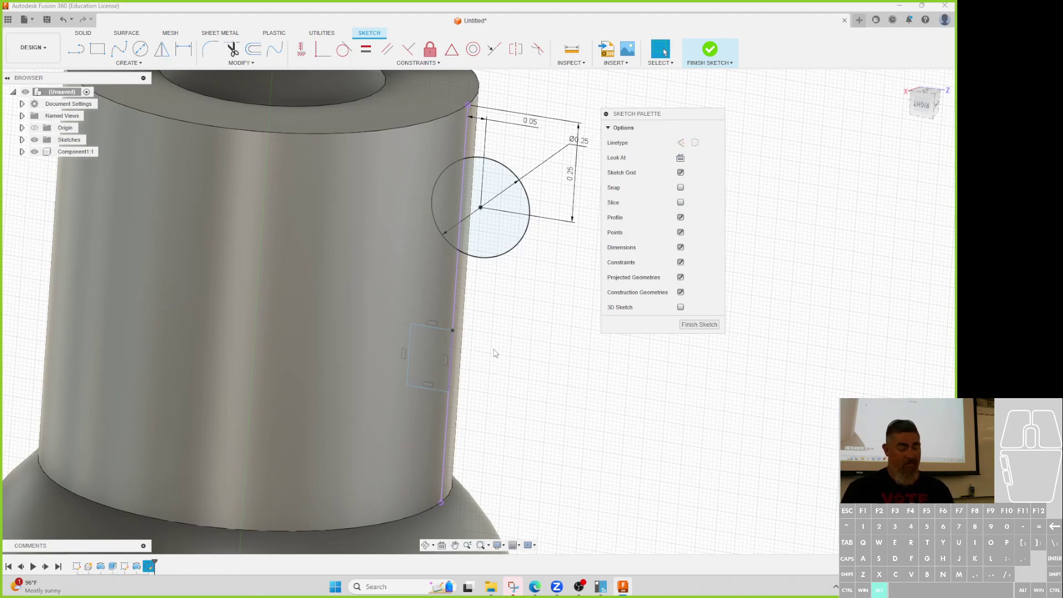
left_click_drag(411, 323, 419, 318)
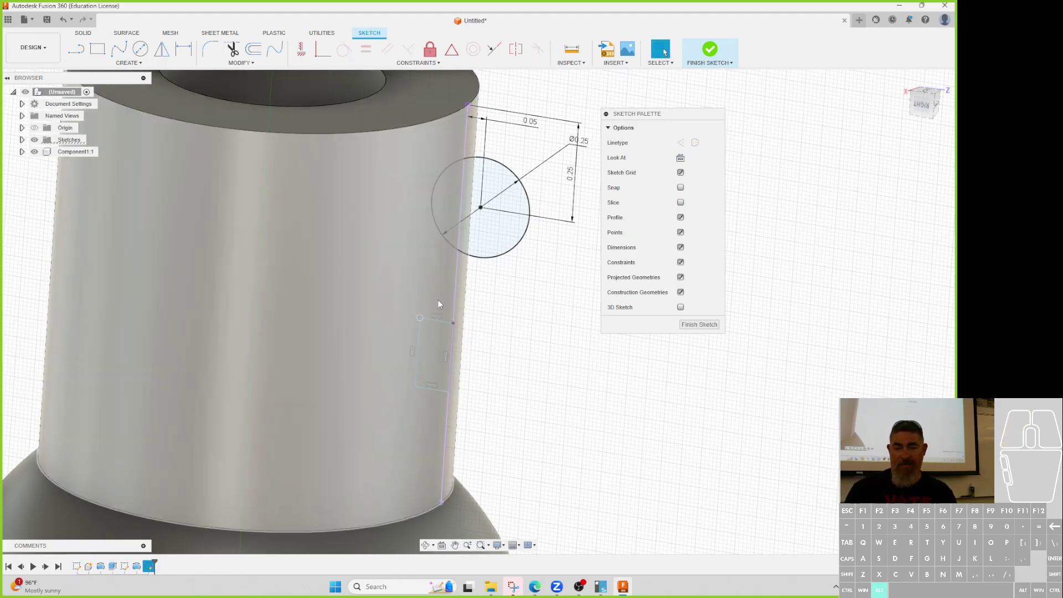
left_click(484, 258)
key("Delete")
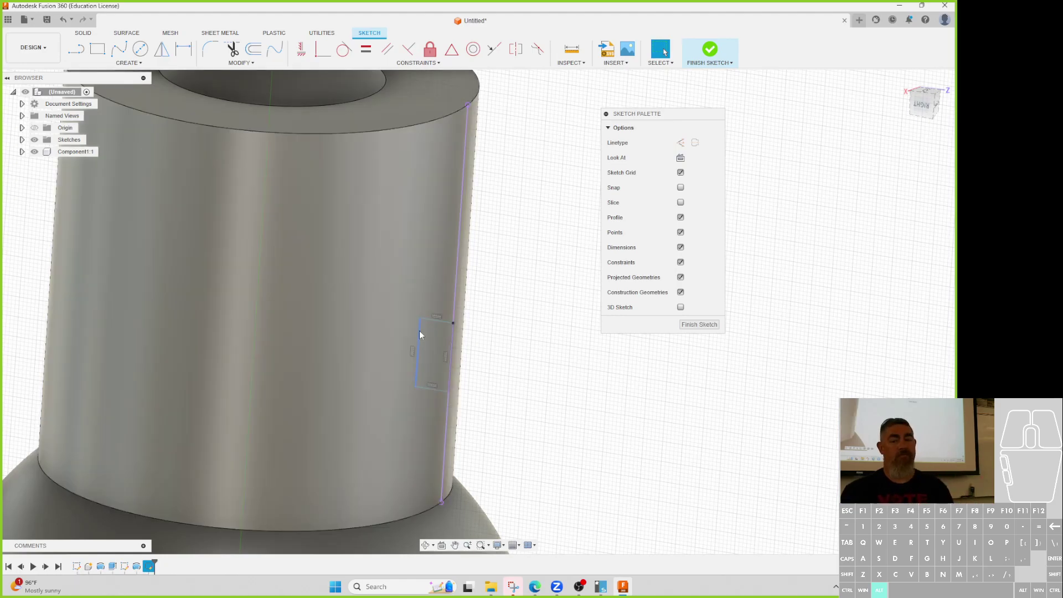
- Dimension the rectangle's upper edge 0.25 in below the top of the cylinder
scroll(437, 324, "down", 3)
key("d")
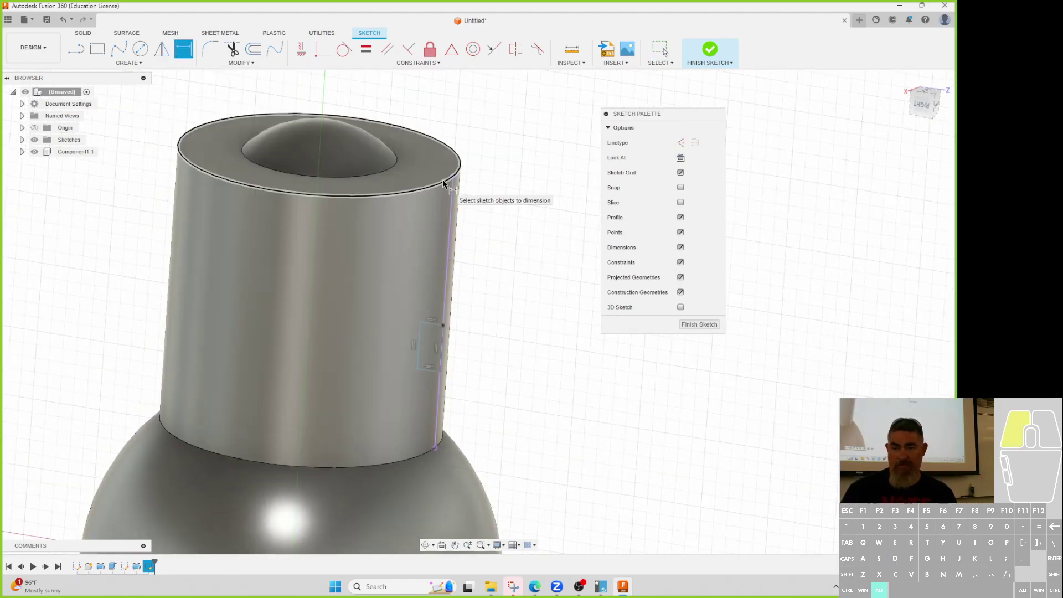
left_click(431, 325)
left_click(487, 267)
type(".25")
key("Return")
- Dimension the rectangle's depth into the cylinder as 0.08 in and its height as 0.175 in
left_click(437, 242)
left_click(472, 275)
type(".08")
key("Return")
left_click(425, 276)
left_click(484, 285)
type(".1")
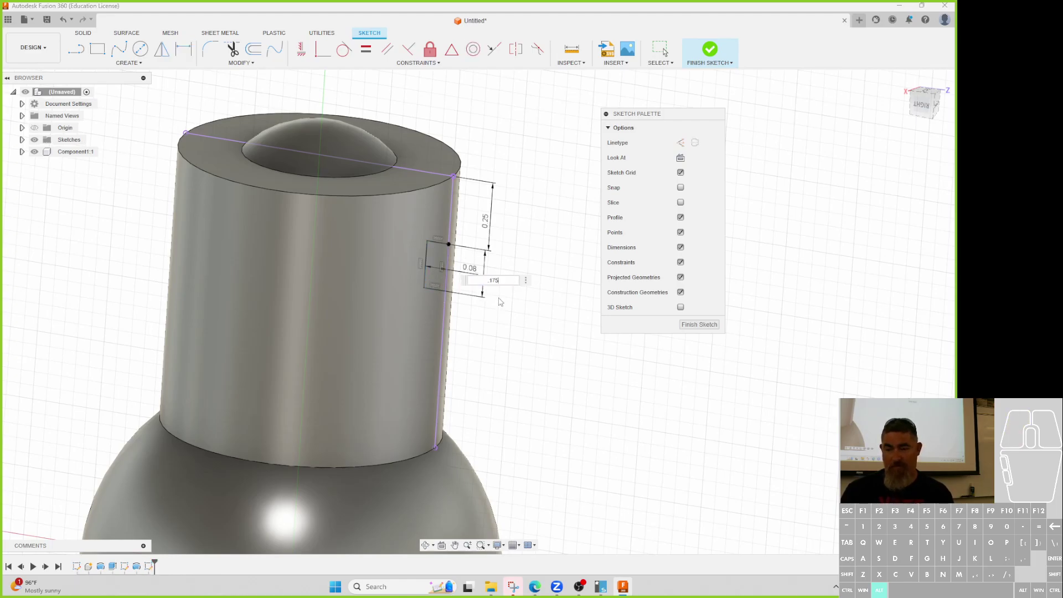
type("75")
key("Return")
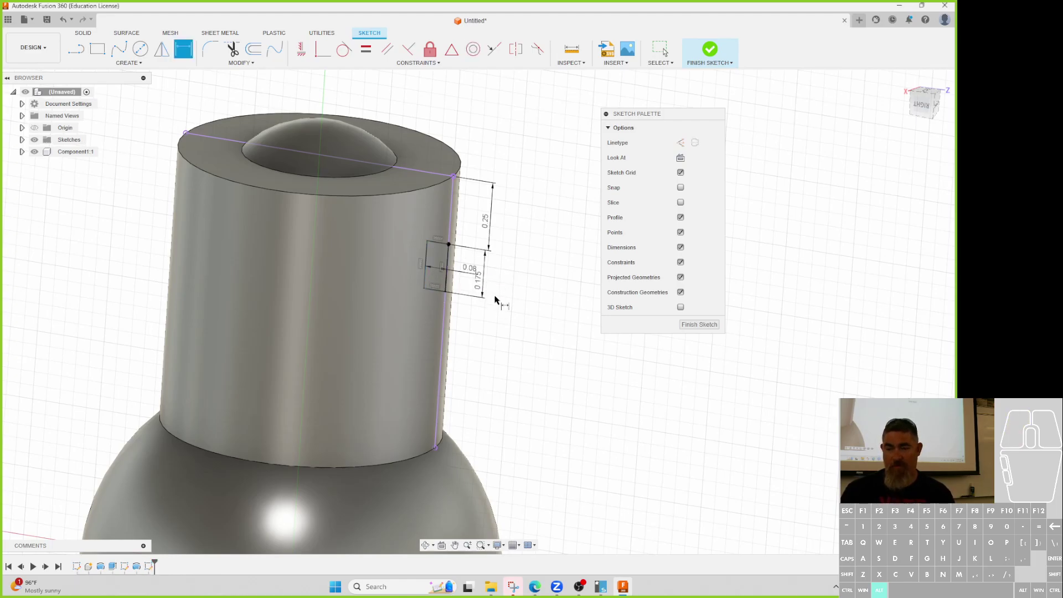
- Finish the sketch and revolve the rectangle around the cylinder's axis to cut a square groove in the body
left_click(710, 50)
left_click(141, 48)
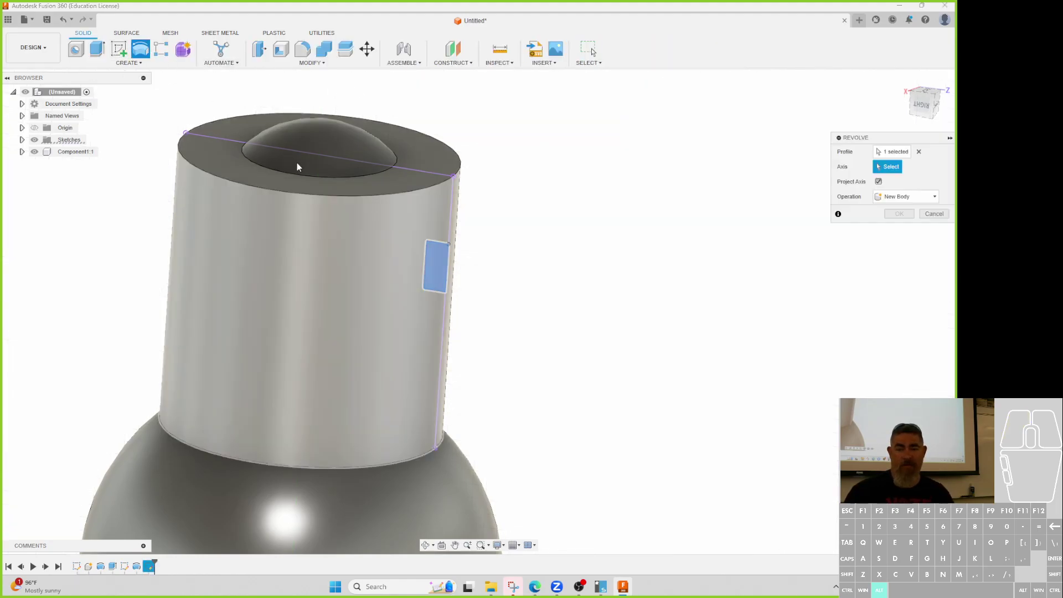
left_click(343, 228)
left_click(898, 274)
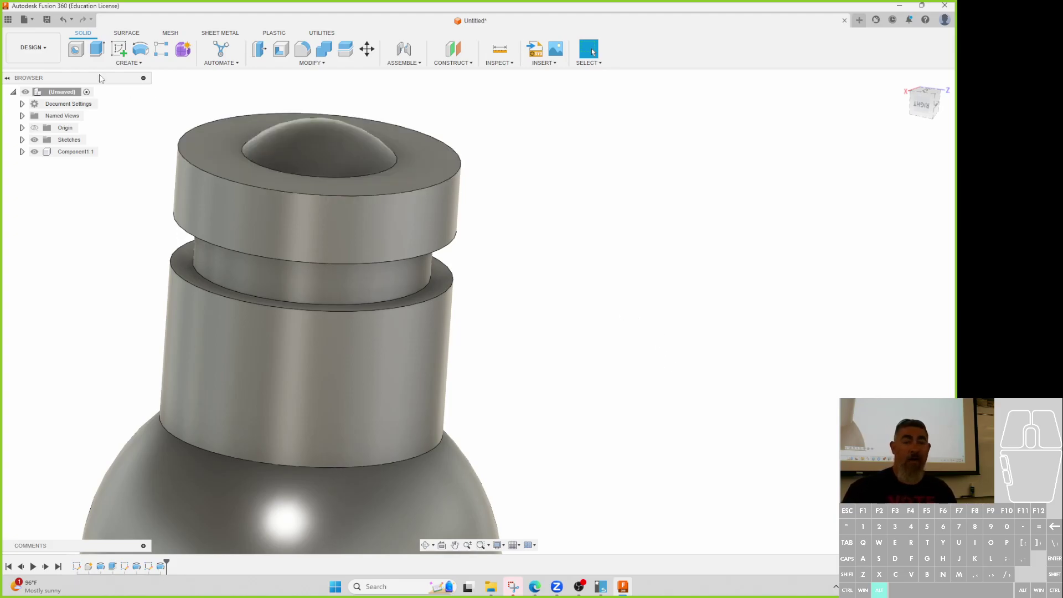
- Start a new sketch on the flat ring-shaped top face of the cylinder
left_click(119, 49)
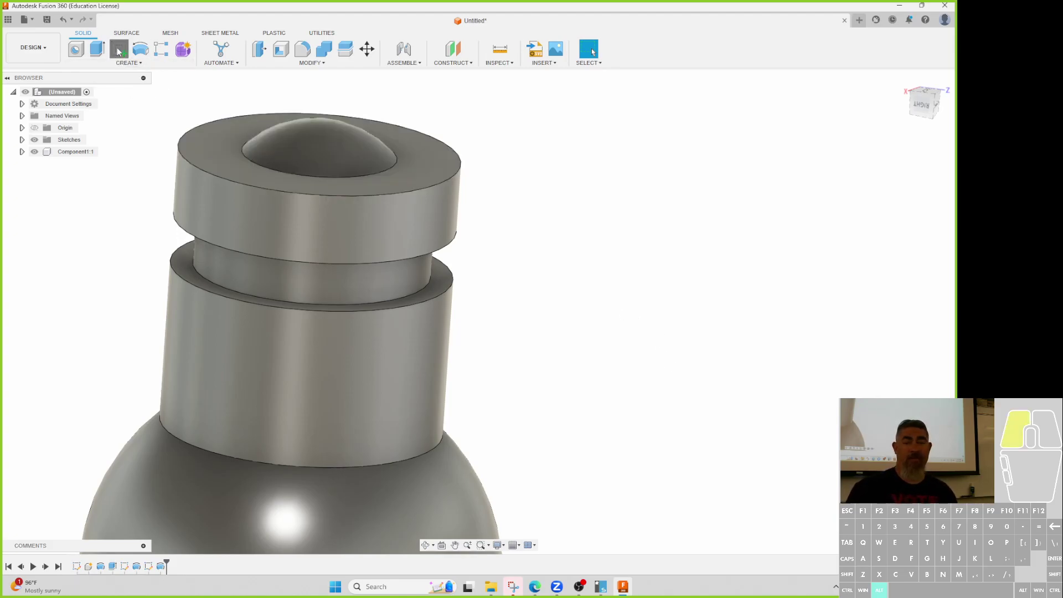
left_click(415, 149)
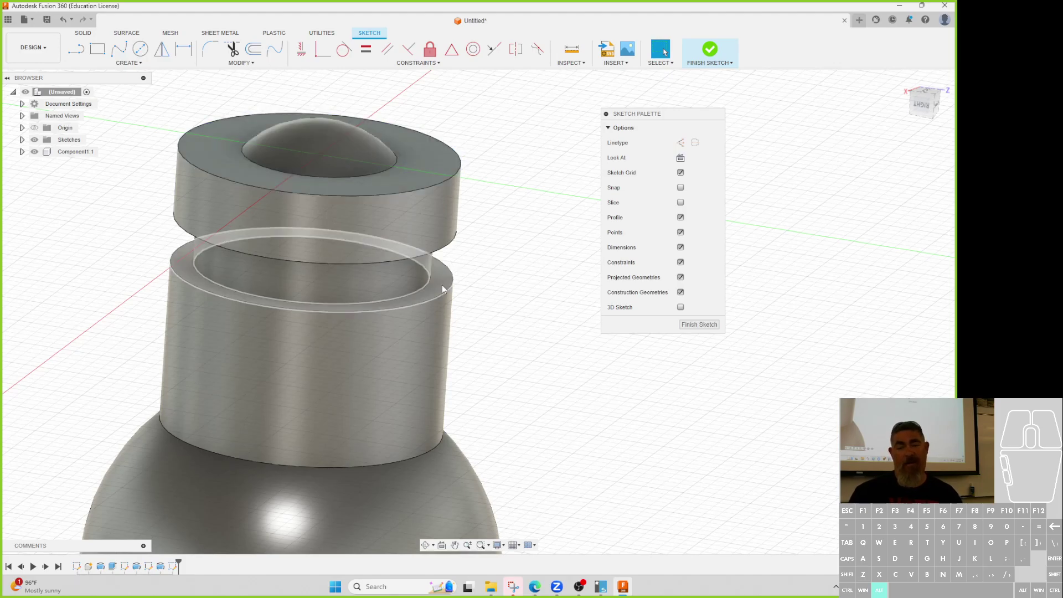
- Try to offset the top face's outer circular edge inward in the sketch
left_click(256, 50)
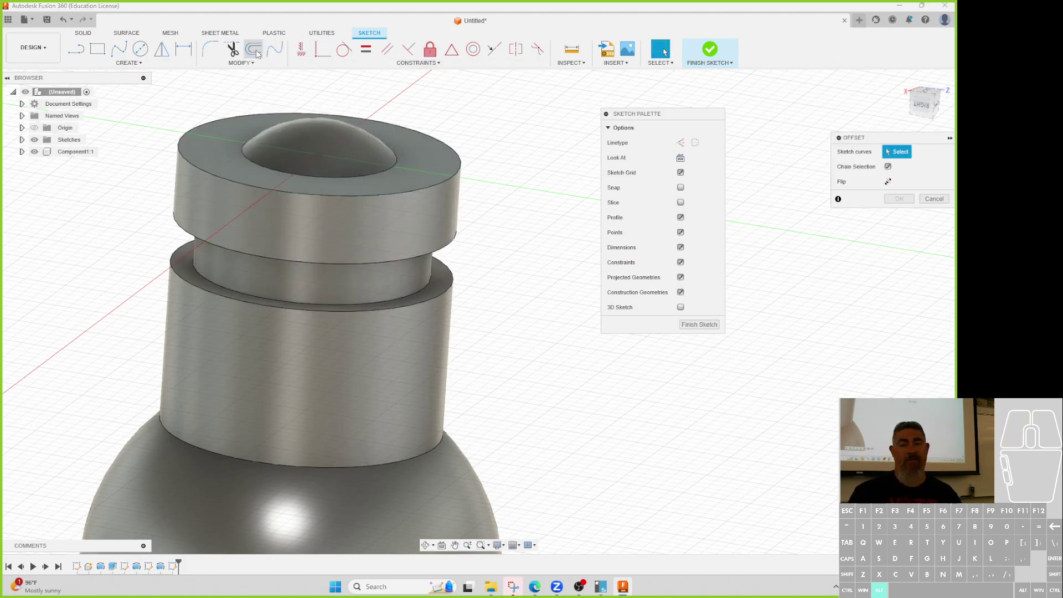
left_click(426, 136)
left_click_drag(429, 136, 407, 135)
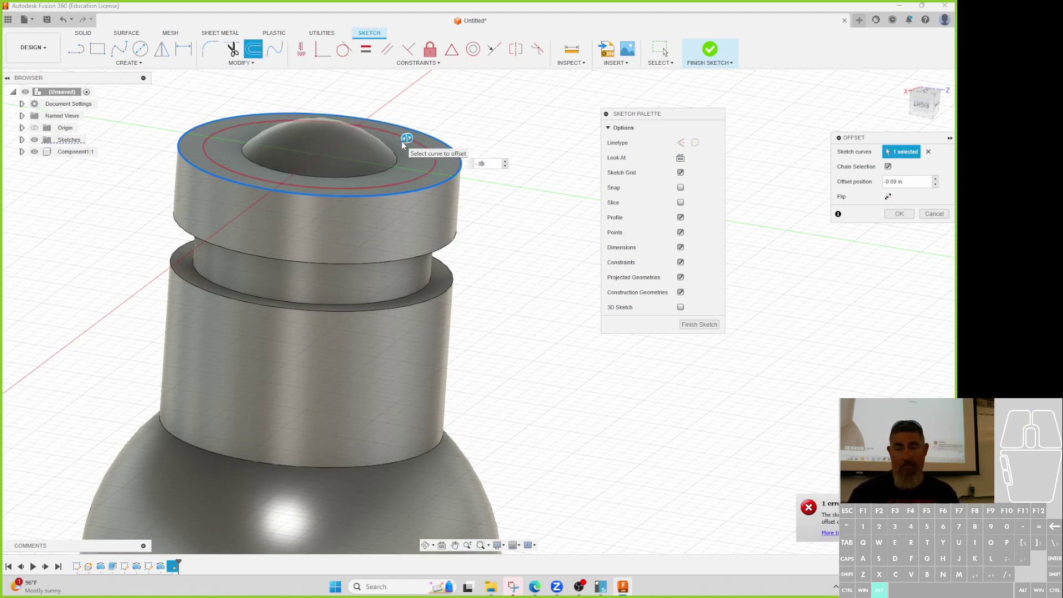
key("Return")
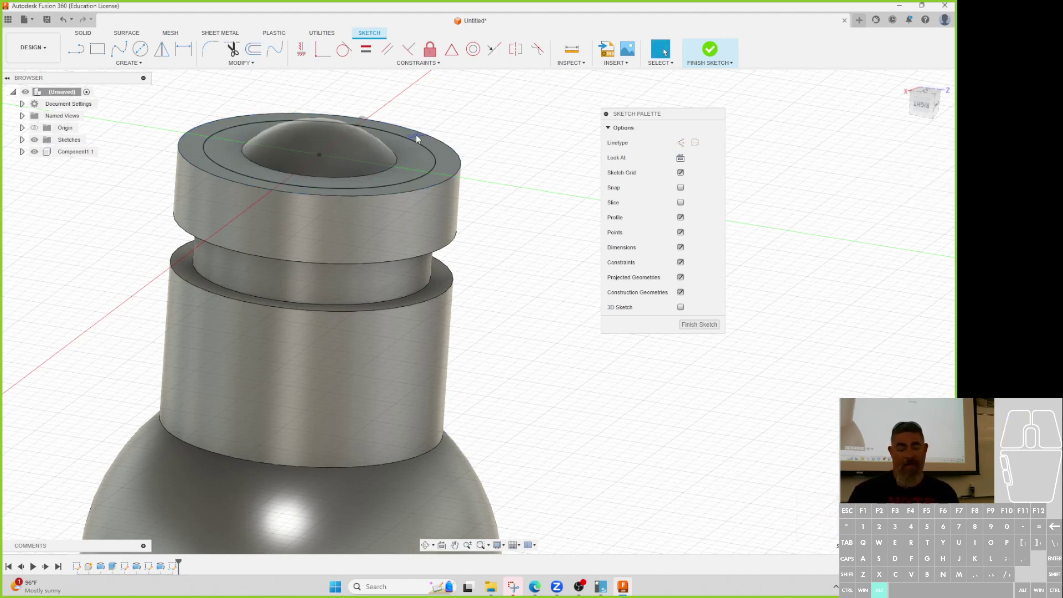
- Try to dimension the offset circle, cancel the dimension, and undo the circle's resizing and the offset
key("d")
left_click_drag(429, 148, 467, 121)
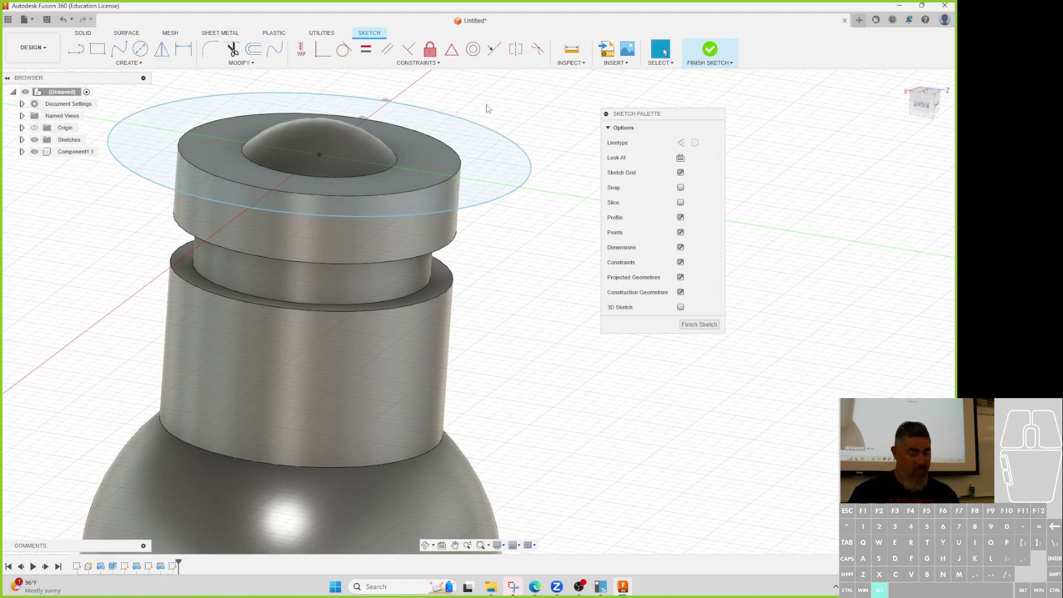
key("d")
left_click(483, 118)
left_click(496, 105)
key("Escape")
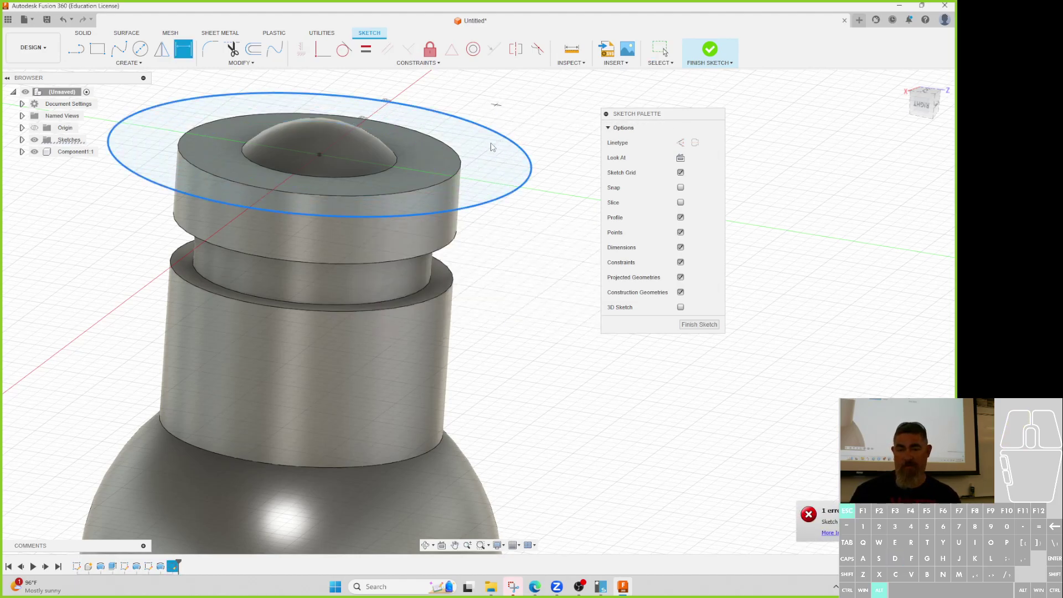
key("ctrl+z")
key("ctrl+z")
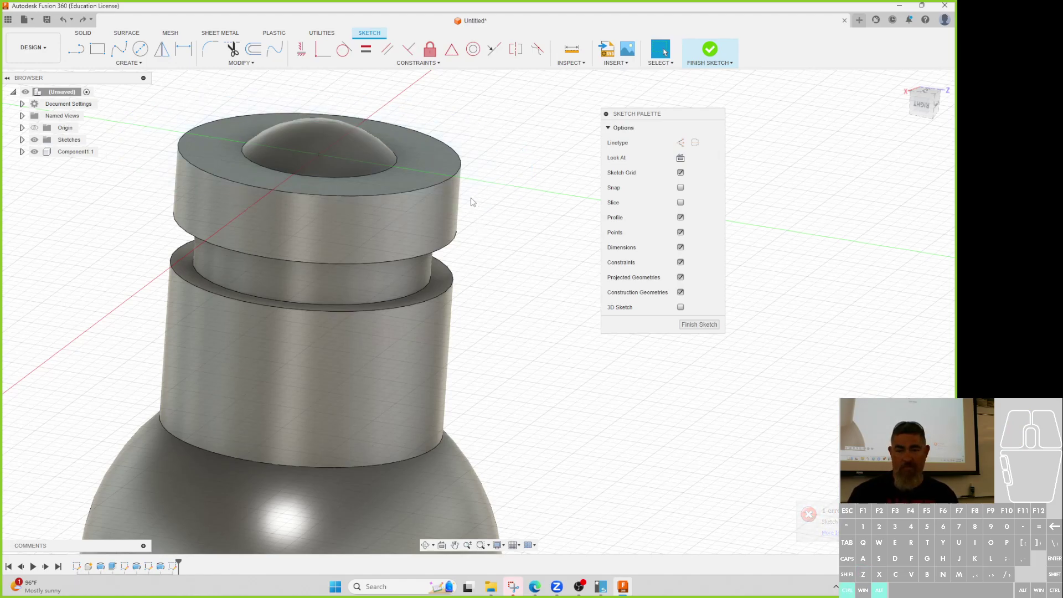
- Sketch a circle about 0.73 in in diameter centered on the cylinder's top face
key("c")
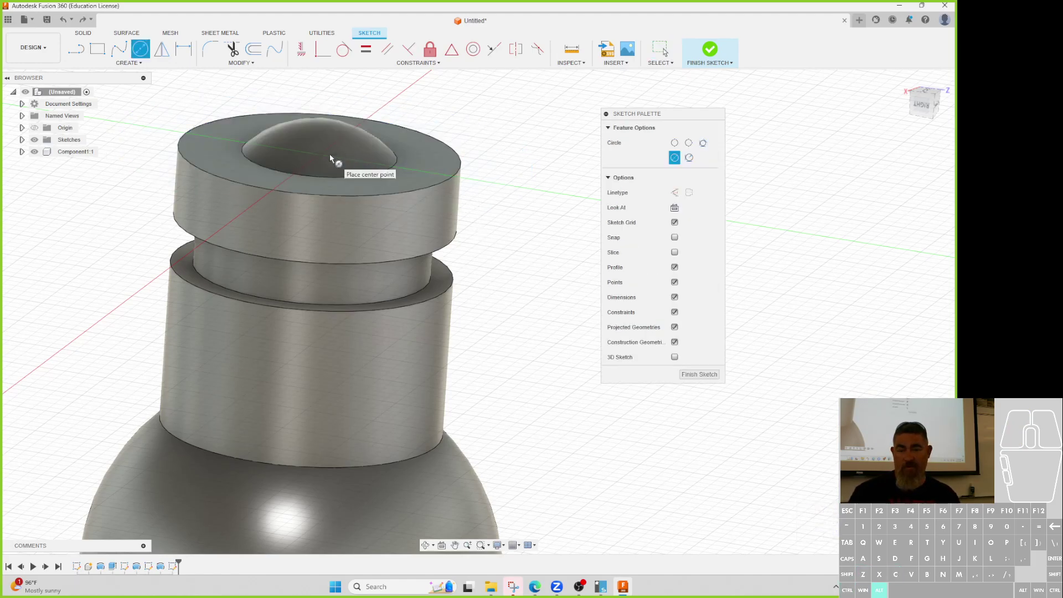
left_click(330, 156)
left_click(422, 161)
- Dimension the circle's diameter as 0.75 in and finish the sketch
key("d")
left_click(435, 160)
left_click(495, 146)
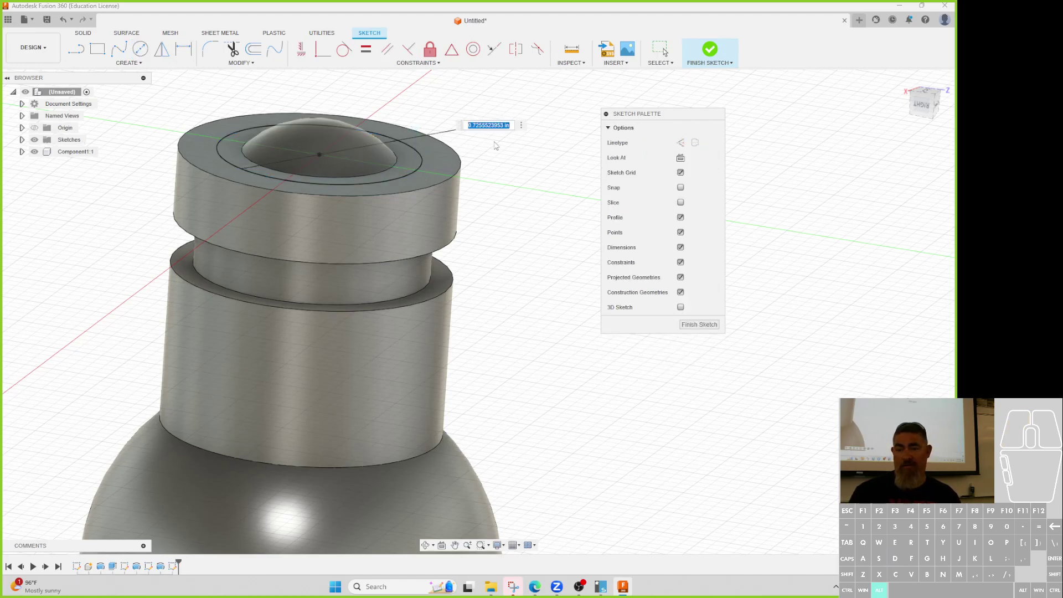
type("0.75")
key("Return")
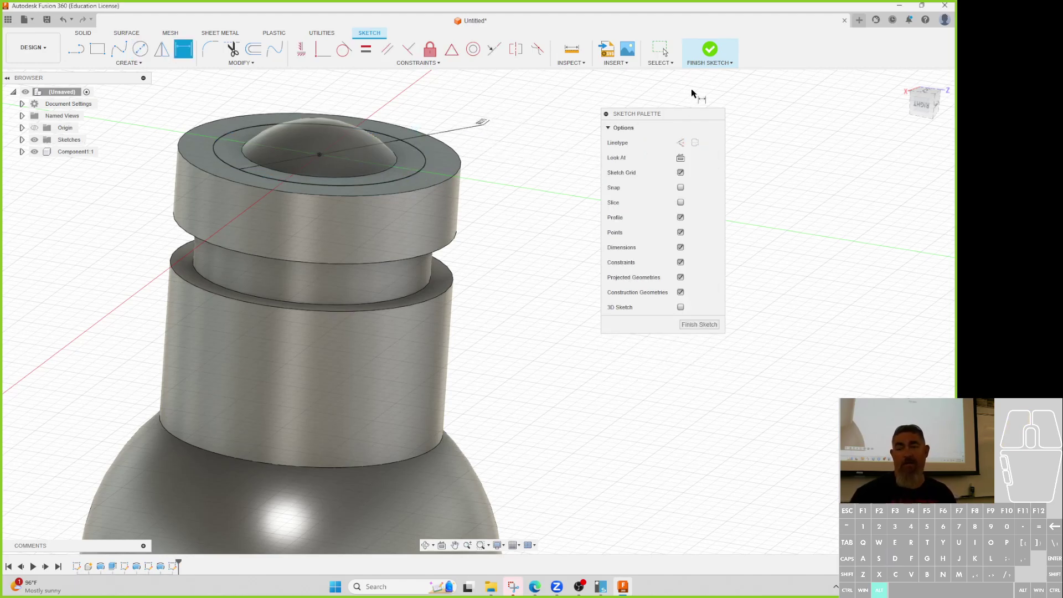
left_click(708, 50)
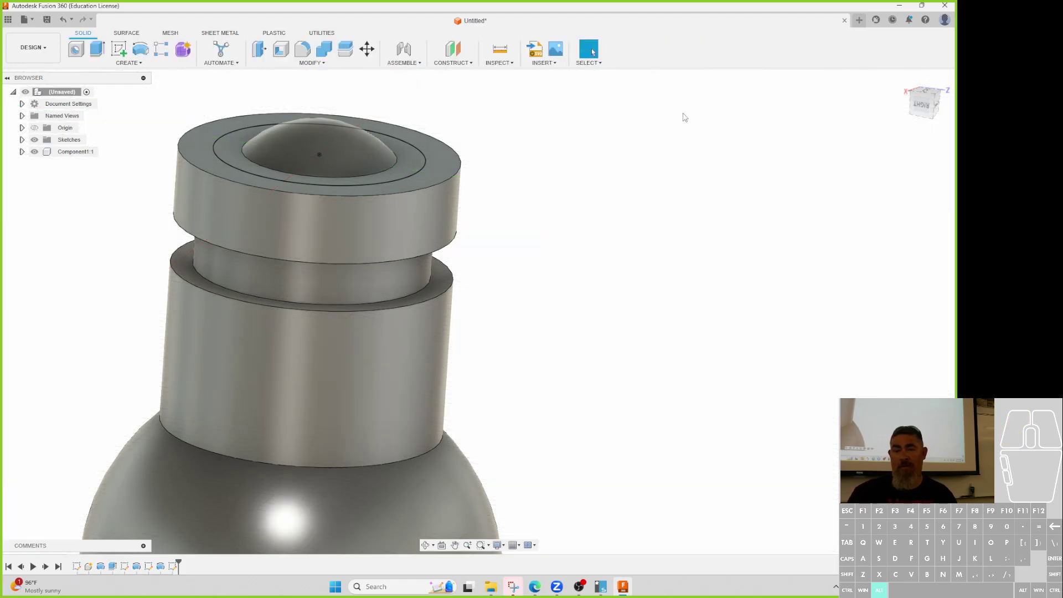
- Start extruding the outer ring profile on the top face, with its start set to Offset
left_click(102, 50)
left_click(205, 138)
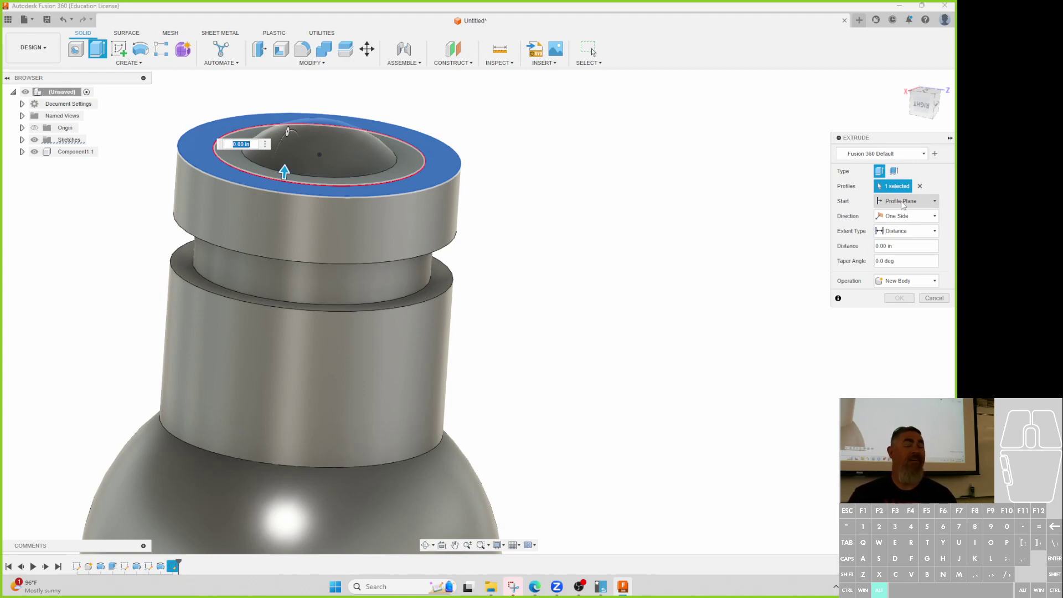
left_click(903, 205)
left_click(908, 226)
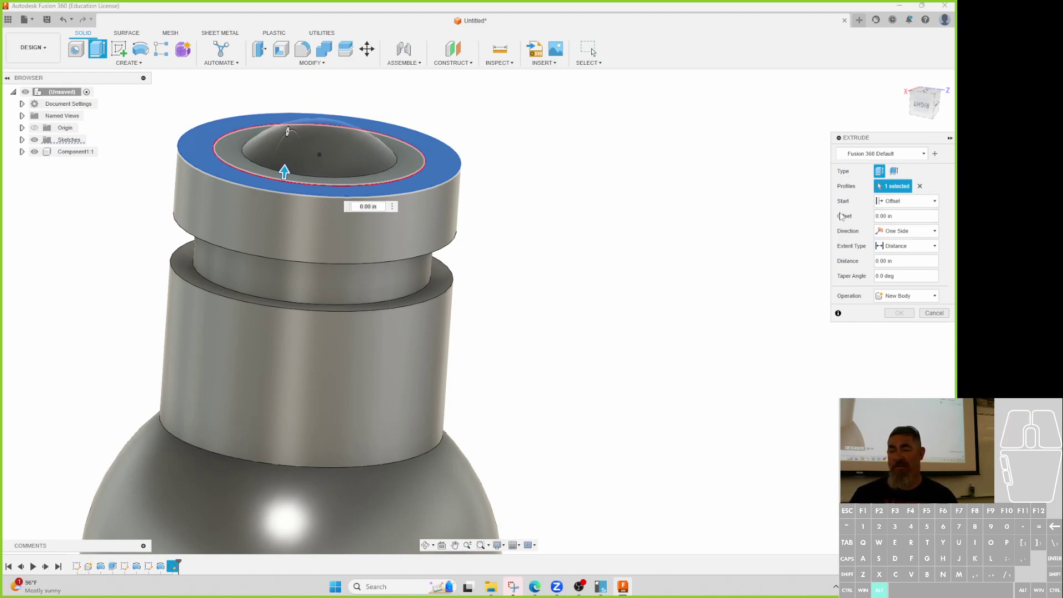
- Enter a start offset of -75 and an extrusion distance of -25
left_click(849, 214)
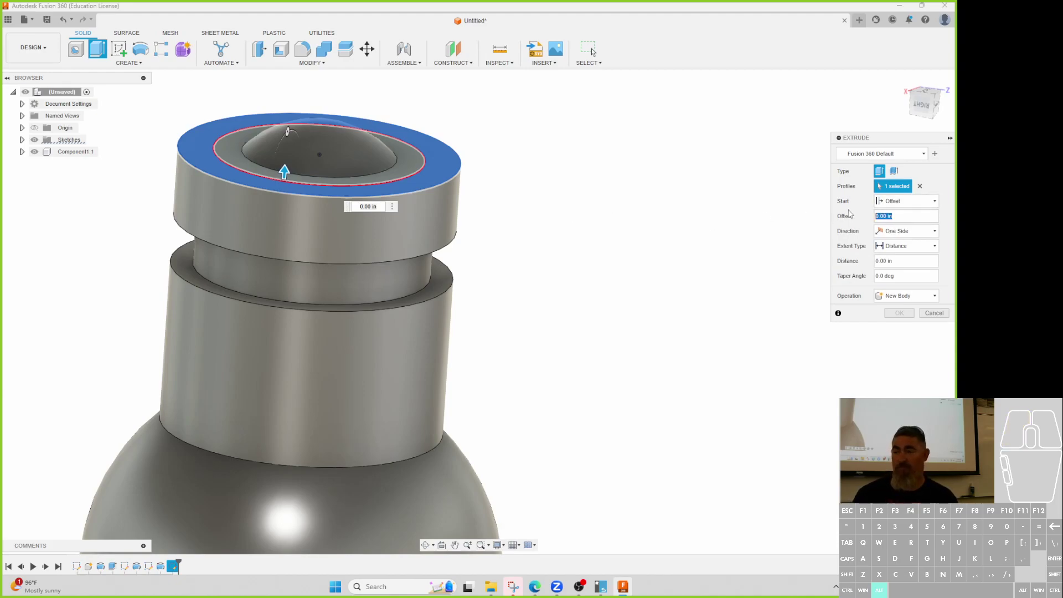
type("-1")
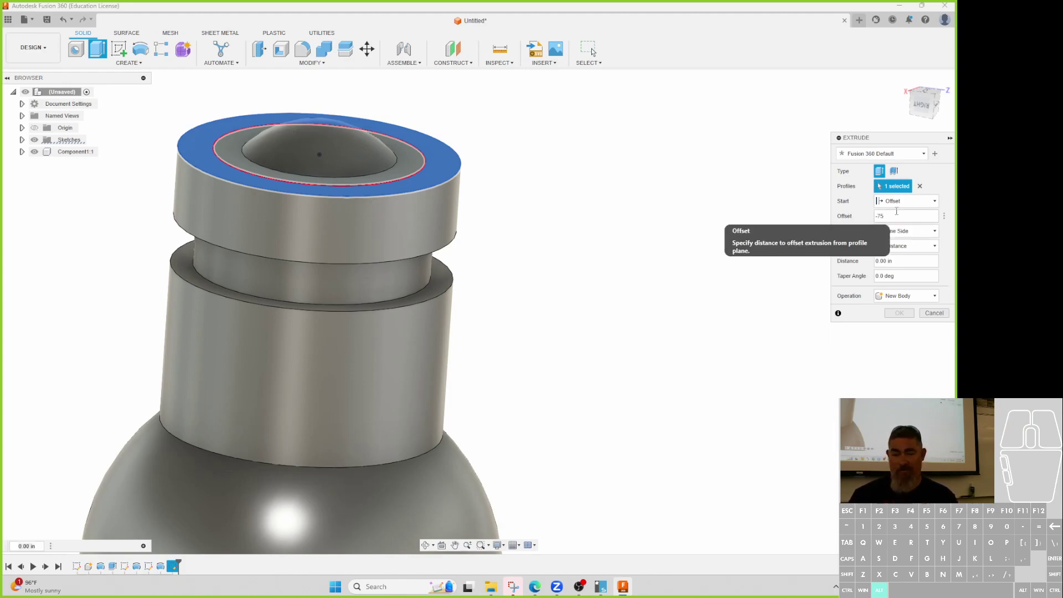
left_click(906, 258)
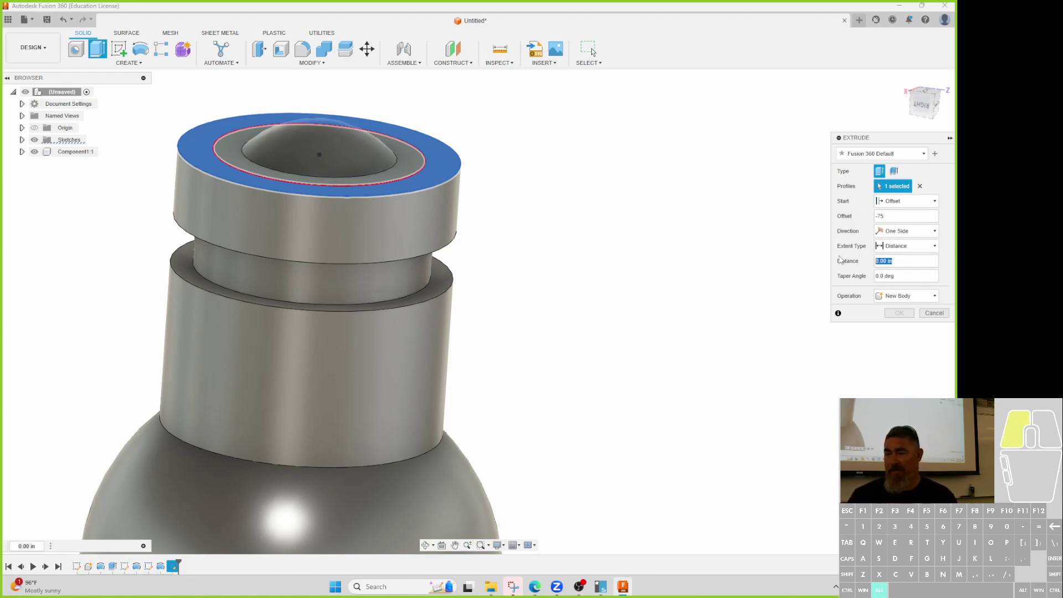
type("-25")
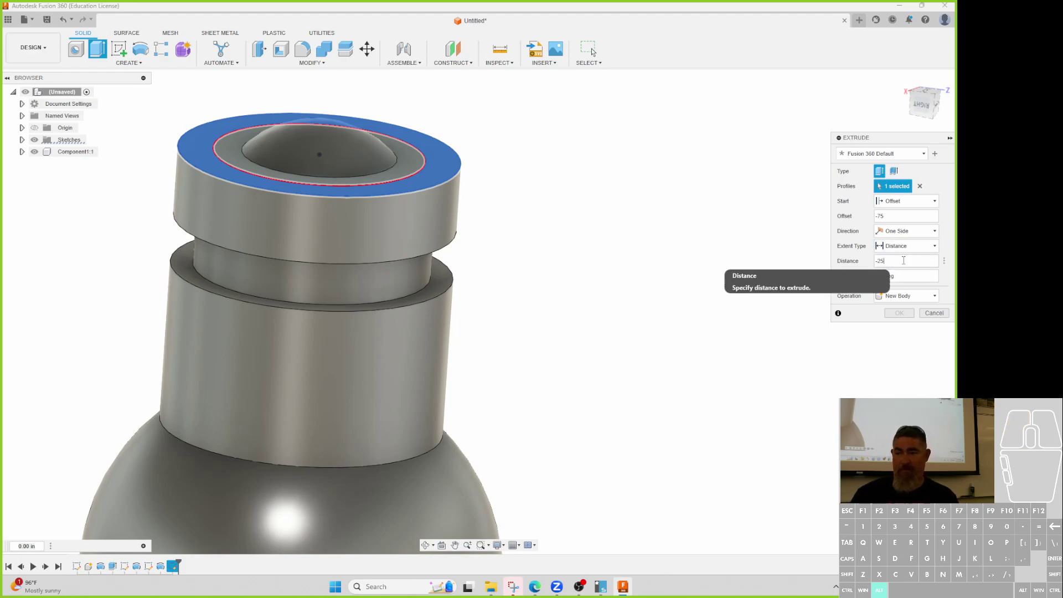
- Correct the ring extrusion's start offset to -0.75 in and its distance to -0.25 in
scroll(413, 277, "down", 5)
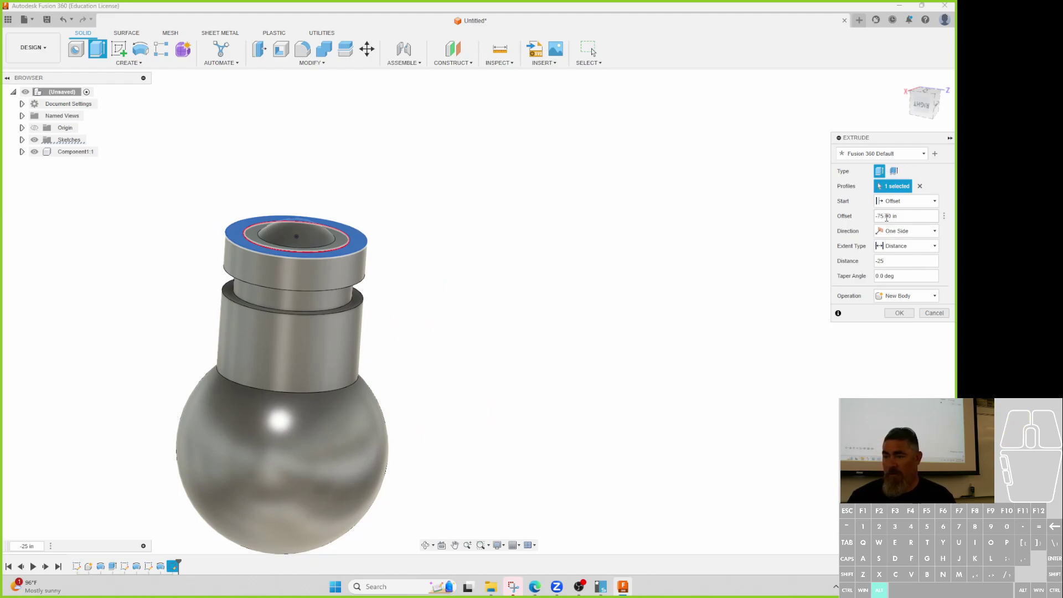
left_click(886, 217)
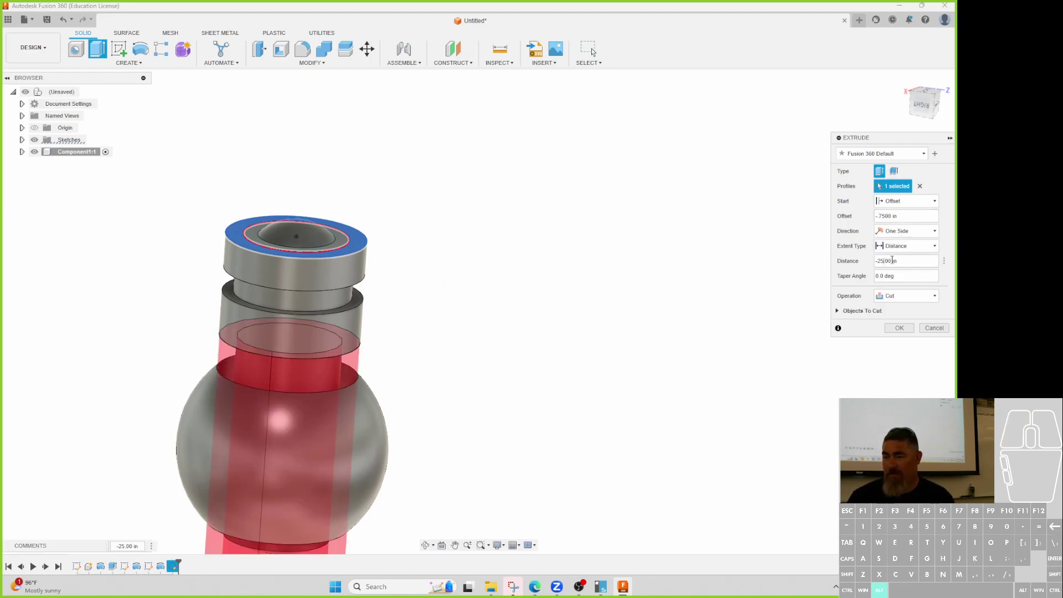
left_click(892, 260)
left_click_drag(892, 260, 852, 259)
left_click(900, 261)
type("-.25")
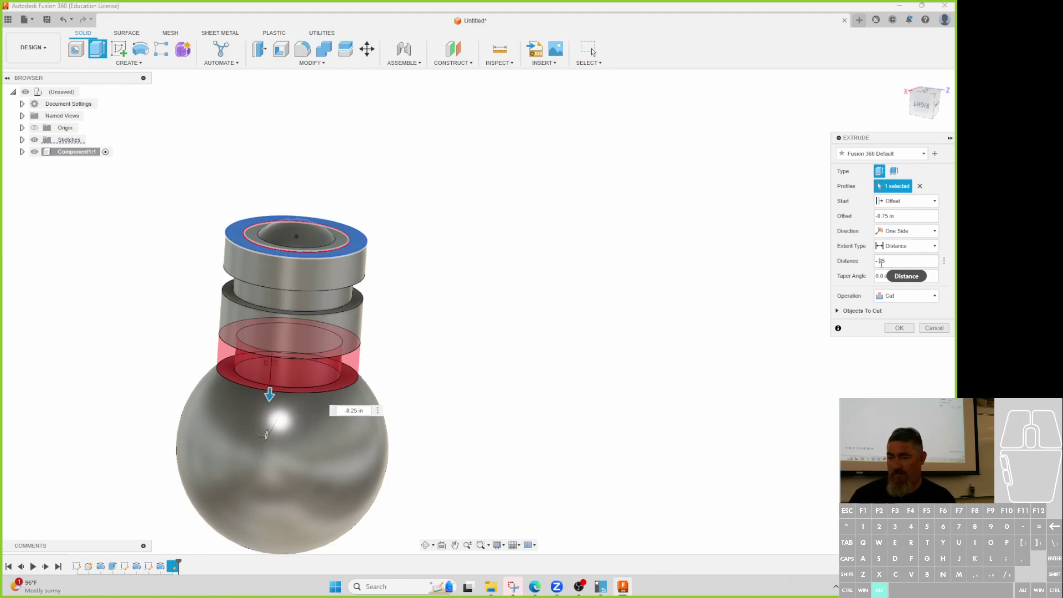
- Set the ring extrusion's distance to -0.125 in and cut the second groove into the cylinder above the sphere
left_click(882, 261)
type("1")
scroll(429, 327, "up", 2)
middle_click_drag(436, 330, 467, 326, "shift")
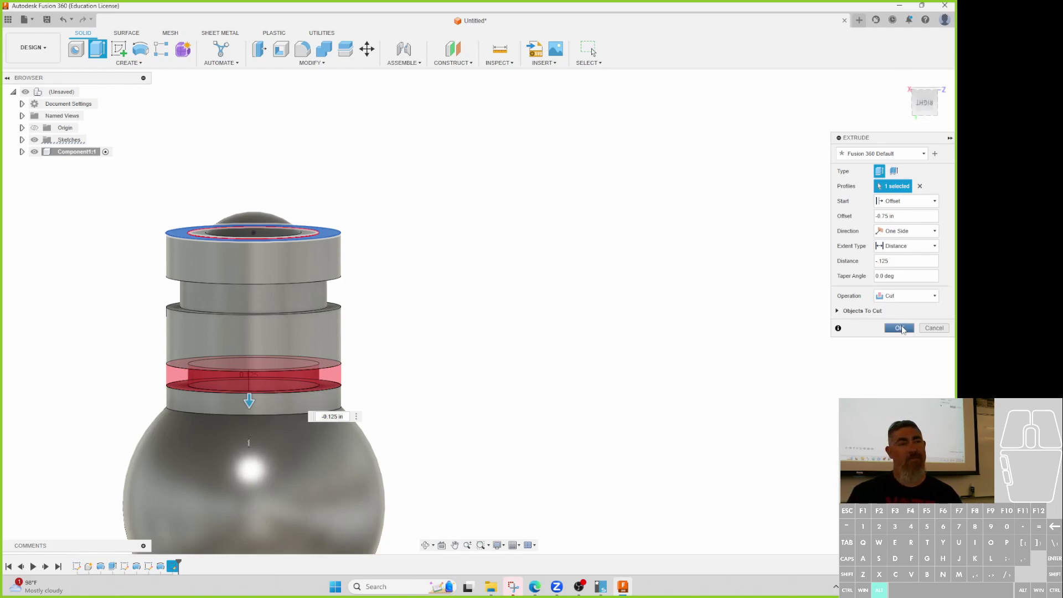
middle_click_drag(686, 282, 379, 287, "shift")
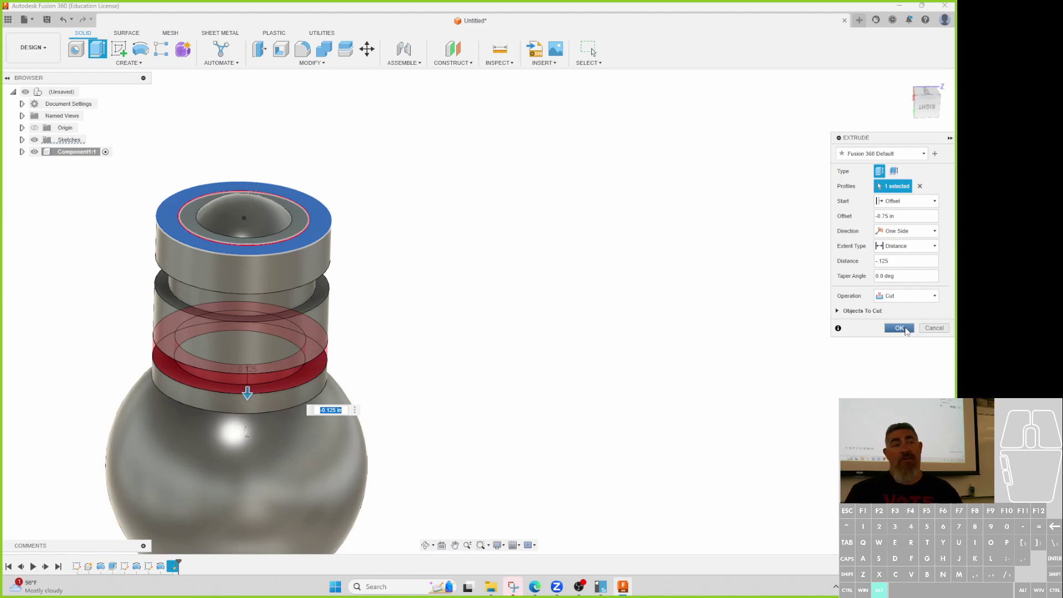
left_click(900, 328)
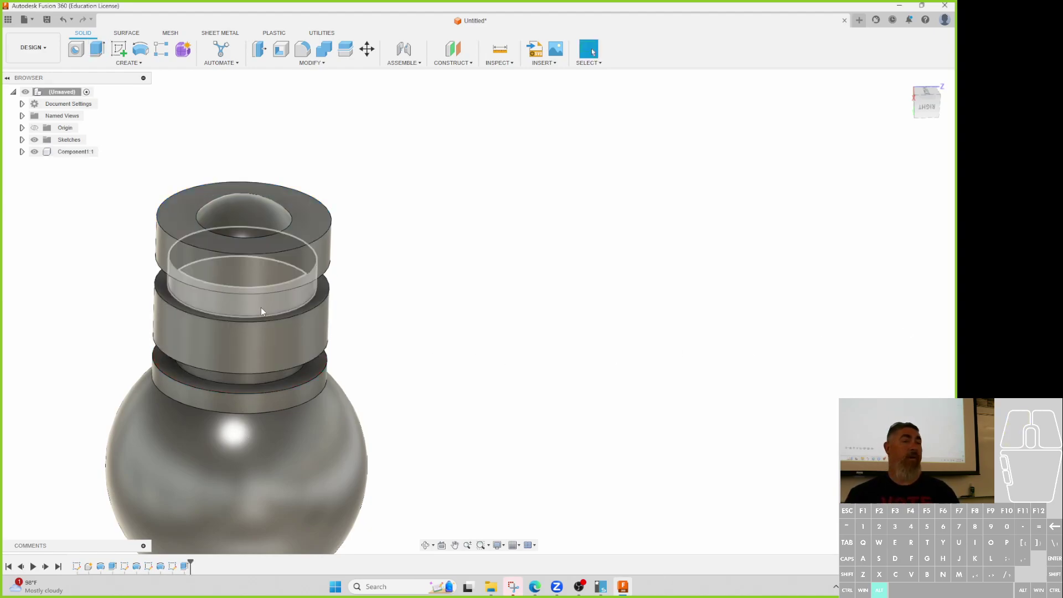
middle_click_drag(432, 366, 452, 351)
middle_click_drag(579, 230, 579, 232, "shift")
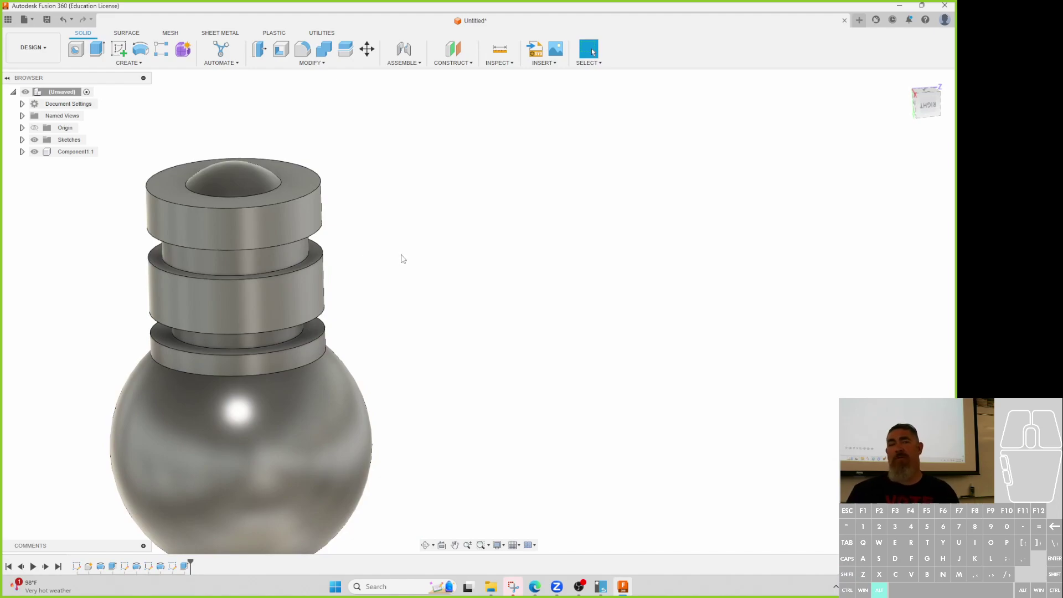